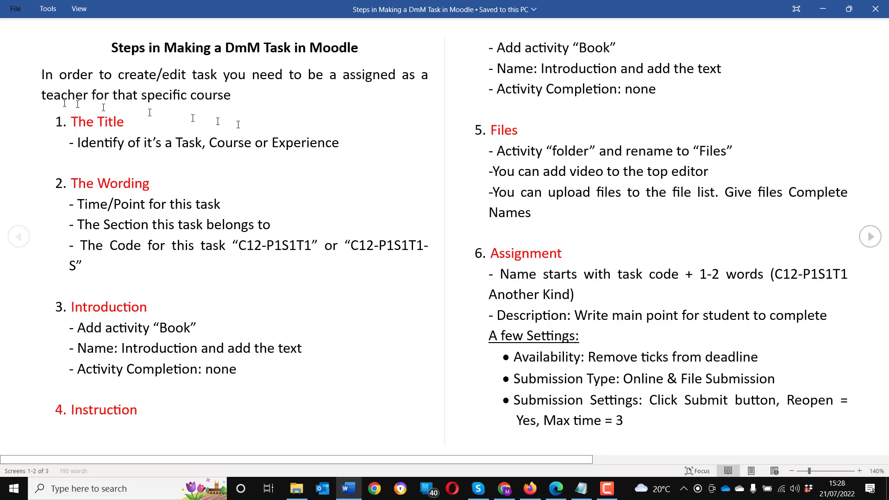
# Step: Review the document's outline for making a DmM task, from The Title through the Assignment settings, points and activity completion
pyautogui.moveTo(124, 119); pyautogui.dragTo(72, 122)
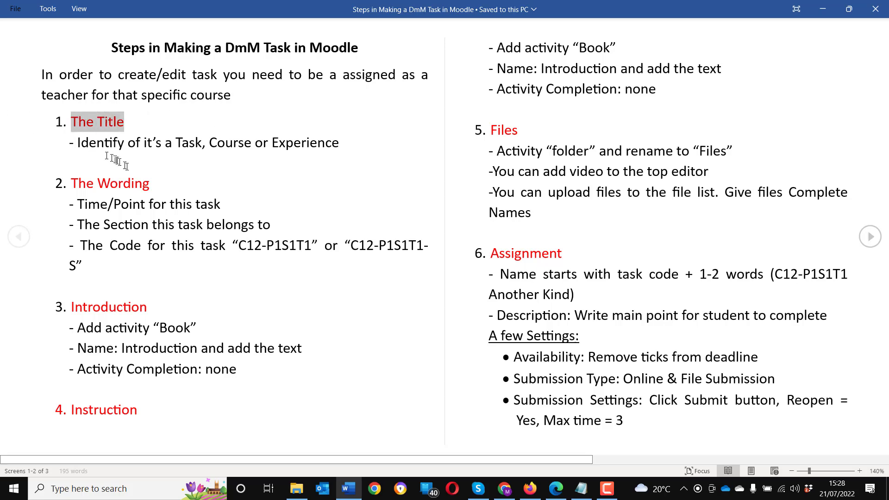
pyautogui.moveTo(150, 183); pyautogui.dragTo(72, 183)
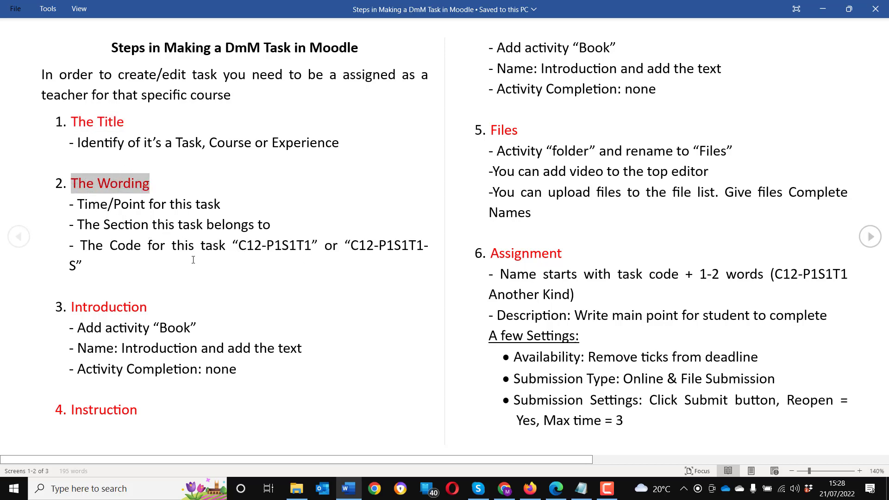
pyautogui.moveTo(147, 307); pyautogui.dragTo(70, 309)
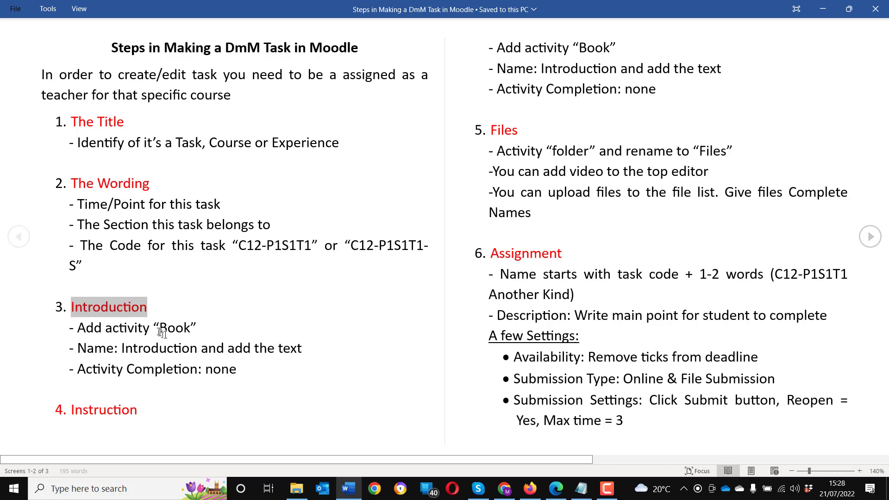
pyautogui.moveTo(197, 330); pyautogui.dragTo(159, 330)
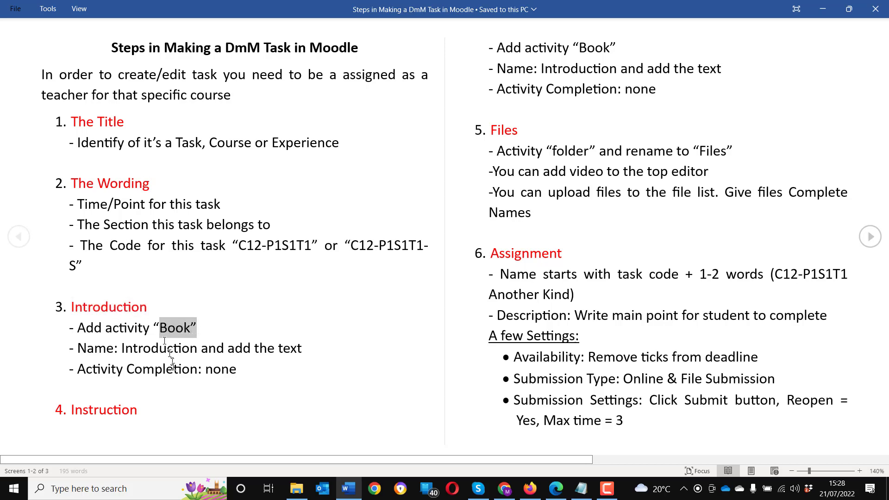
pyautogui.moveTo(147, 410); pyautogui.dragTo(71, 410)
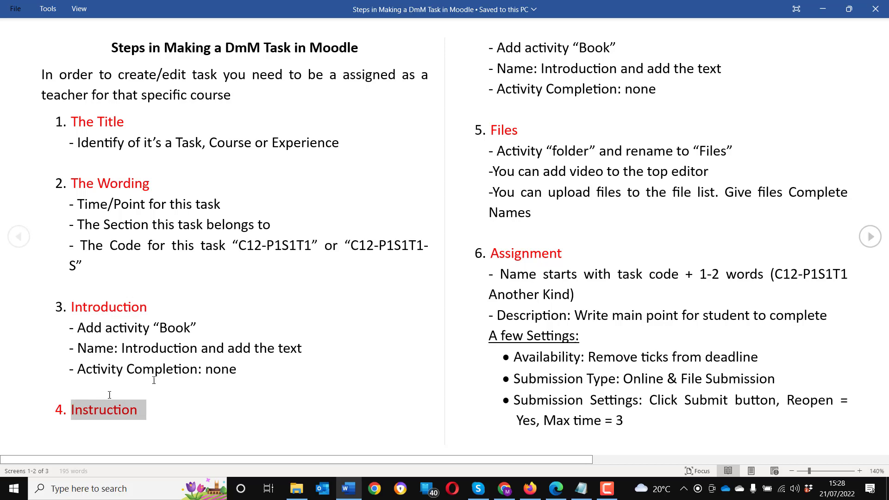
pyautogui.moveTo(617, 48); pyautogui.dragTo(572, 46)
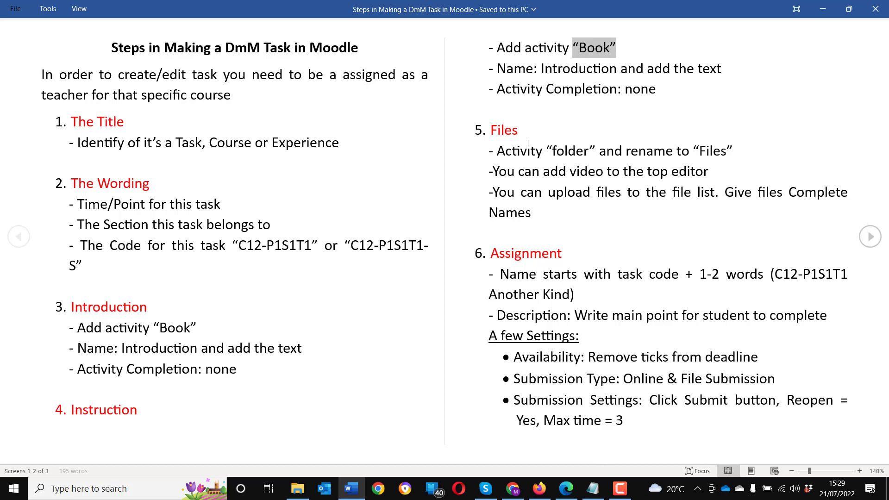
pyautogui.moveTo(737, 150); pyautogui.dragTo(691, 150)
pyautogui.moveTo(552, 150); pyautogui.dragTo(594, 151)
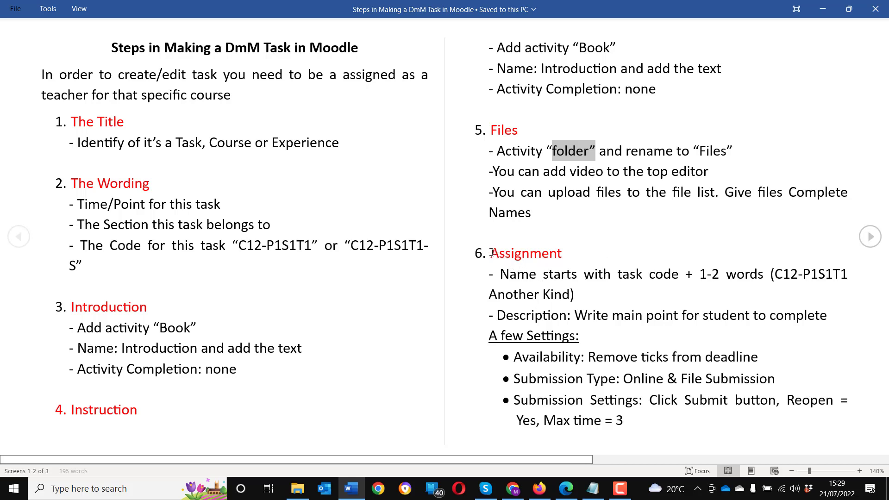
pyautogui.moveTo(491, 253); pyautogui.dragTo(569, 256)
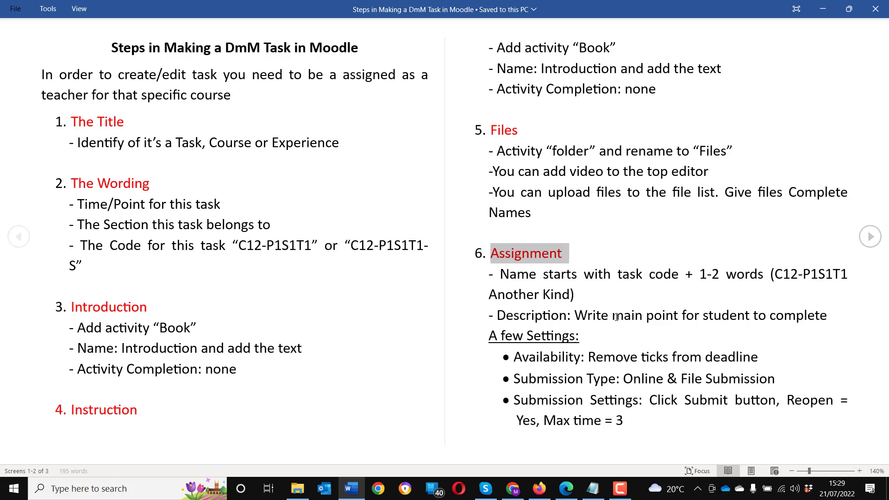
pyautogui.scroll(-2, 617, 317)
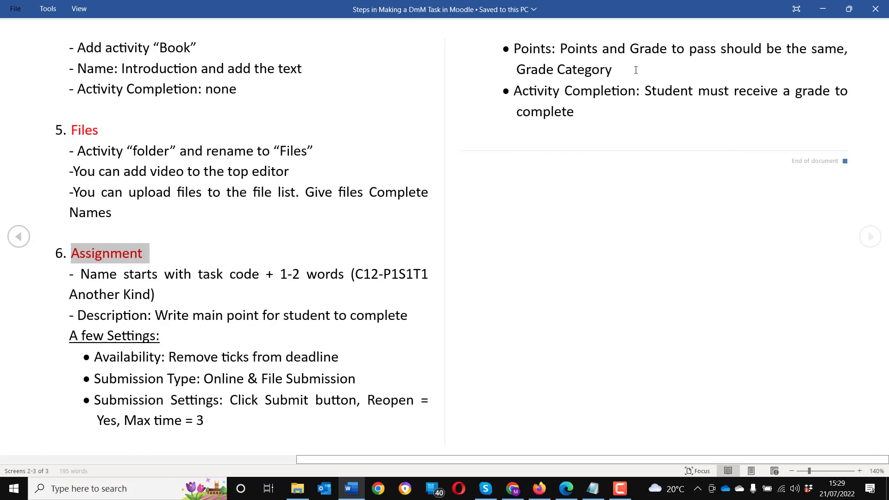
pyautogui.scroll(2, 628, 135)
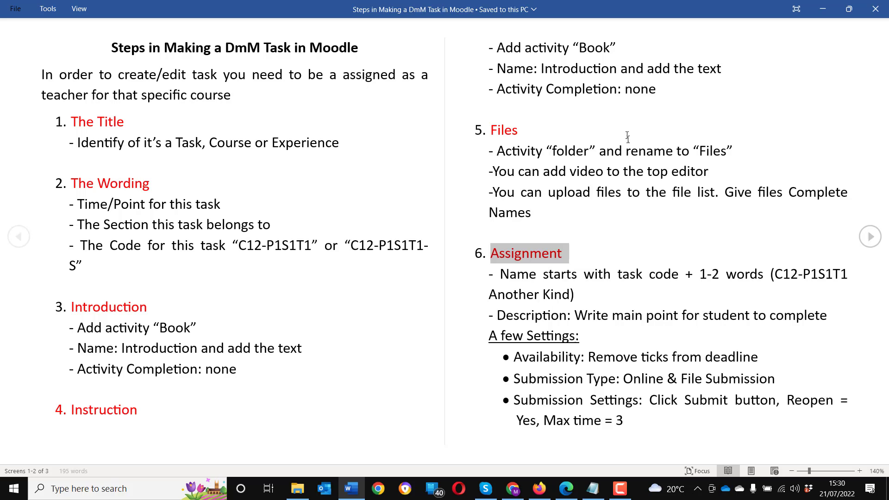
# Step: Switch to the study portal in Firefox and open "Course: The idea of the Poverty Activist Program" in CICD 12 Months, Period 1
pyautogui.click(514, 491)
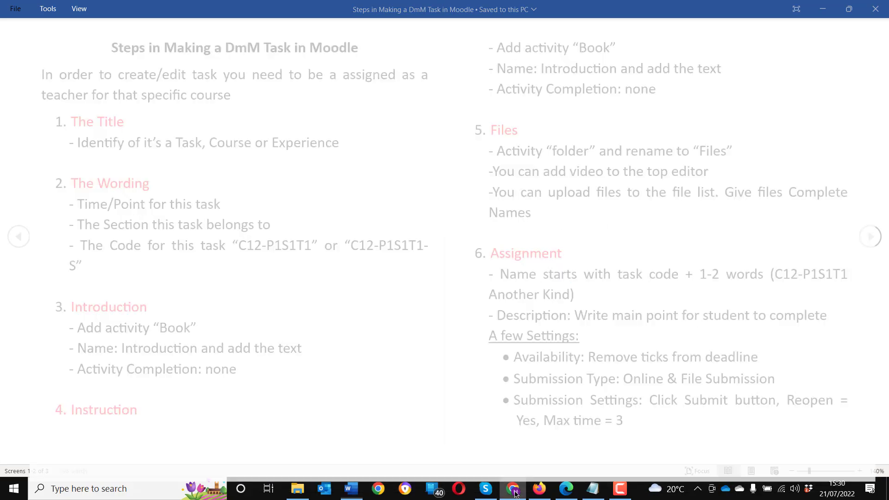
pyautogui.scroll(1, 542, 363)
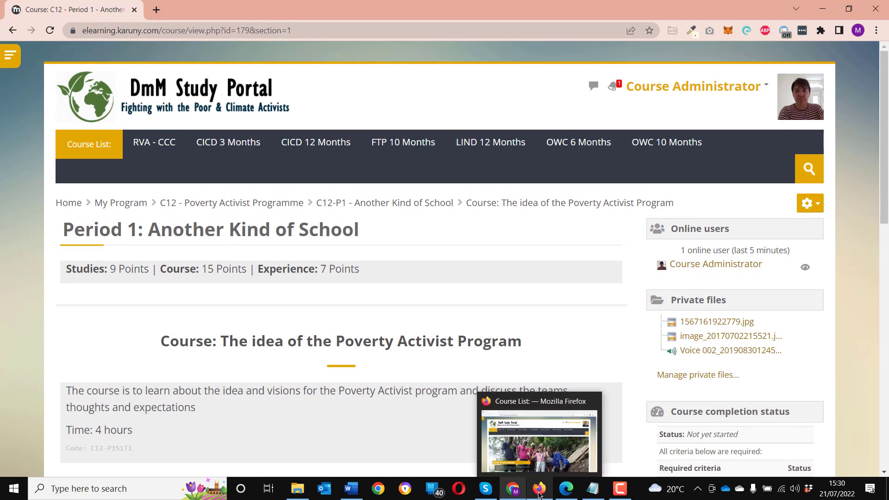
pyautogui.click(540, 492)
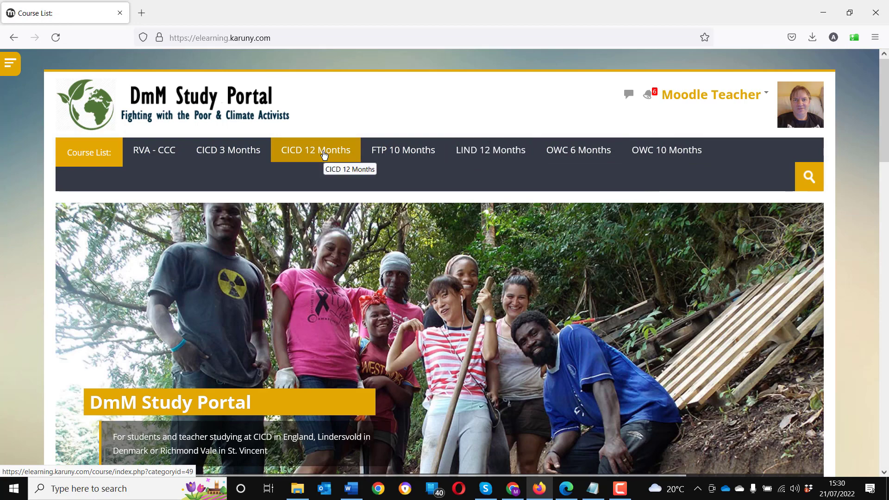
pyautogui.click(324, 154)
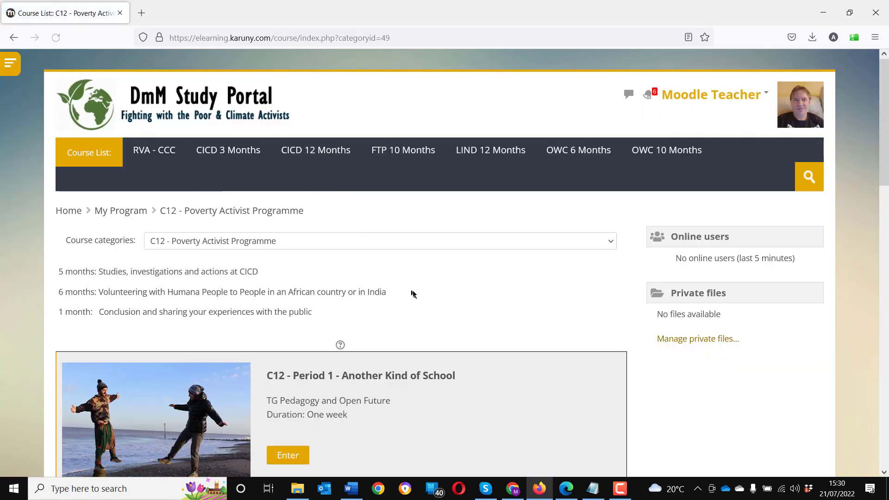
pyautogui.scroll(-3, 413, 294)
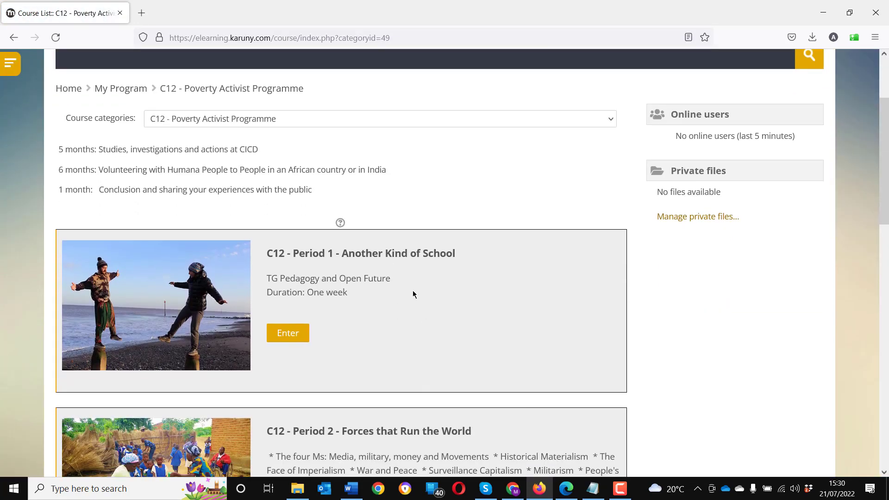
pyautogui.click(290, 334)
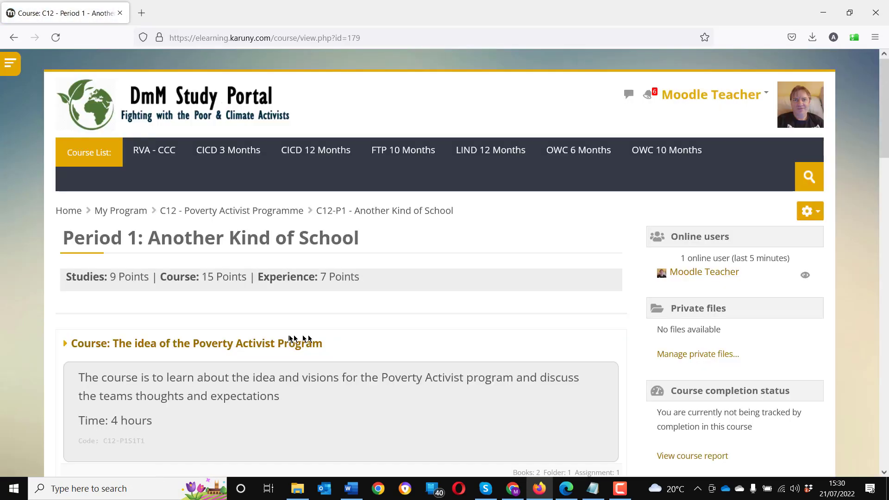
pyautogui.scroll(-1, 430, 337)
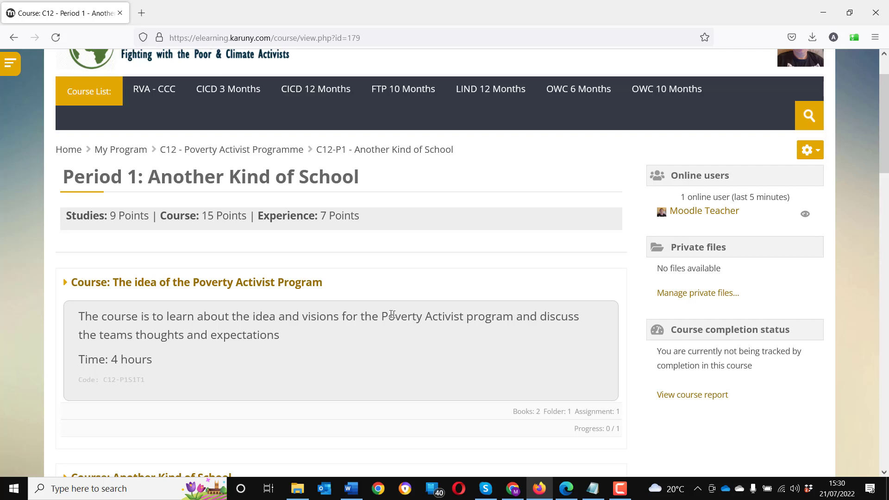
pyautogui.click(284, 289)
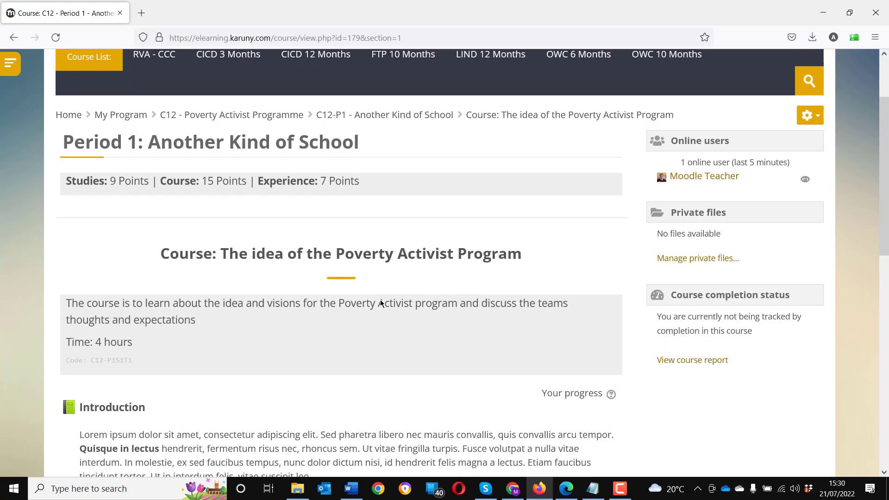
# Step: Examine the section's title, description wording, time and task code as an example of the task header
pyautogui.scroll(-2, 381, 303)
pyautogui.moveTo(195, 233); pyautogui.dragTo(65, 218)
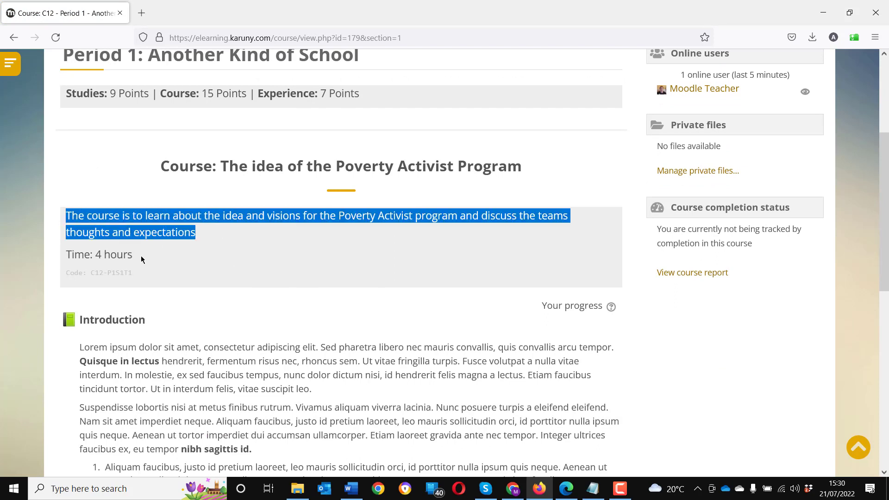
pyautogui.moveTo(141, 260); pyautogui.dragTo(65, 255)
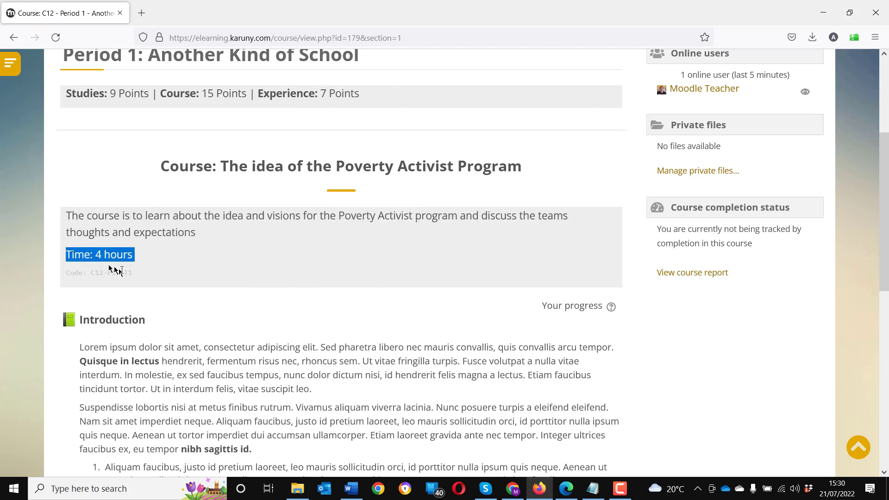
pyautogui.moveTo(139, 277); pyautogui.dragTo(65, 277)
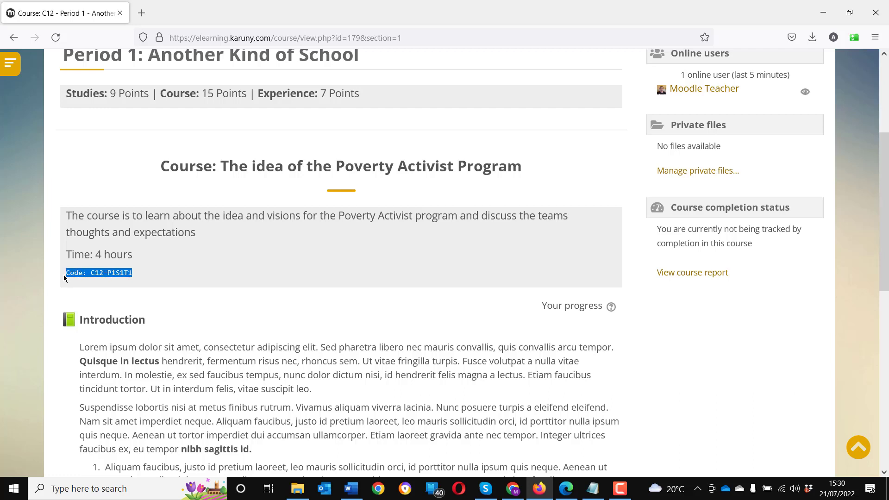
pyautogui.click(183, 278)
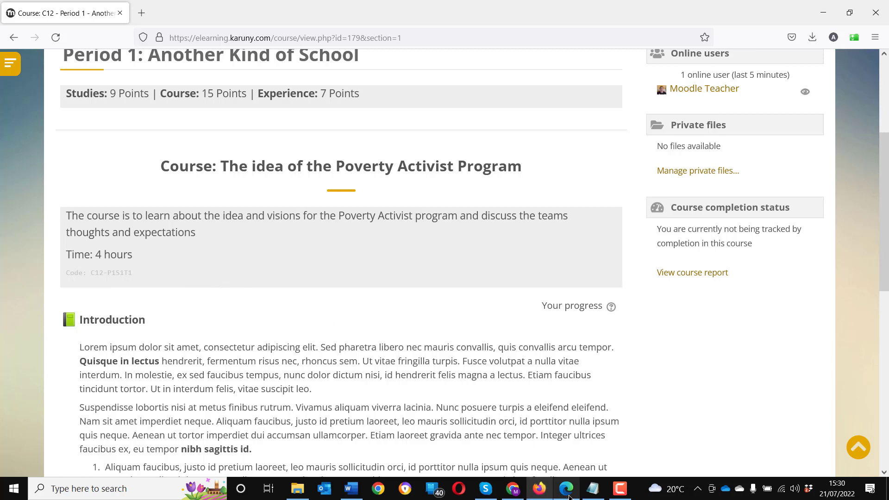
pyautogui.scroll(3, 634, 357)
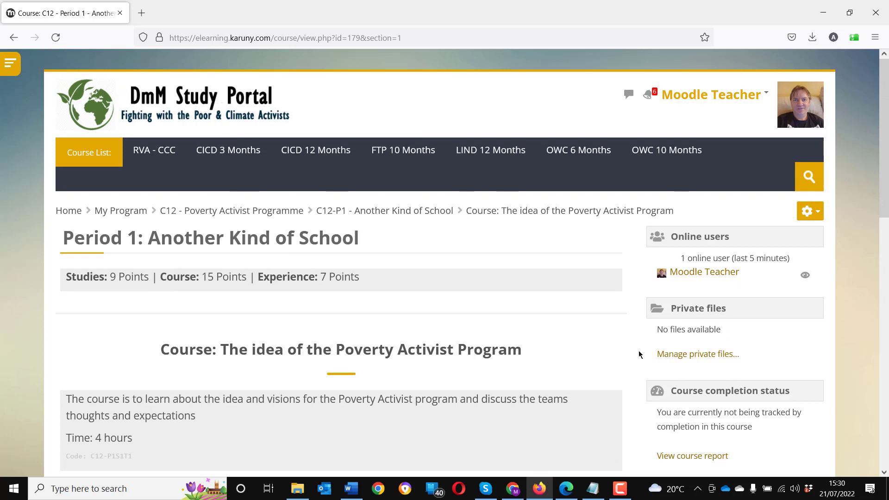
pyautogui.scroll(-2, 635, 357)
pyautogui.scroll(2, 583, 423)
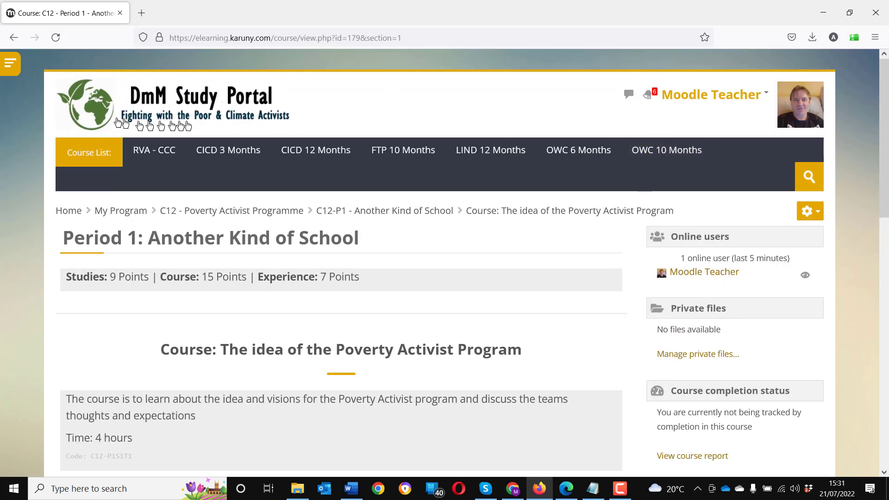
# Step: Go to the portal's home page and look over the assignments listed under Grade Me
pyautogui.click(86, 114)
pyautogui.scroll(-4, 650, 338)
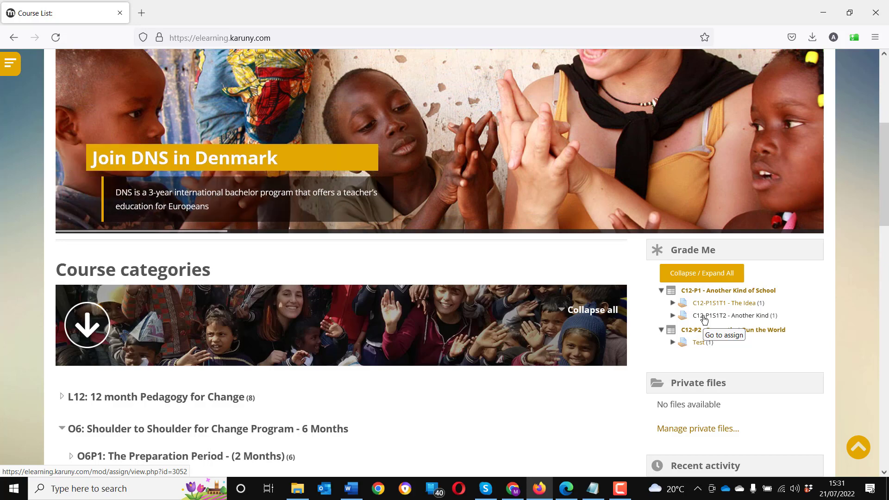
pyautogui.scroll(5, 405, 316)
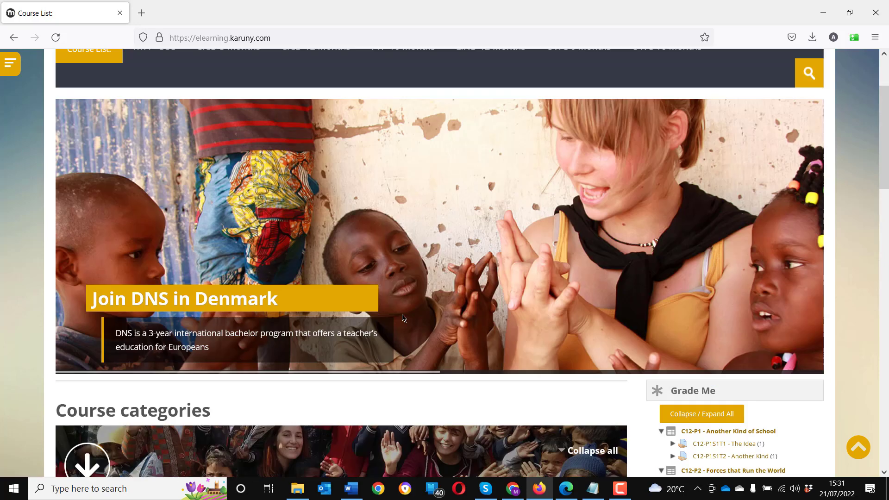
# Step: Return to CICD 12 Months, enter Period 1 - Another Kind of School, and reopen the Poverty Activist Program idea section
pyautogui.click(333, 150)
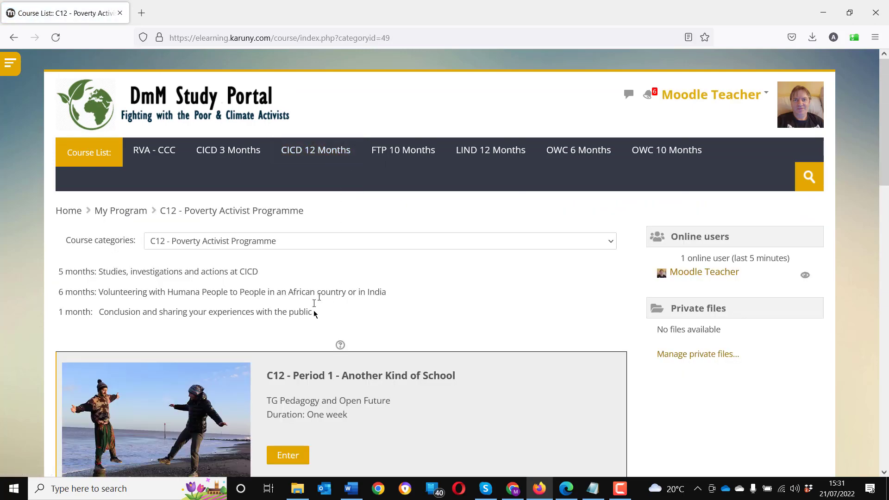
pyautogui.click(299, 457)
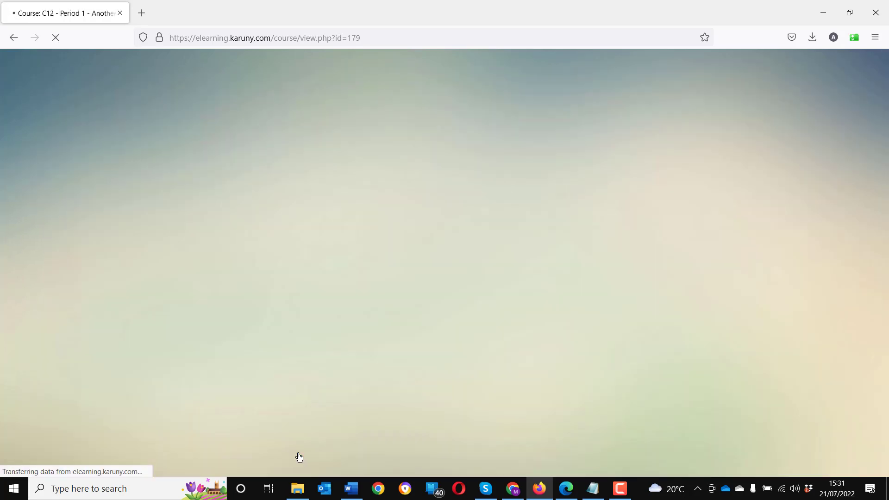
pyautogui.scroll(-2, 413, 381)
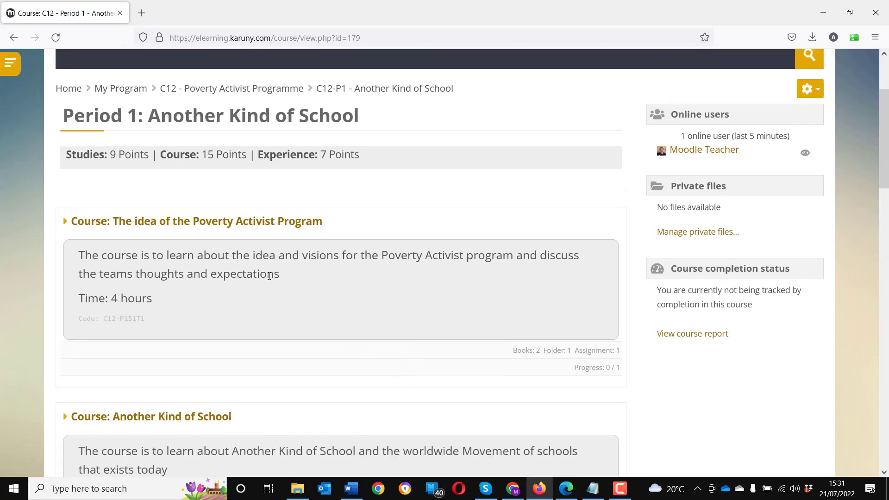
pyautogui.scroll(-6, 269, 276)
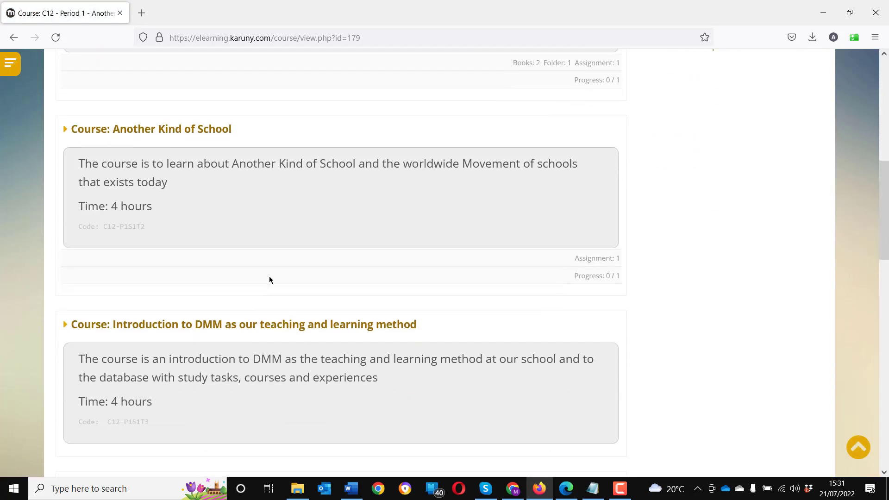
pyautogui.scroll(6, 269, 279)
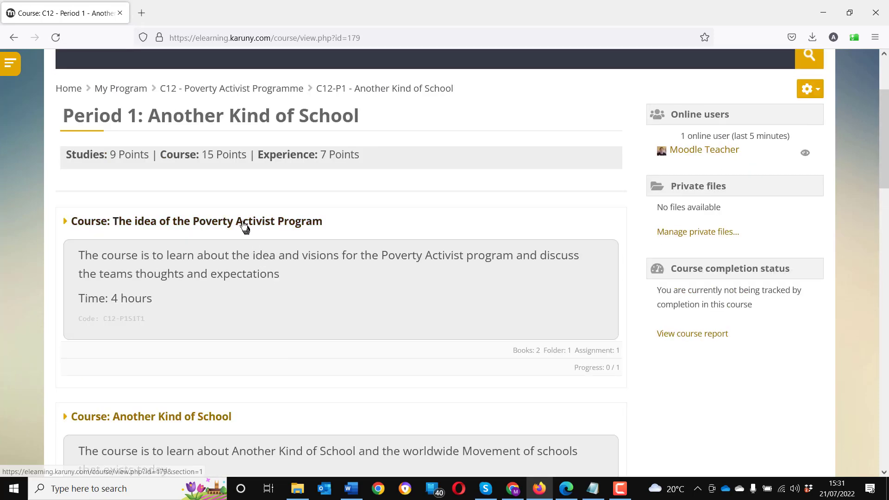
pyautogui.click(244, 224)
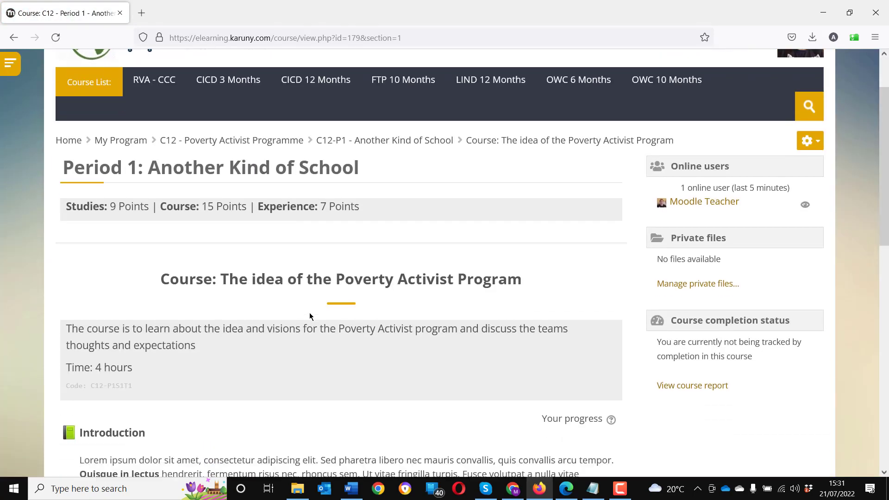
# Step: Examine the Introduction and Instruction texts and the items below them in the Poverty Activist Program idea section
pyautogui.scroll(-4, 309, 316)
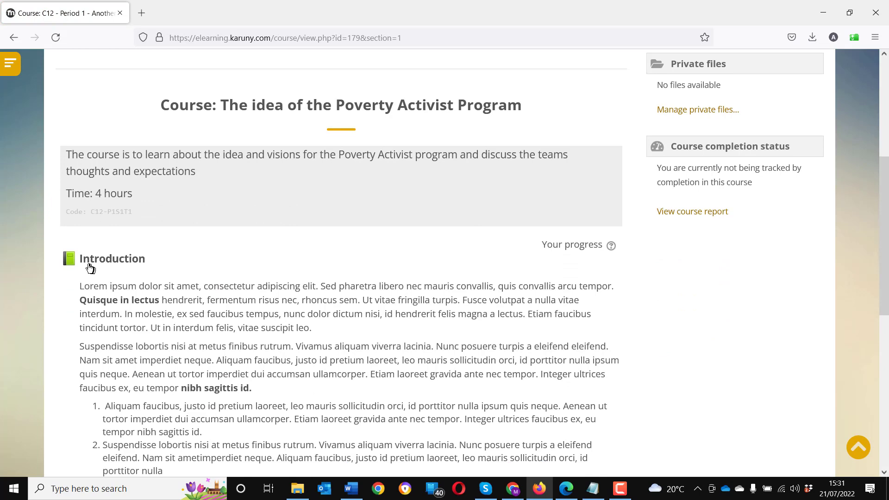
pyautogui.moveTo(82, 259); pyautogui.dragTo(144, 267)
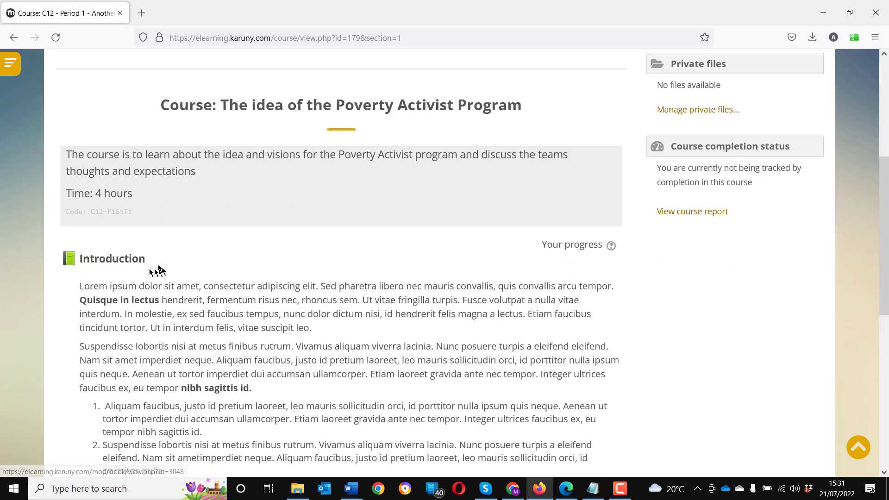
pyautogui.scroll(-3, 193, 284)
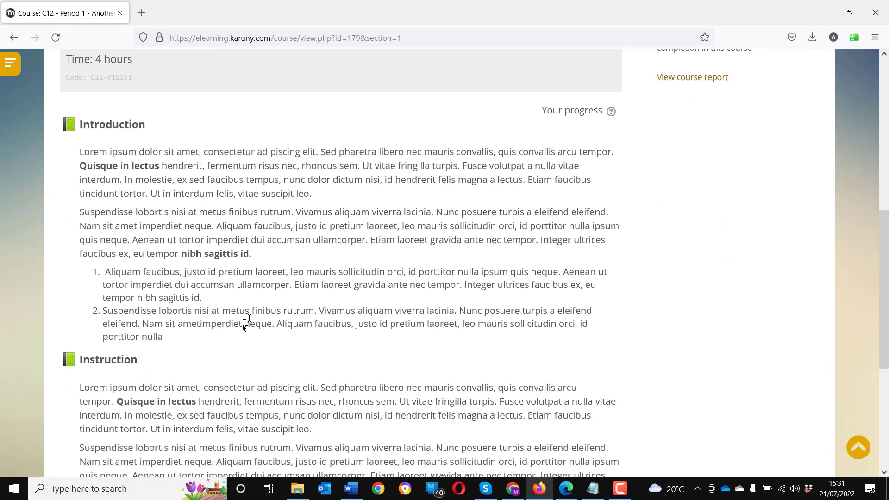
pyautogui.scroll(-1, 244, 326)
pyautogui.scroll(-4, 213, 330)
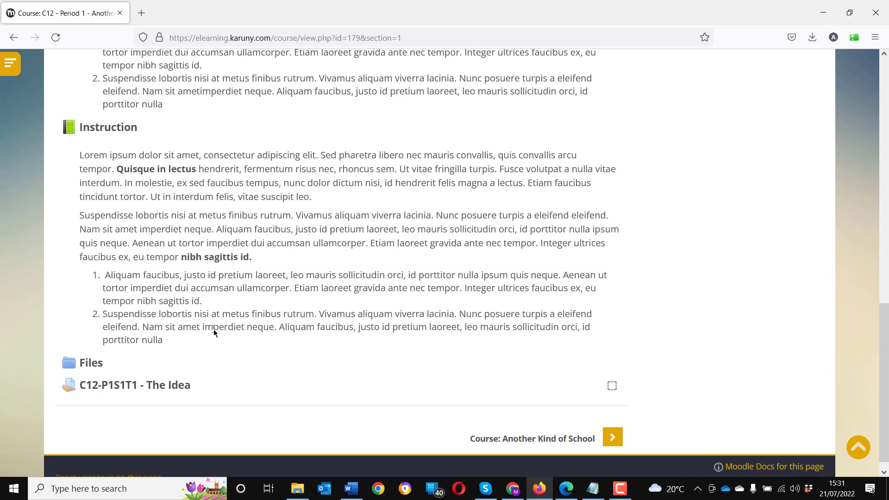
# Step: Open the section's Files folder, look over its video and PDF sources, and return to the section
pyautogui.click(90, 366)
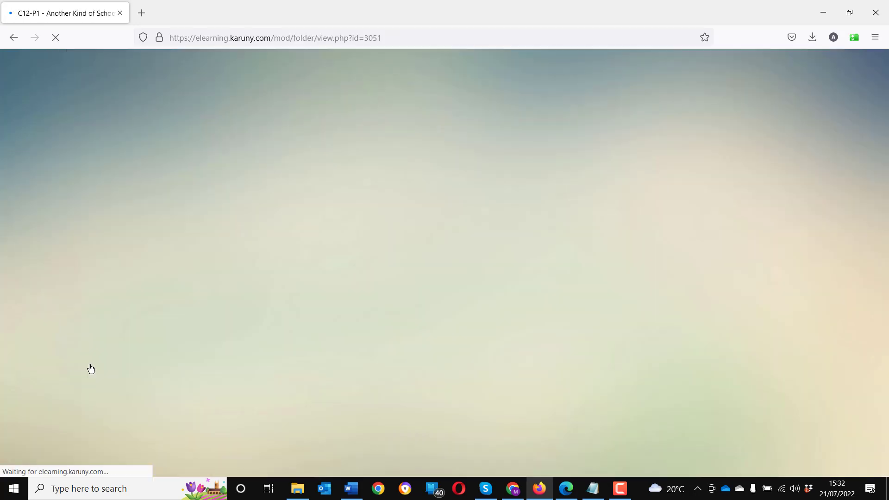
pyautogui.scroll(-1, 377, 307)
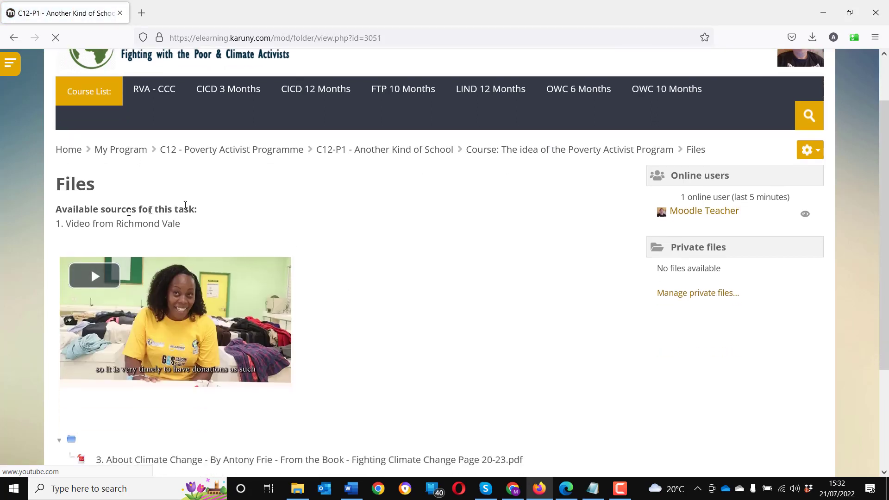
pyautogui.scroll(-3, 463, 310)
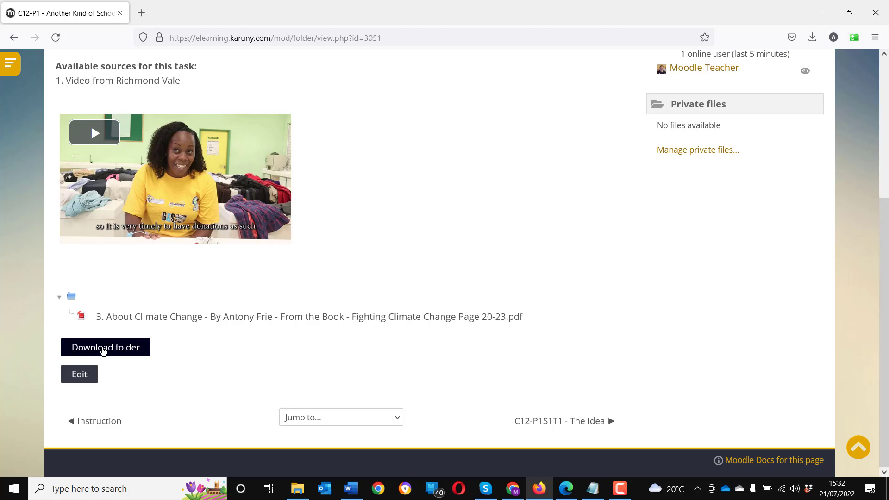
pyautogui.scroll(5, 102, 350)
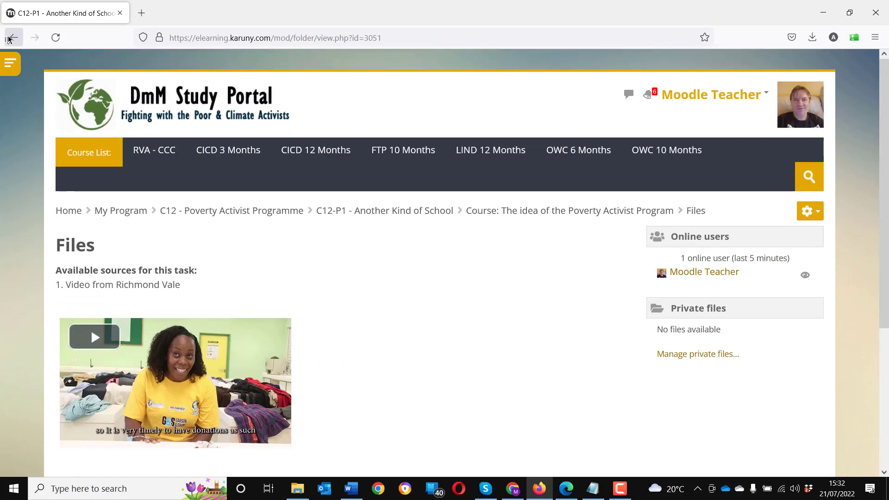
pyautogui.click(10, 38)
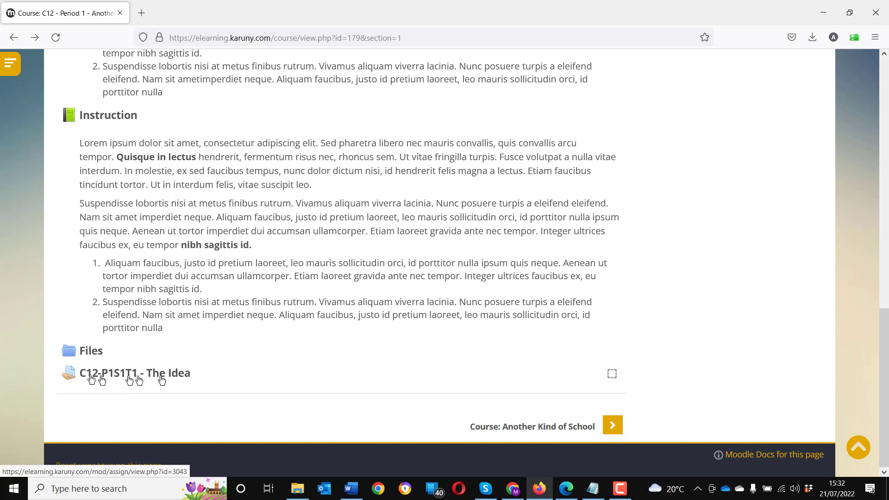
# Step: Highlight the assignment name "C12-P1S1T1 - The Idea" and compare it with the Grade Me entries on the portal's home page
pyautogui.moveTo(213, 380); pyautogui.dragTo(84, 379)
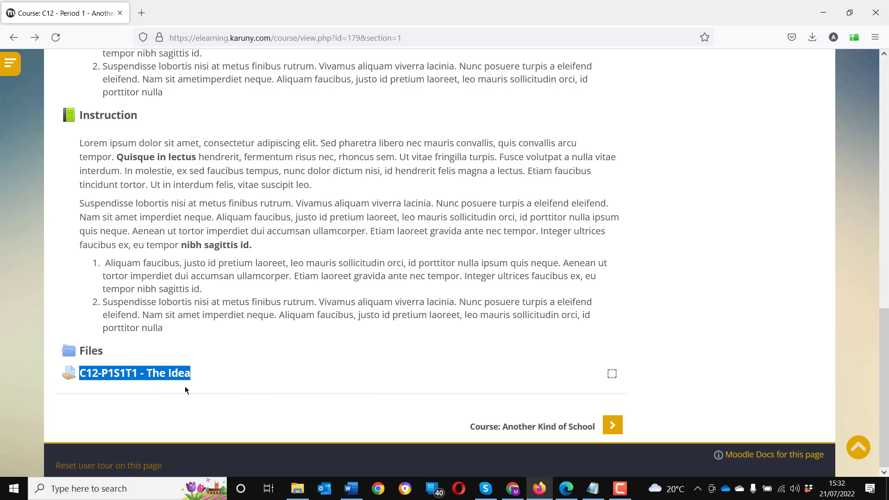
pyautogui.scroll(12, 185, 387)
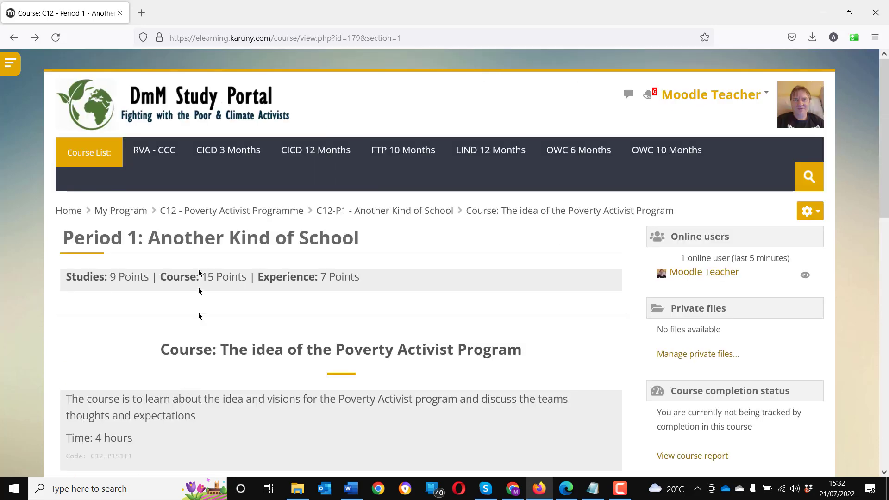
pyautogui.click(124, 153)
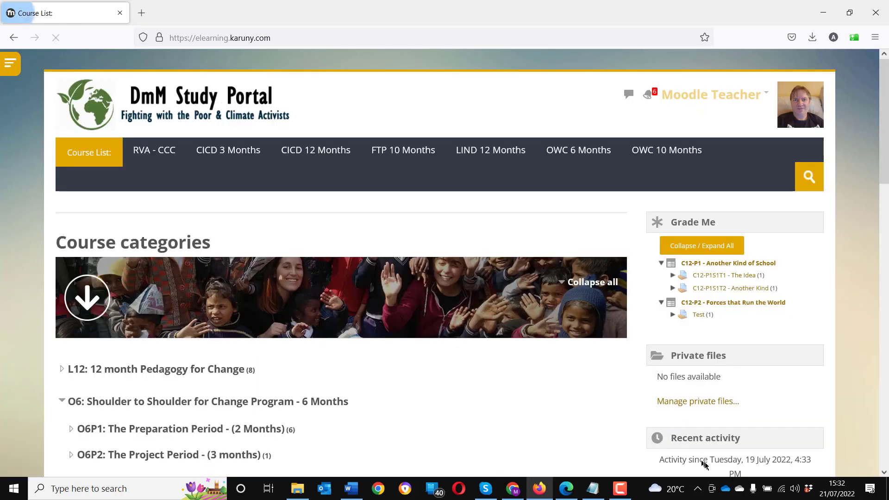
pyautogui.scroll(-7, 808, 412)
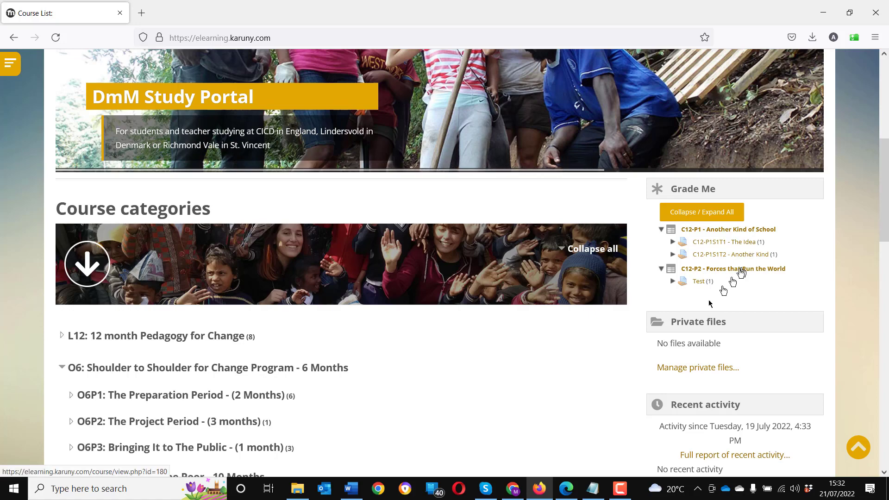
pyautogui.scroll(7, 560, 357)
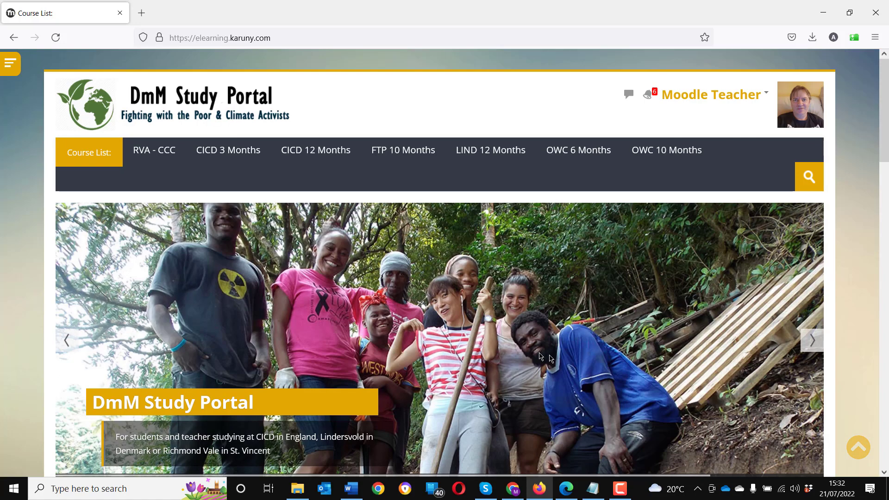
# Step: Open CICD 12 Months and enter C12 - Period 1 - Another Kind of School
pyautogui.click(316, 152)
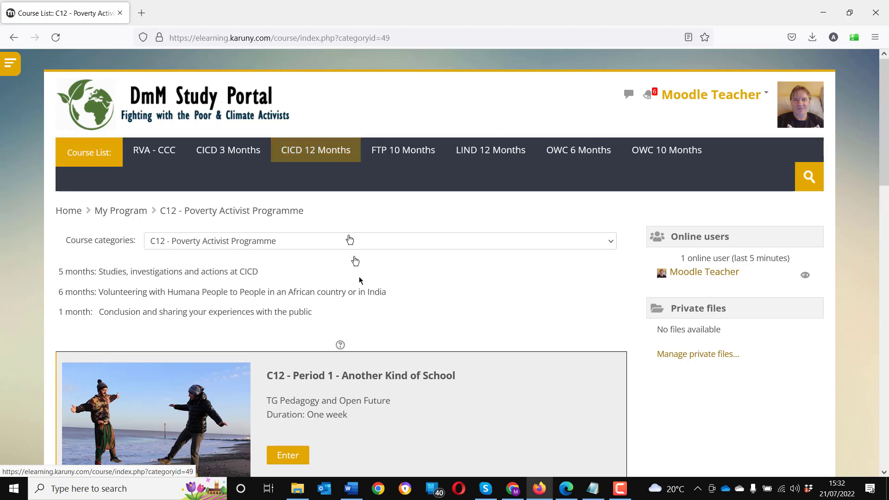
pyautogui.click(301, 456)
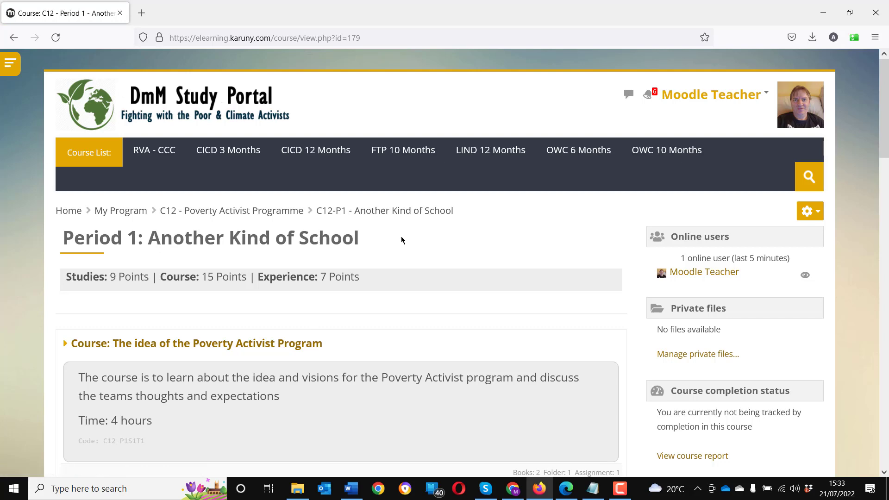
# Step: Switch to File Explorer's C12-P1S1T9 folder, select the climate change PDF and widen the Name column to show longer file names
pyautogui.click(297, 489)
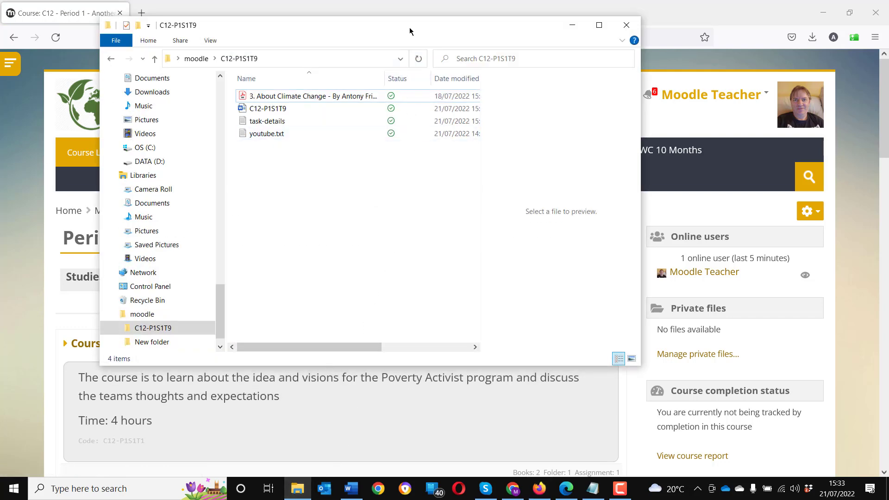
pyautogui.moveTo(410, 31); pyautogui.dragTo(482, 116)
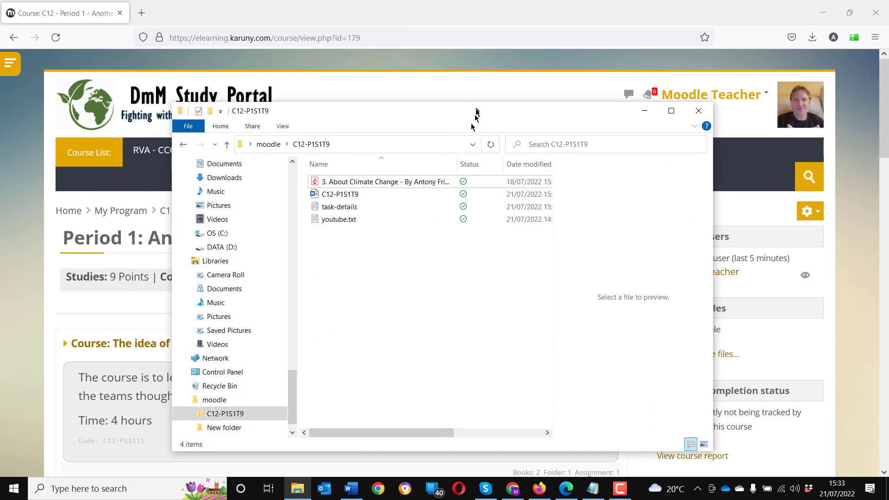
pyautogui.click(431, 183)
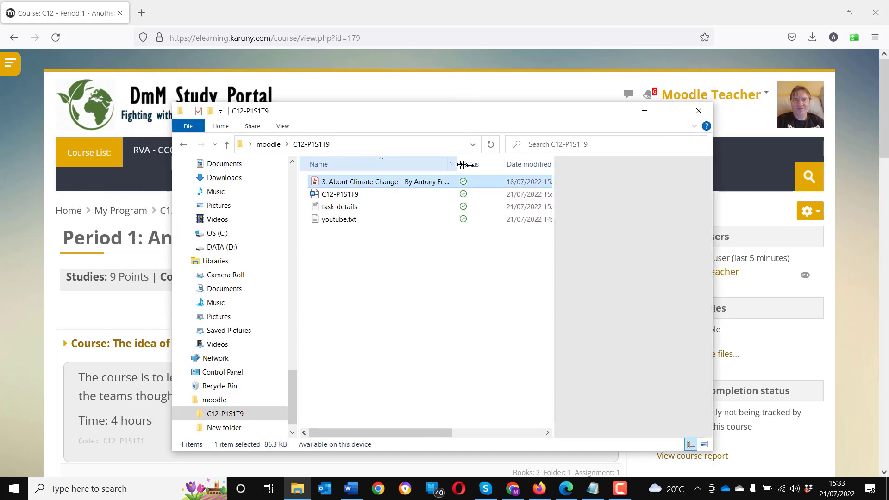
pyautogui.moveTo(457, 165); pyautogui.dragTo(640, 164)
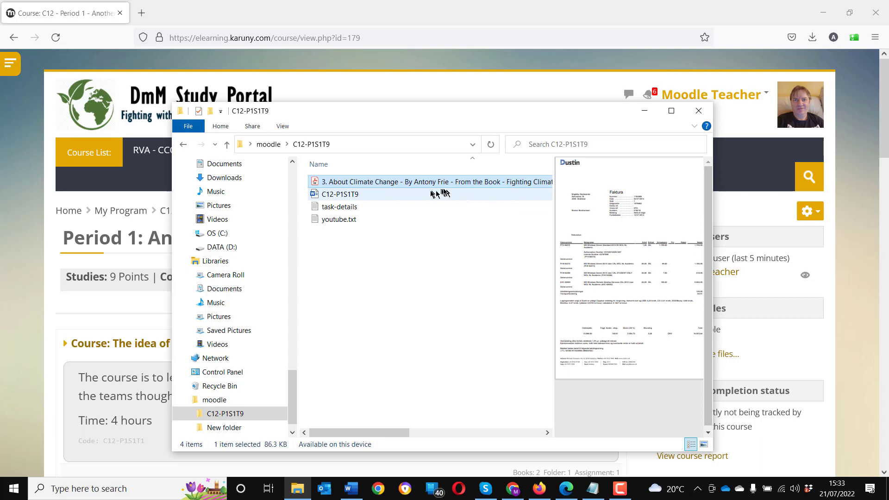
pyautogui.moveTo(389, 434)
pyautogui.mouseDown()
pyautogui.moveTo(407, 433)
pyautogui.moveTo(391, 429)
pyautogui.mouseUp()
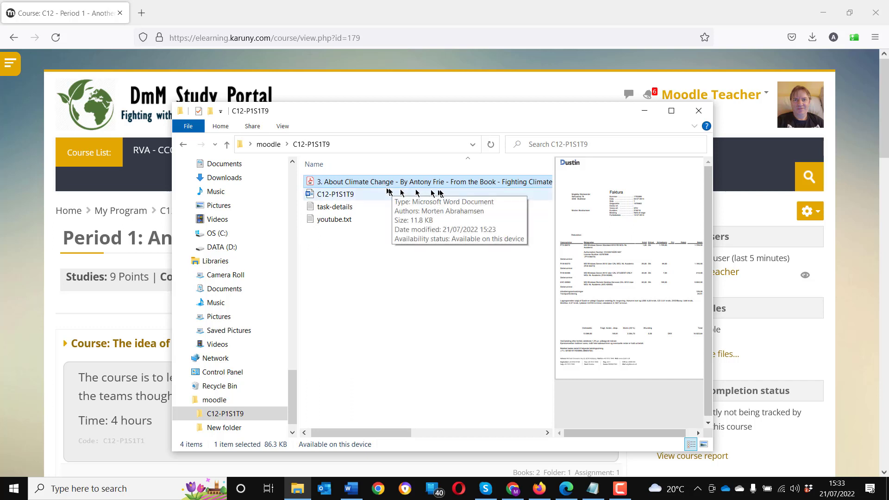
pyautogui.moveTo(383, 433); pyautogui.dragTo(371, 419)
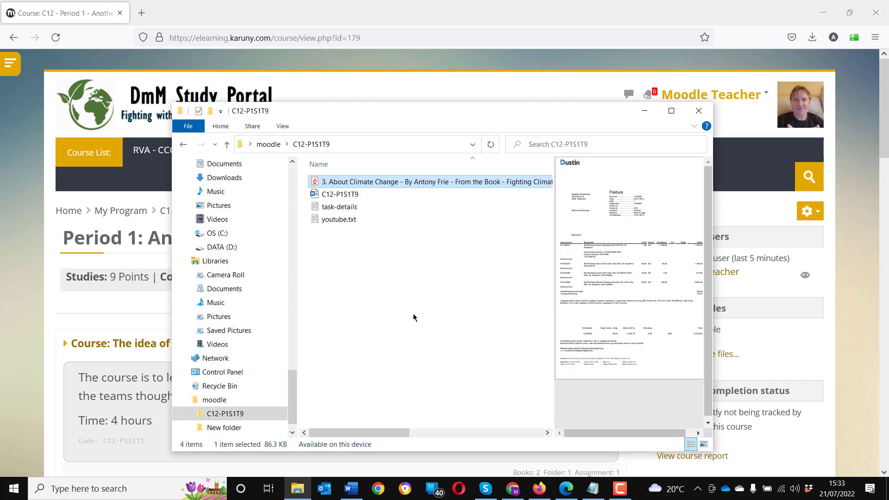
# Step: Rename the C12-P1S1T9 Word document as "C12-P1S1T9-Capitalism"
pyautogui.click(359, 196)
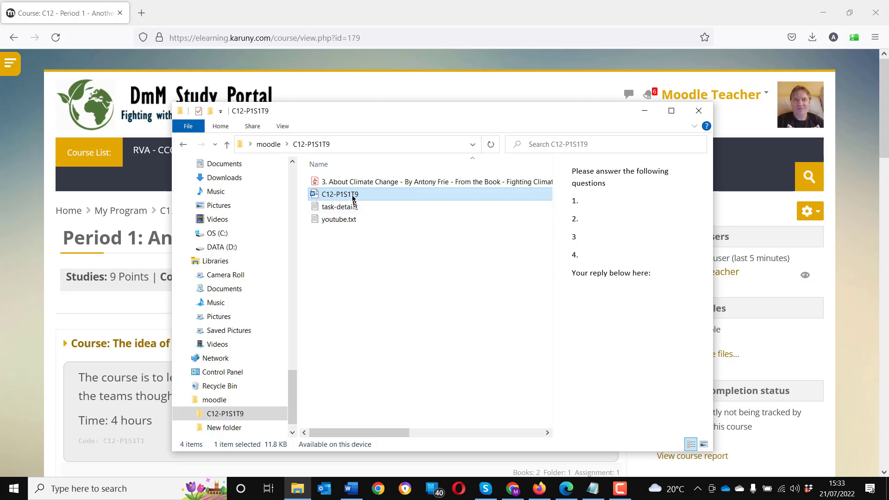
pyautogui.click(354, 198)
pyautogui.click(393, 229)
pyautogui.click(393, 229)
pyautogui.click(338, 197)
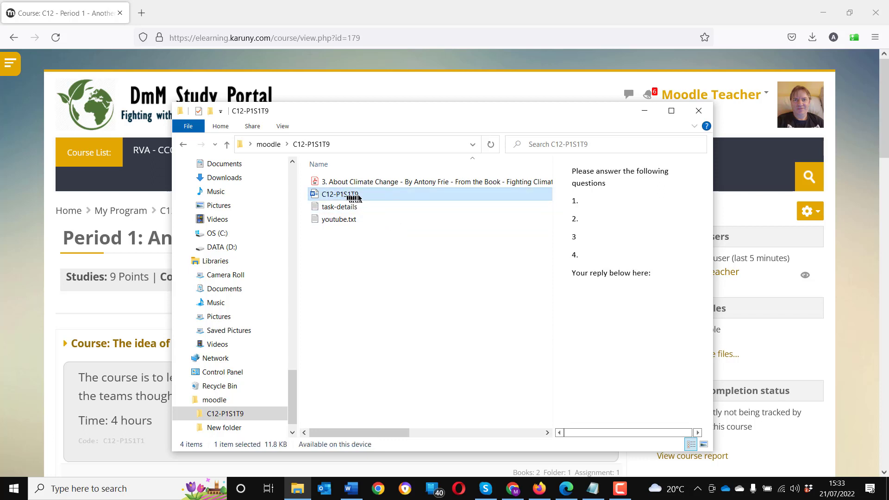
pyautogui.click(360, 199)
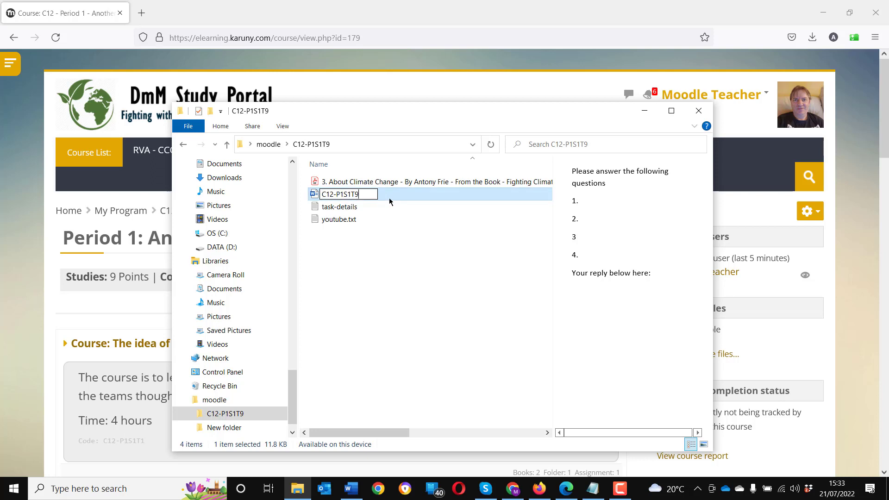
pyautogui.write('-')
pyautogui.write('Capitalism')
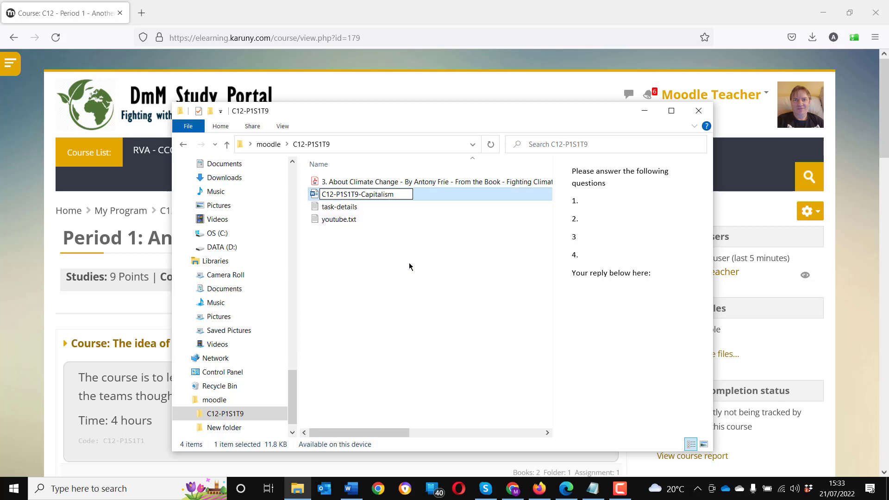
pyautogui.press('Return')
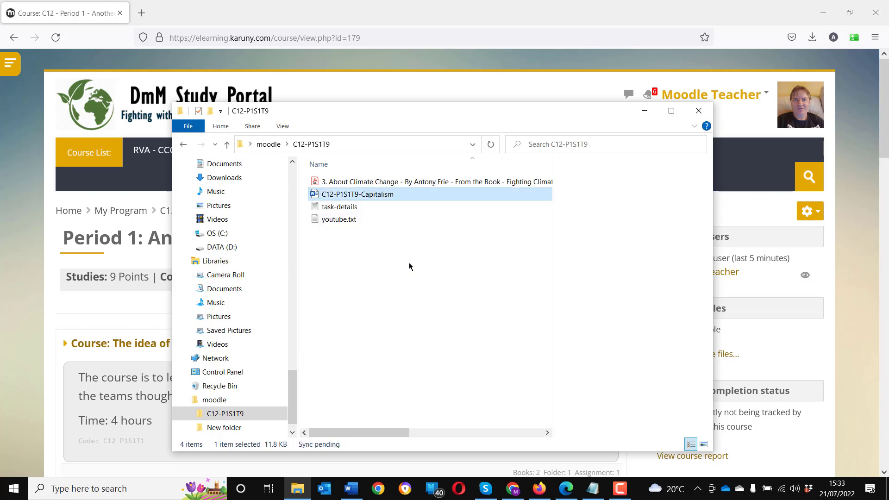
# Step: Add the sample student name to the Word document's file name, making it "C12-P1S1T9-Capitalism - Moodle Student"
pyautogui.moveTo(409, 266); pyautogui.dragTo(377, 258)
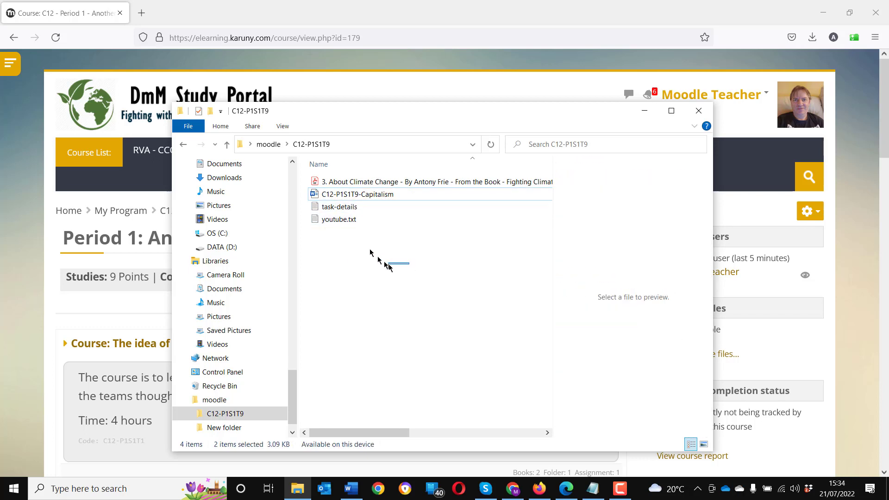
pyautogui.click(387, 196)
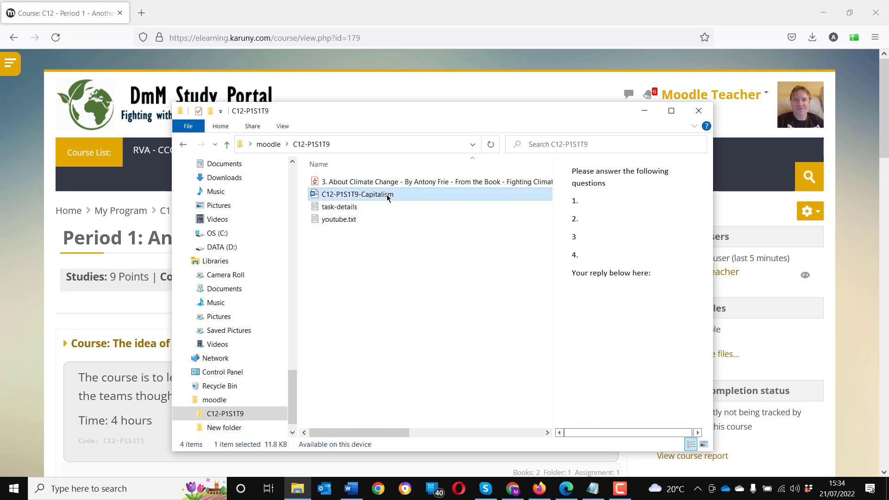
pyautogui.click(387, 196)
pyautogui.click(389, 194)
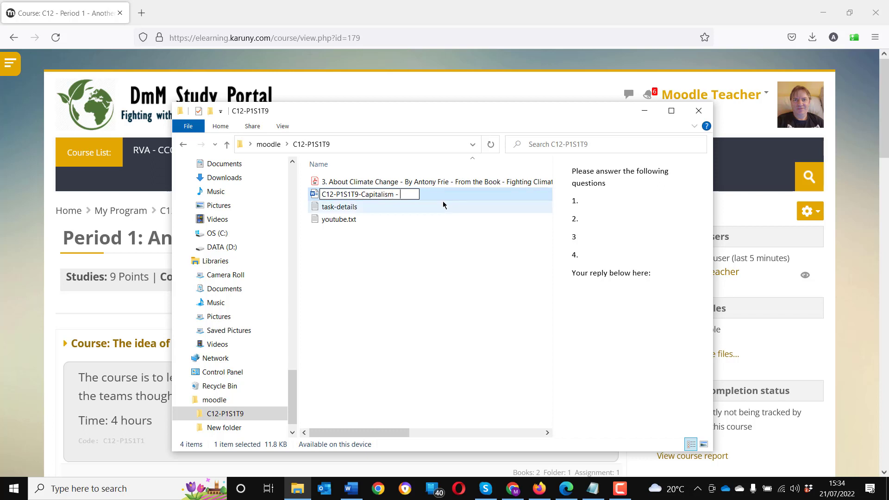
pyautogui.write('- Moodle S')
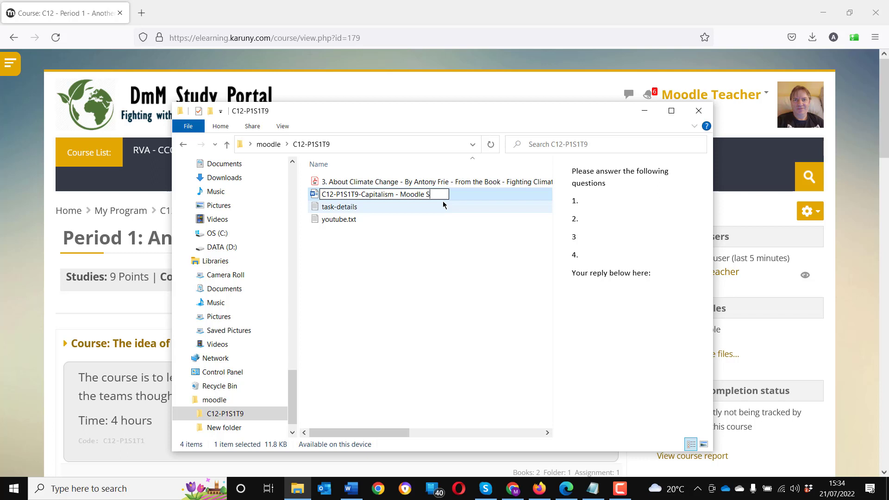
pyautogui.write('tudent')
pyautogui.press('Return')
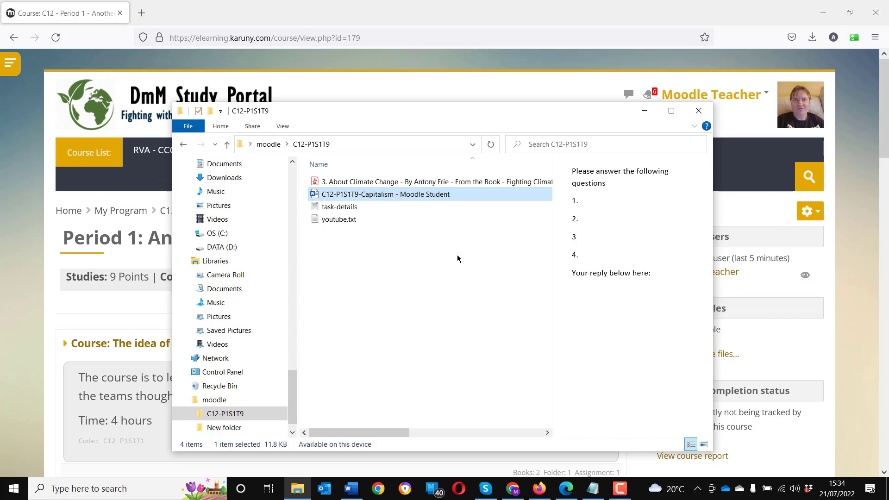
# Step: Remove the student name from the Word document's file name, restoring it to "C12-P1S1T9-Capitalism"
pyautogui.moveTo(458, 258); pyautogui.dragTo(428, 192)
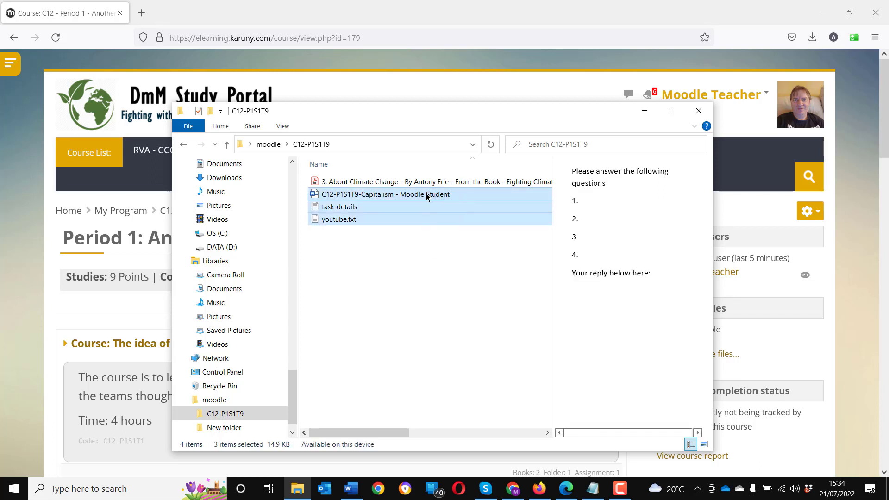
pyautogui.click(427, 195)
pyautogui.click(449, 194)
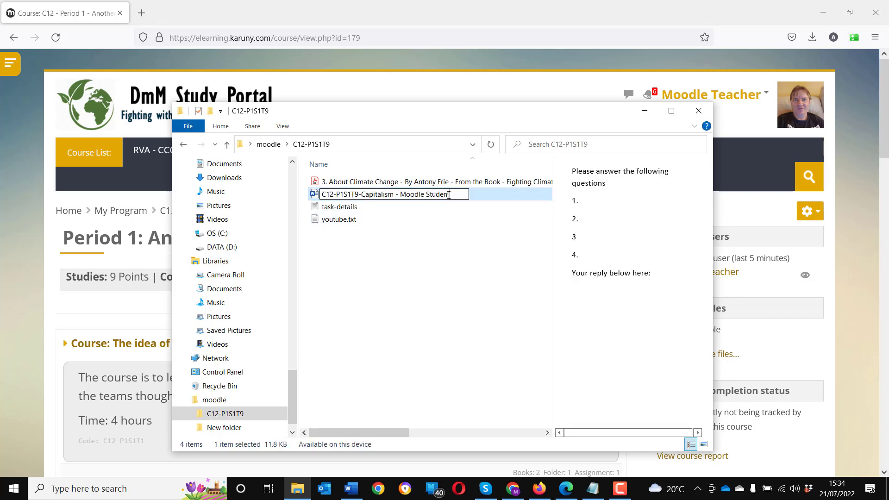
pyautogui.press('BackSpace')
pyautogui.press('BackSpace')
pyautogui.press('BackSpace')
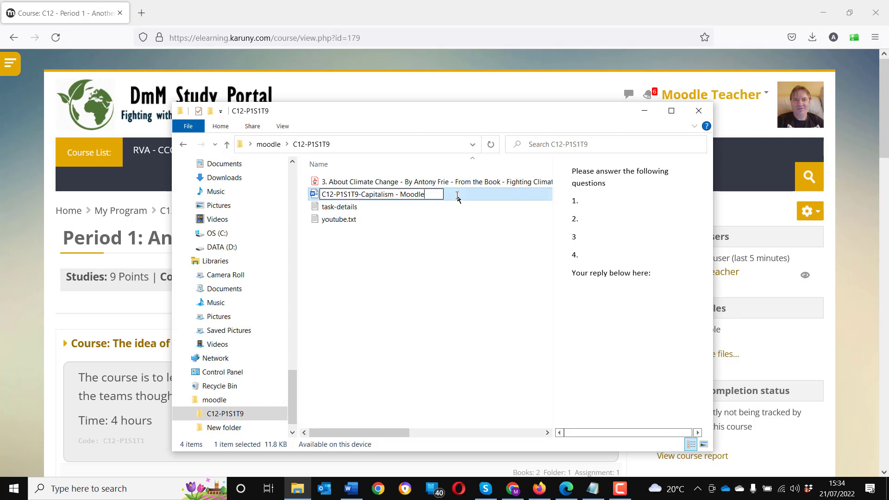
pyautogui.press('BackSpace')
pyautogui.press('BackSpace')
pyautogui.press('BackSpace')
pyautogui.press('BackSpace')
pyautogui.press('BackSpace')
pyautogui.press('BackSpace')
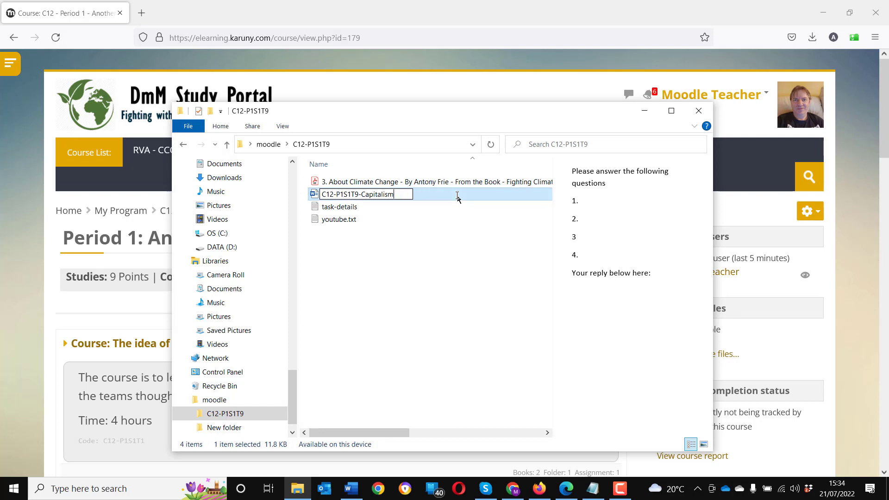
pyautogui.press('Return')
# Step: Preview the contents of task-details and youtube.txt, and widen the File Explorer window to show the full file names
pyautogui.moveTo(360, 245); pyautogui.dragTo(460, 321)
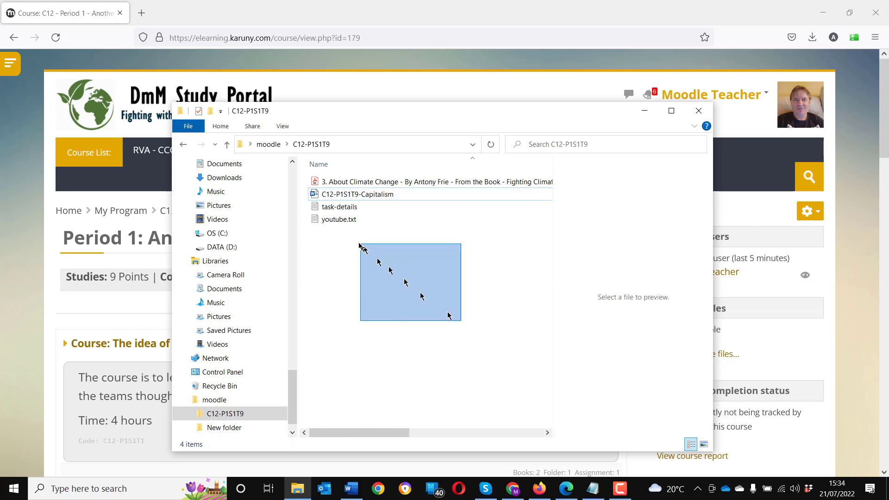
pyautogui.click(344, 209)
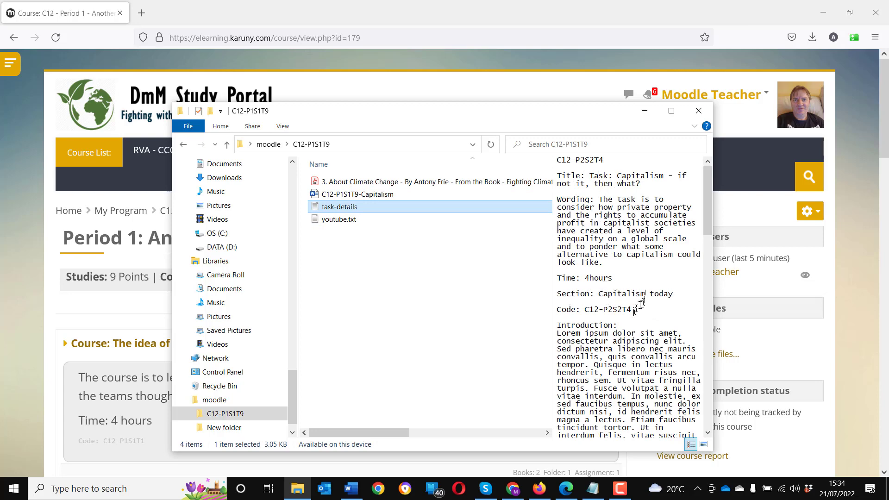
pyautogui.scroll(-2, 630, 314)
pyautogui.scroll(2, 602, 319)
pyautogui.click(345, 221)
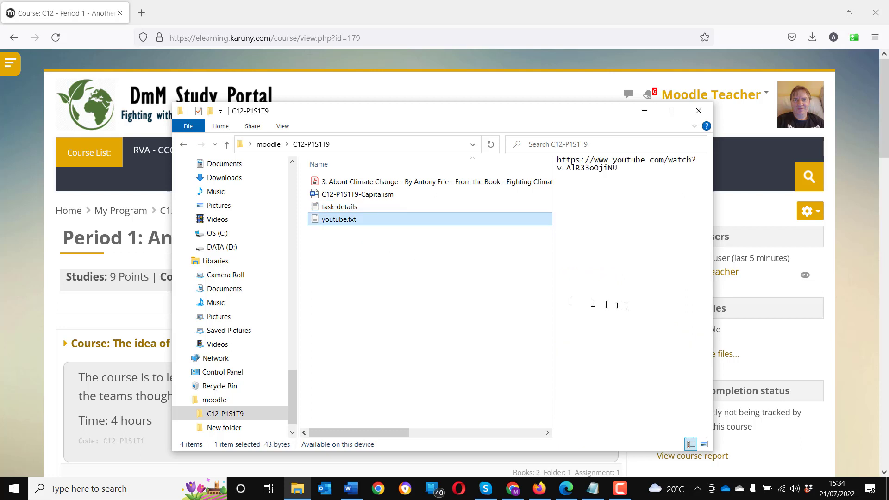
pyautogui.moveTo(716, 324); pyautogui.dragTo(814, 323)
pyautogui.click(380, 328)
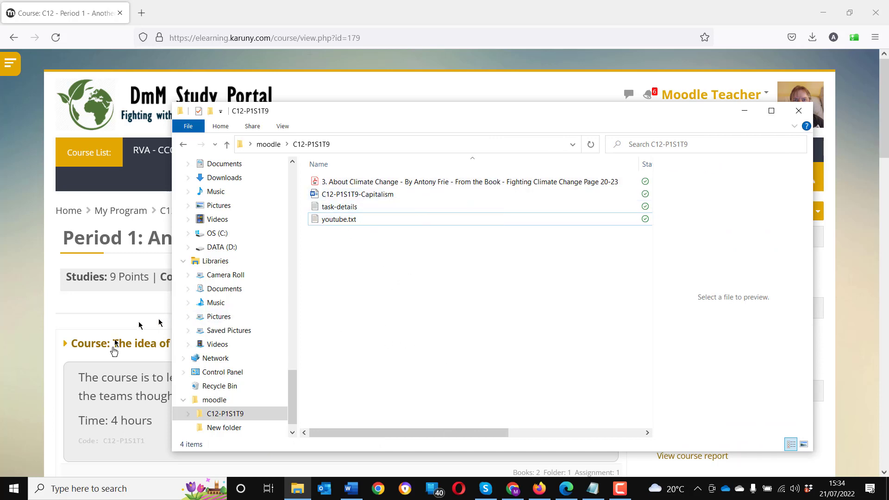
# Step: Switch to the Moodle course page in Firefox and turn editing on for Period 1: Another Kind of School
pyautogui.click(46, 353)
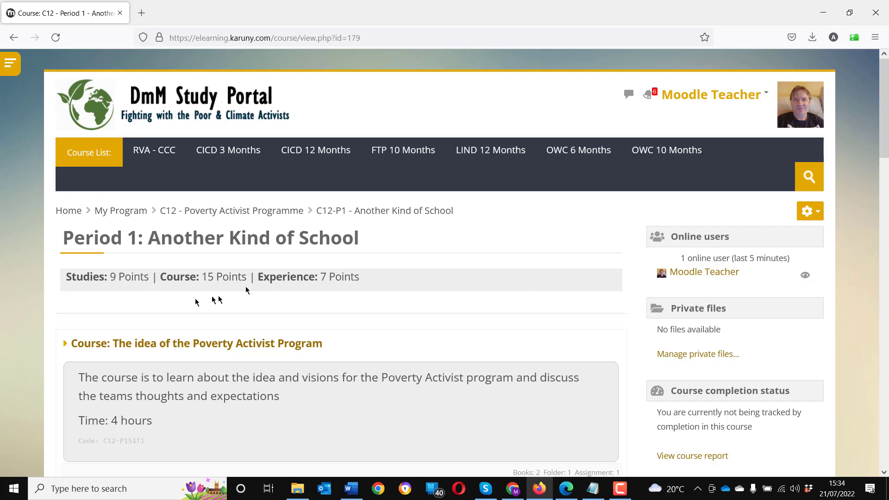
pyautogui.click(817, 214)
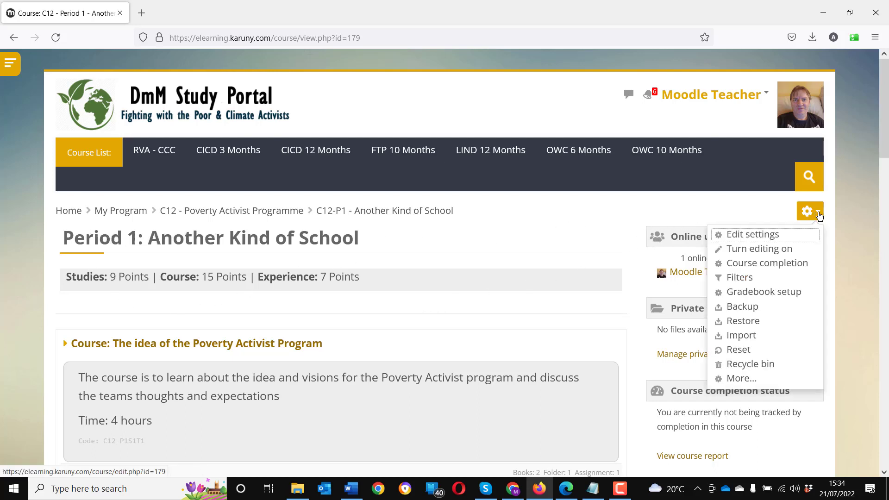
pyautogui.click(782, 249)
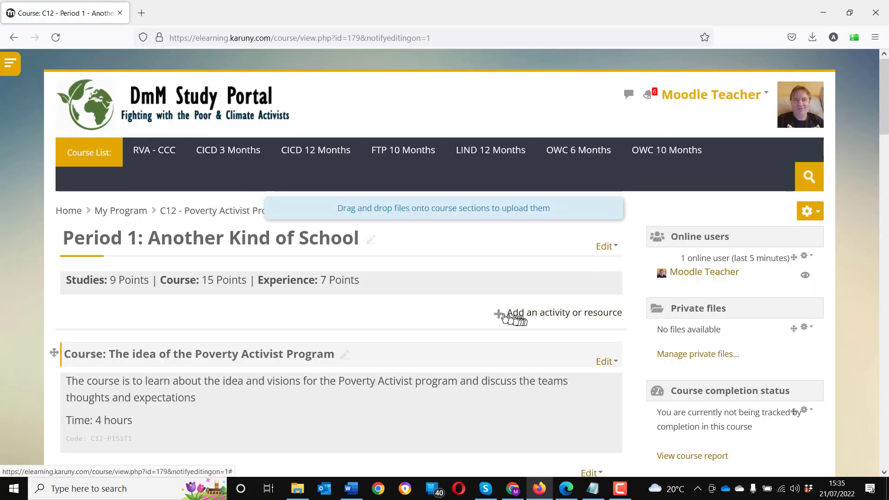
# Step: Add 1 new topic section at the end of the course, below Course: Open Future
pyautogui.scroll(-3, 349, 376)
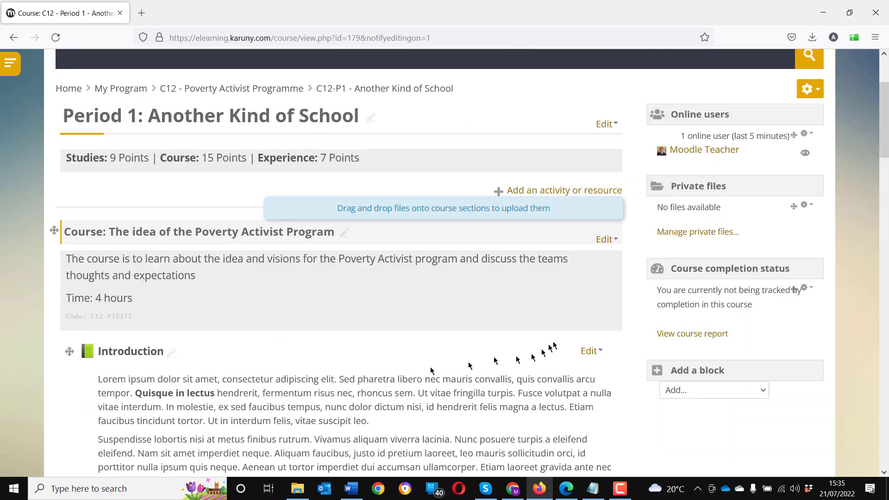
pyautogui.scroll(-8, 586, 334)
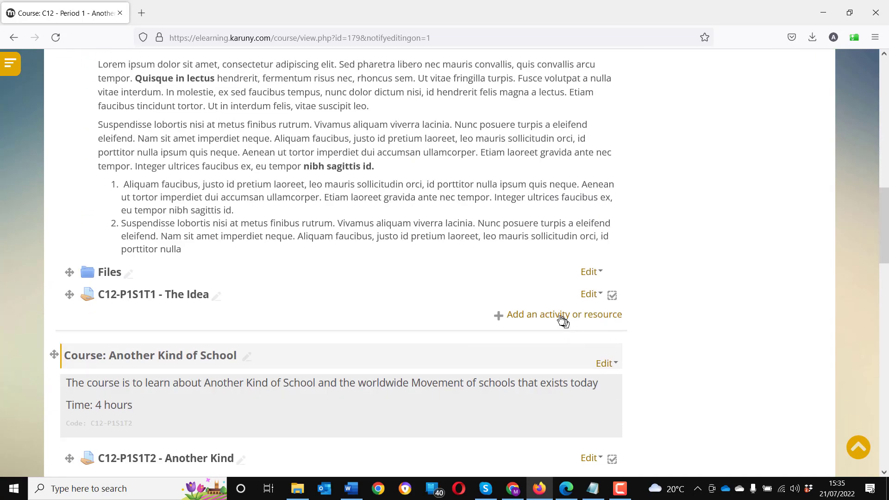
pyautogui.scroll(-14, 396, 354)
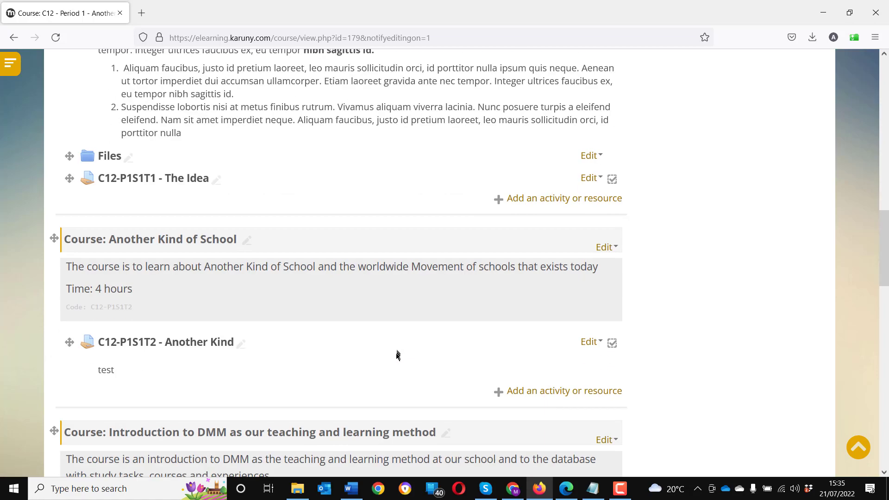
pyautogui.scroll(-12, 396, 357)
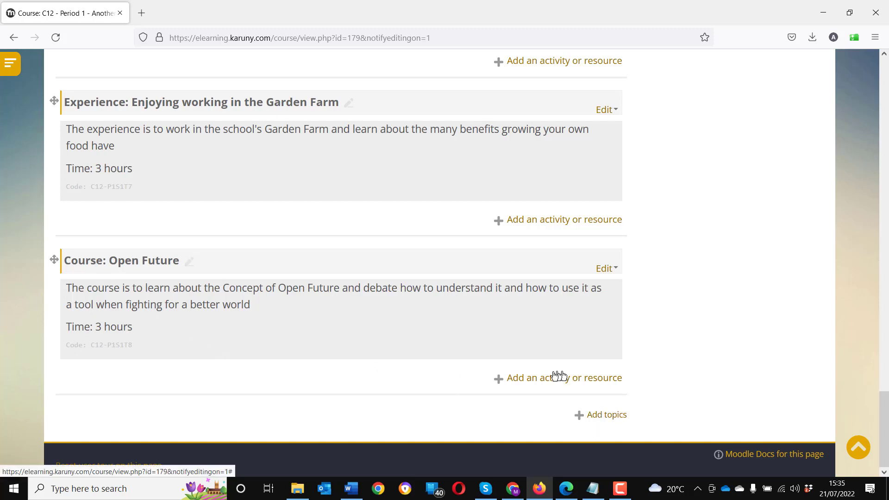
pyautogui.click(604, 416)
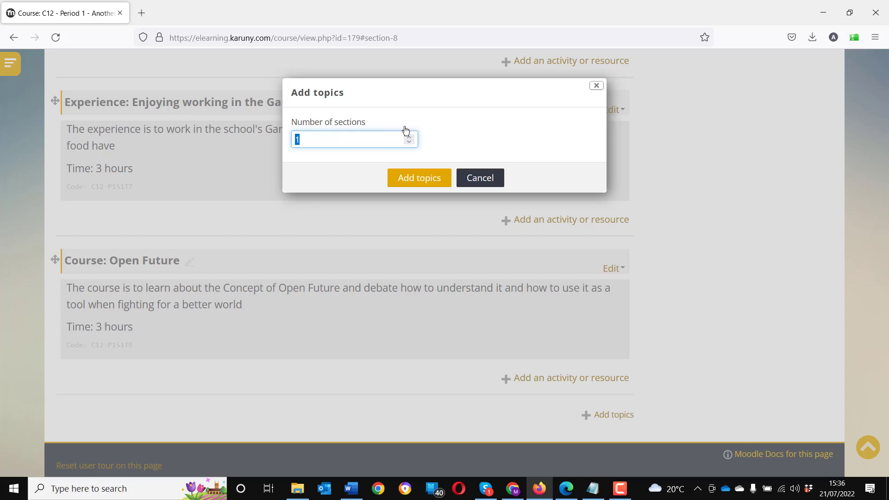
pyautogui.click(421, 180)
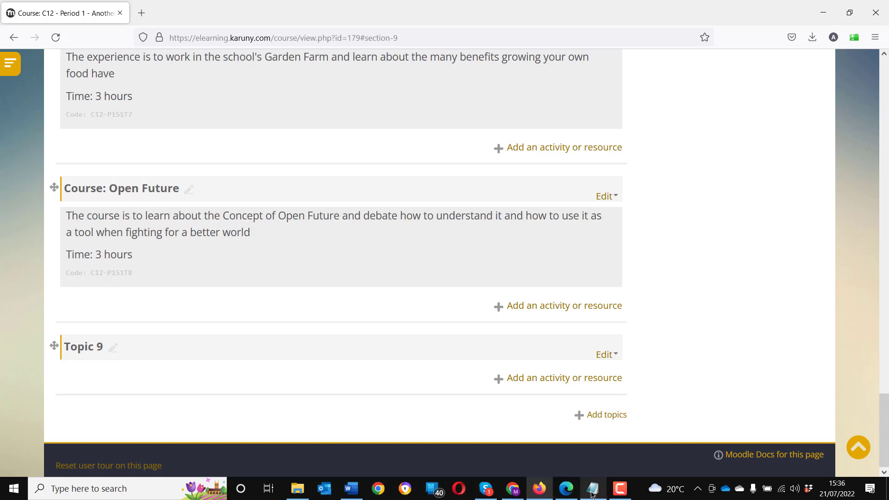
# Step: Switch to File Explorer, open task-details in Notepad and copy the title "Task: Capitalism - if not it, then what?"
pyautogui.moveTo(592, 495)
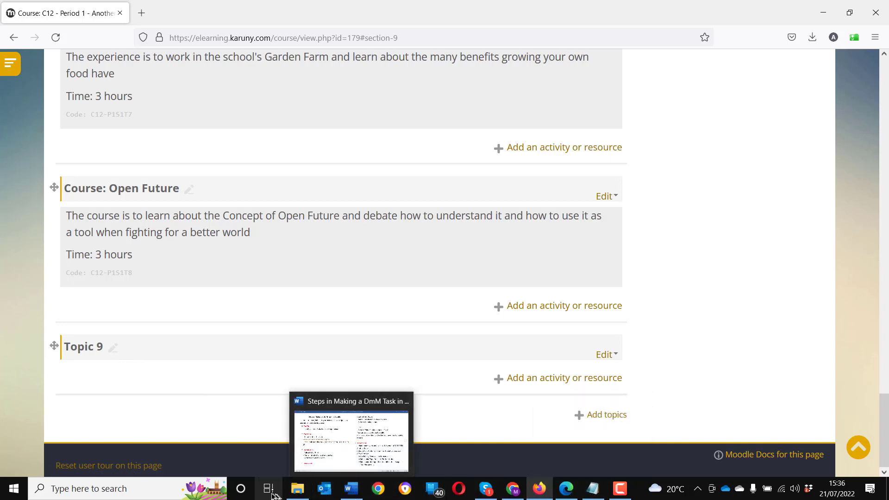
pyautogui.click(298, 492)
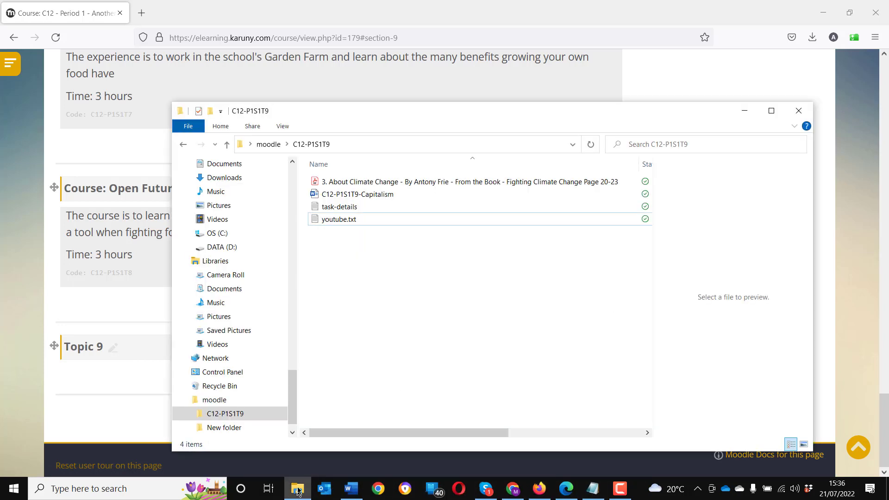
pyautogui.click(349, 208)
pyautogui.doubleClick(350, 208)
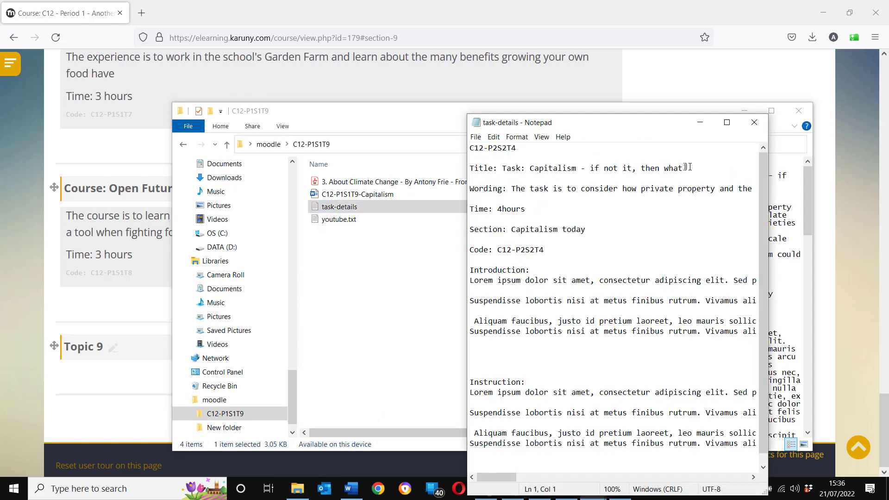
pyautogui.moveTo(690, 167); pyautogui.dragTo(502, 172)
pyautogui.hotkey('ctrl', 'c')
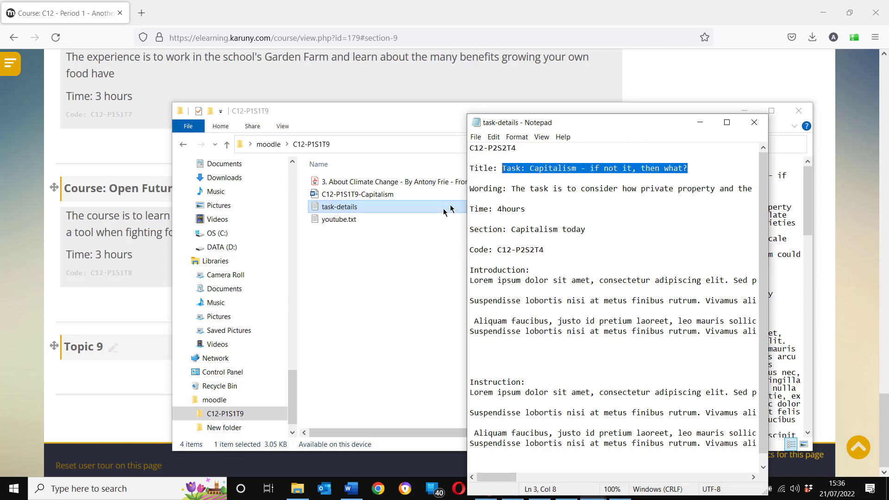
# Step: Return to the Moodle course page in Firefox and open the settings of the Topic 9 section
pyautogui.click(132, 325)
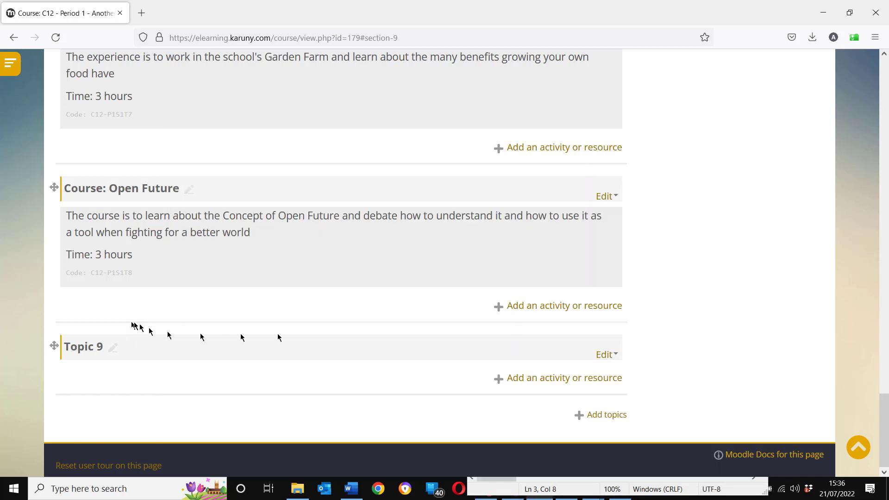
pyautogui.click(608, 355)
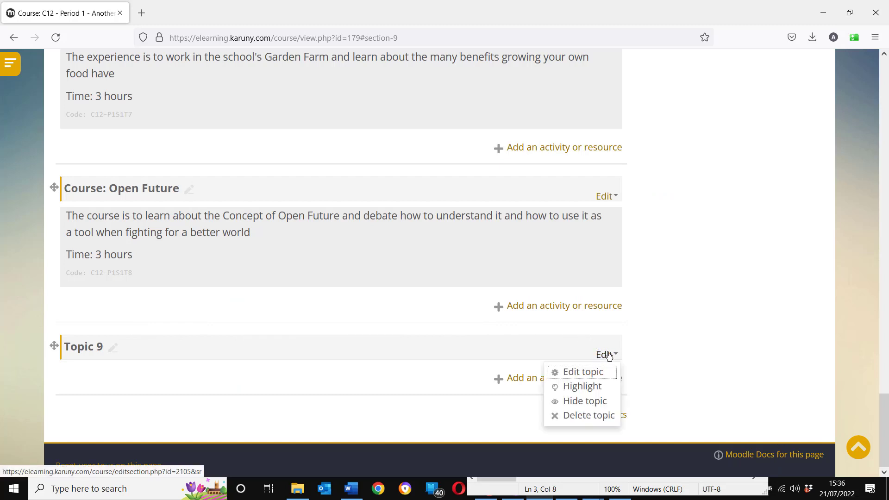
pyautogui.click(113, 348)
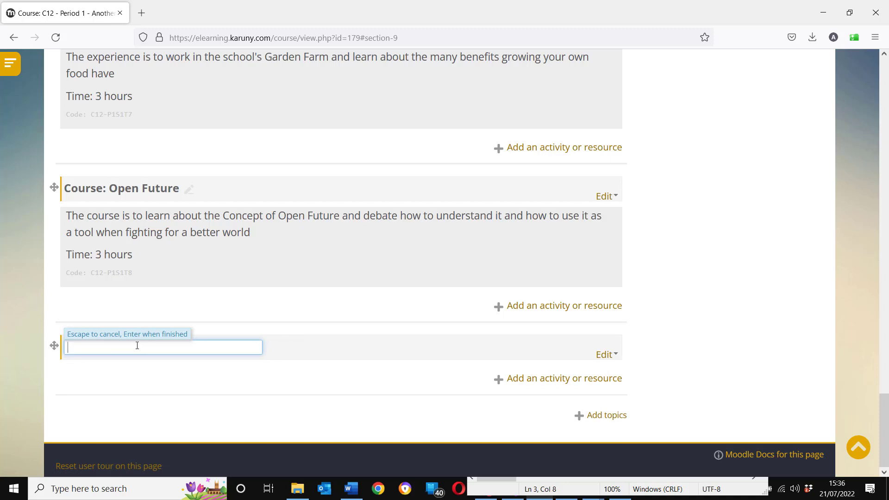
pyautogui.click(364, 356)
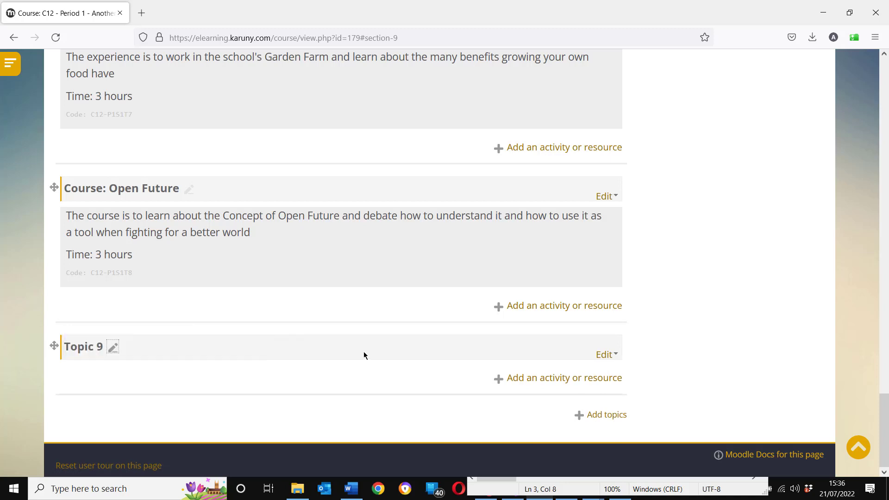
pyautogui.click(607, 355)
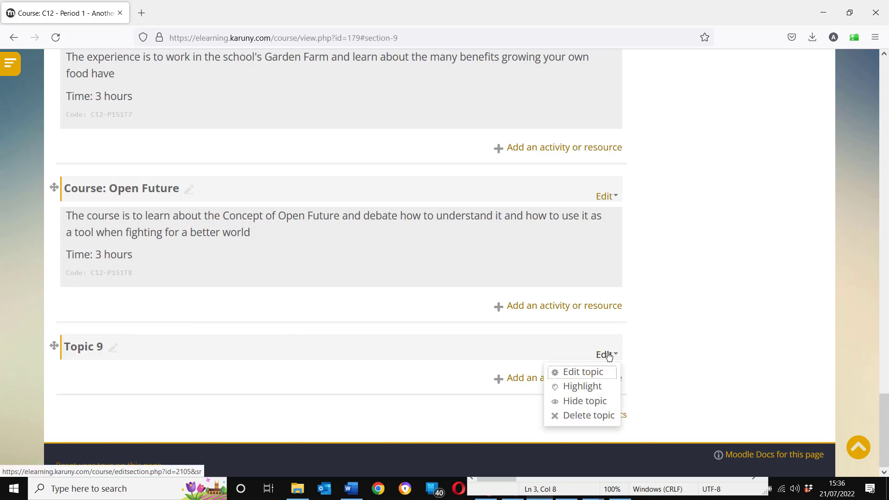
pyautogui.click(593, 375)
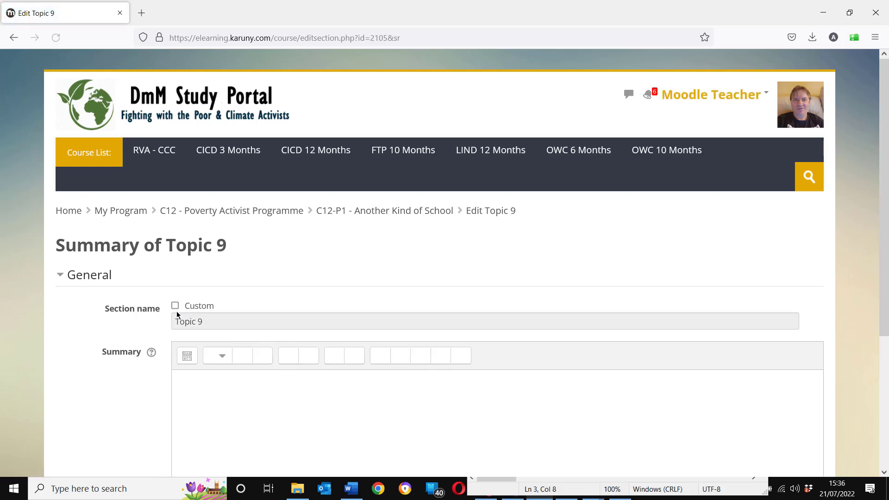
# Step: Enable a custom section name and set it to "Task: Capitalism - if not it, then what?"
pyautogui.click(175, 306)
pyautogui.click(216, 323)
pyautogui.hotkey('ctrl', 'v')
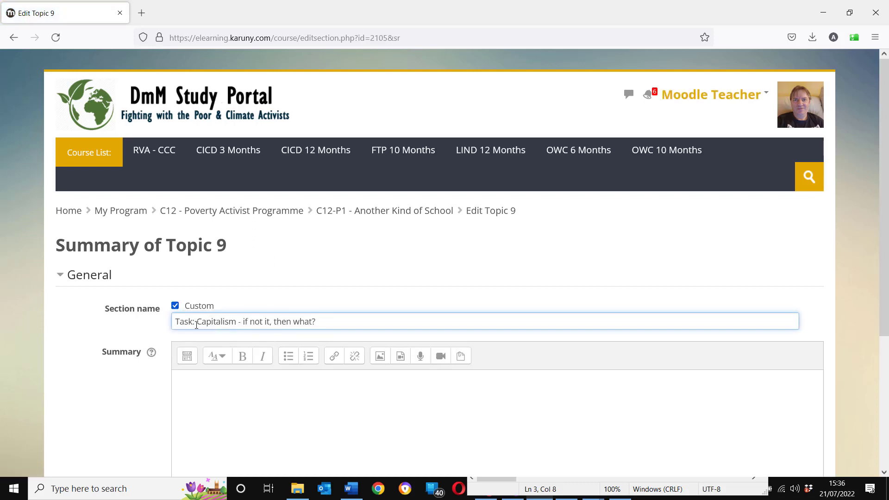
pyautogui.moveTo(197, 325); pyautogui.dragTo(168, 326)
# Step: Copy the Wording text from the task-details file in Notepad into the section summary and add the line "Time: 4 hours"
pyautogui.click(199, 390)
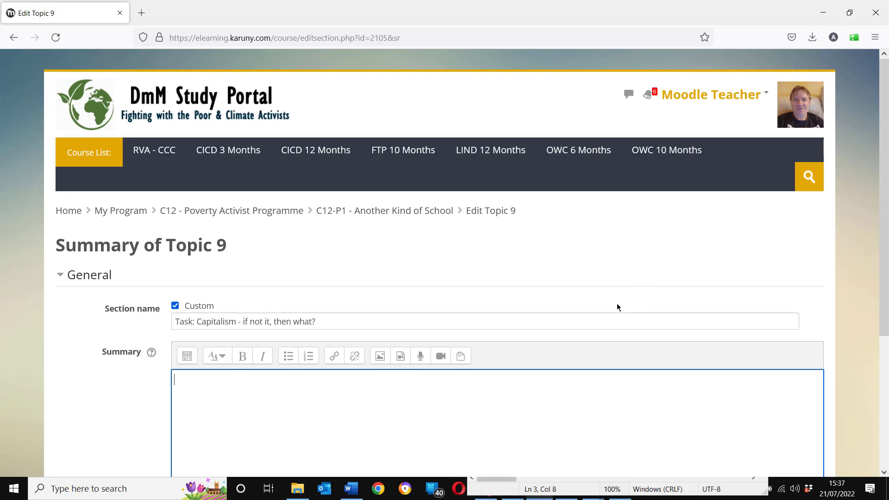
pyautogui.press('super')
pyautogui.moveTo(592, 485)
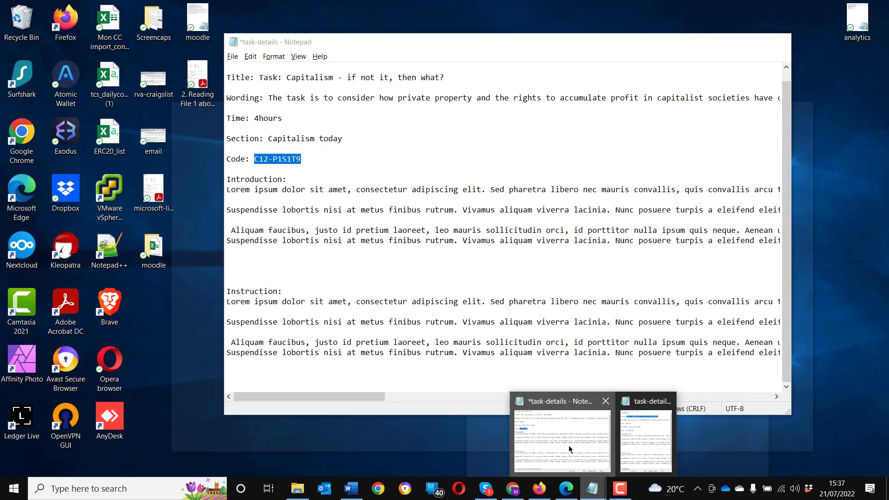
pyautogui.click(569, 445)
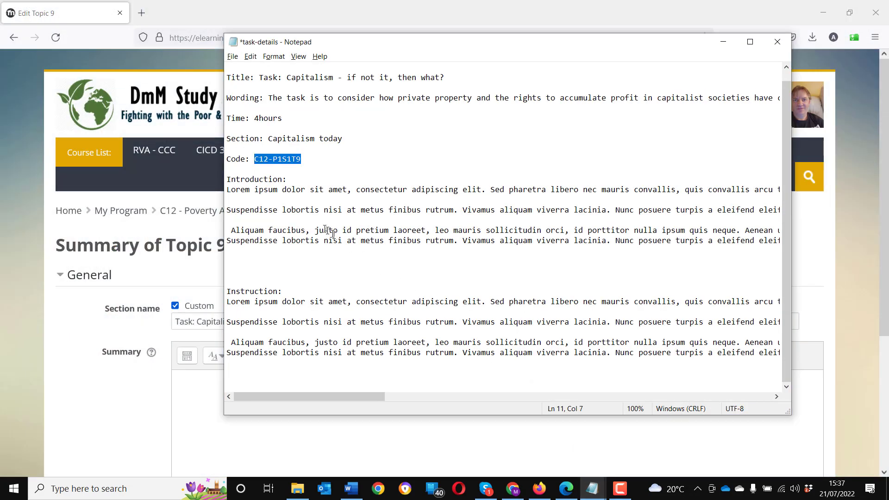
pyautogui.scroll(1, 323, 219)
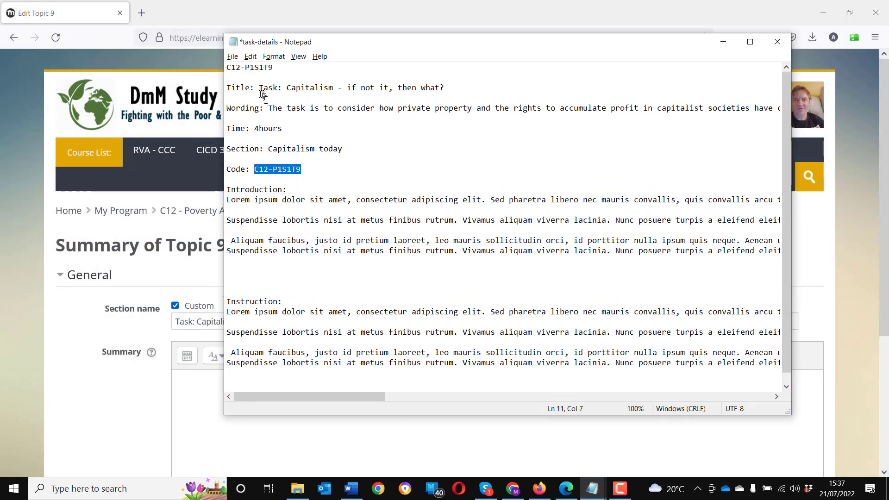
pyautogui.moveTo(267, 108); pyautogui.dragTo(797, 111)
pyautogui.hotkey('ctrl', 'c')
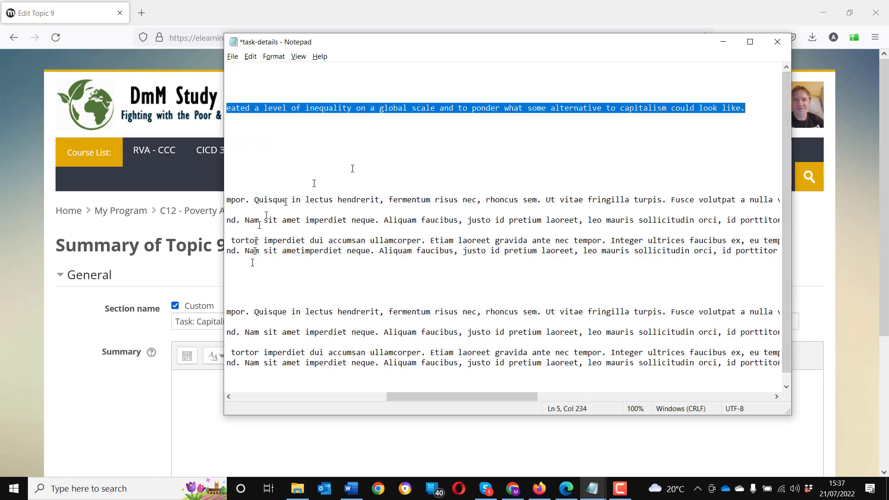
pyautogui.click(177, 388)
pyautogui.hotkey('ctrl', 'v')
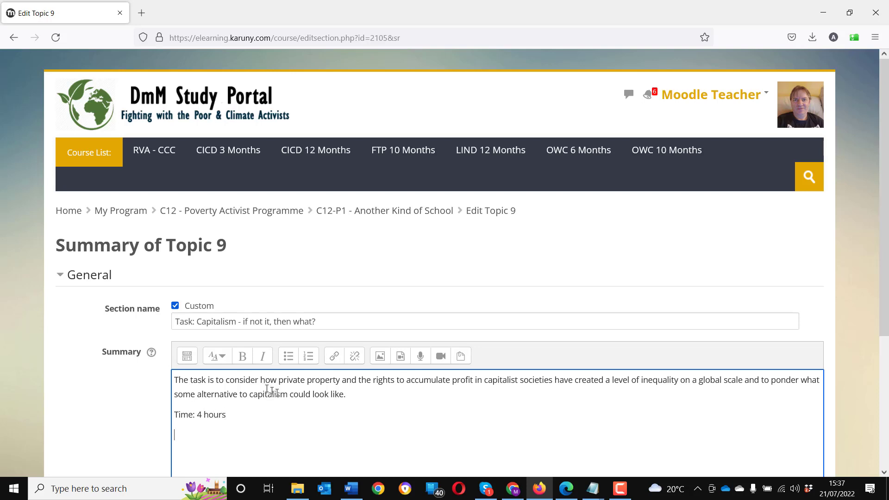
# Step: Copy the Section and Code lines together from the task-details file in Notepad into the section summary below "Time: 4 hours"
pyautogui.click(589, 494)
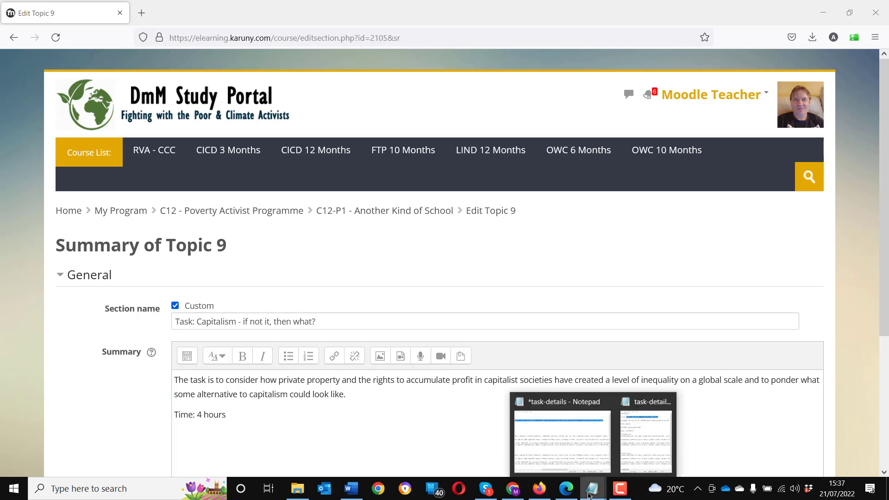
pyautogui.click(625, 445)
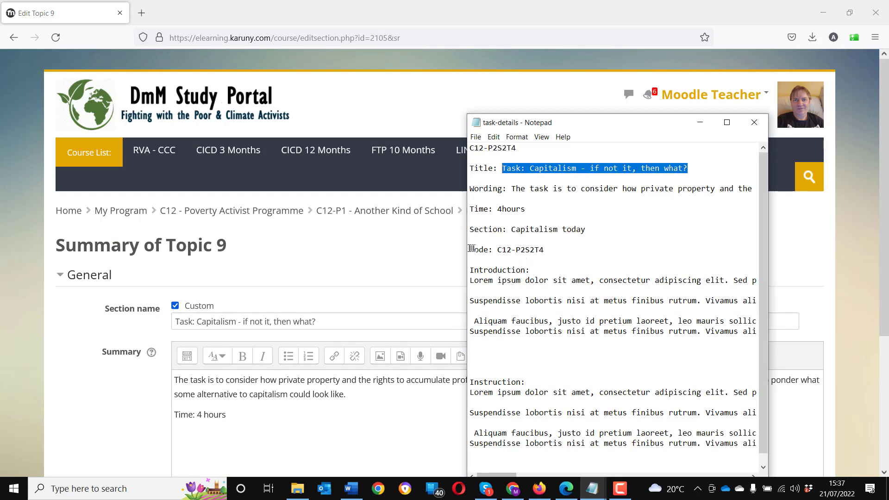
pyautogui.click(470, 249)
pyautogui.press('BackSpace')
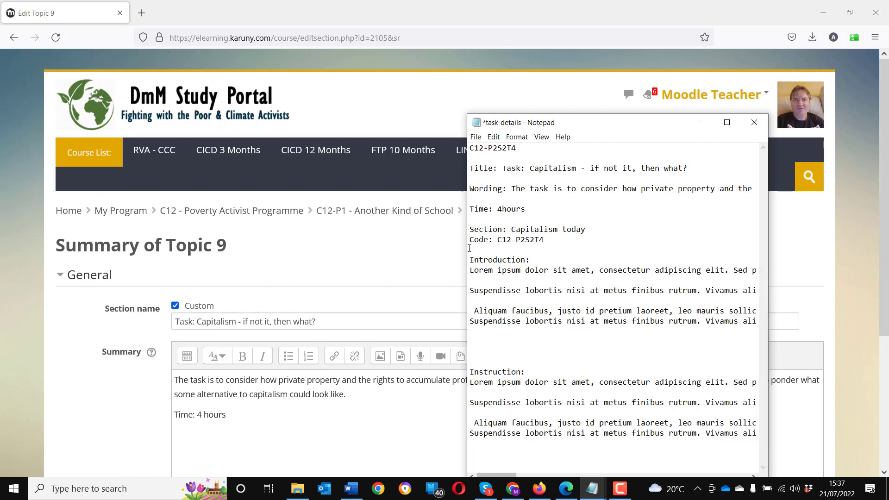
pyautogui.moveTo(551, 240); pyautogui.dragTo(473, 232)
pyautogui.hotkey('ctrl', 'c')
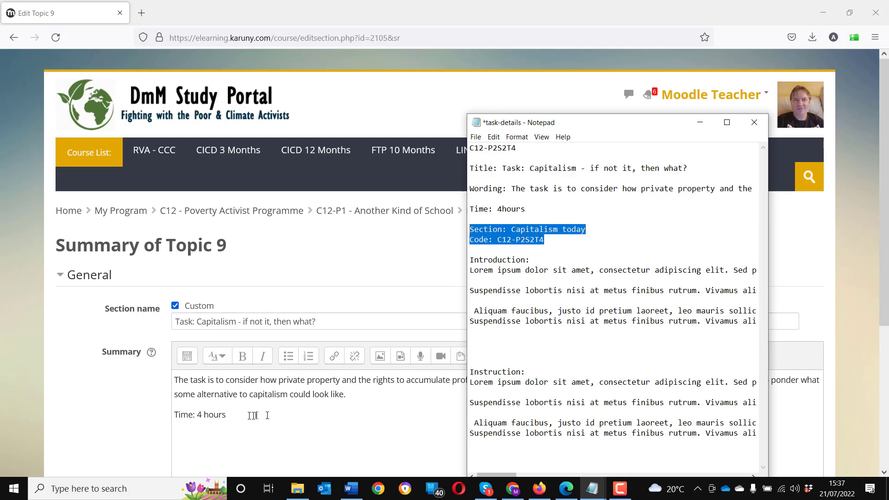
pyautogui.click(245, 413)
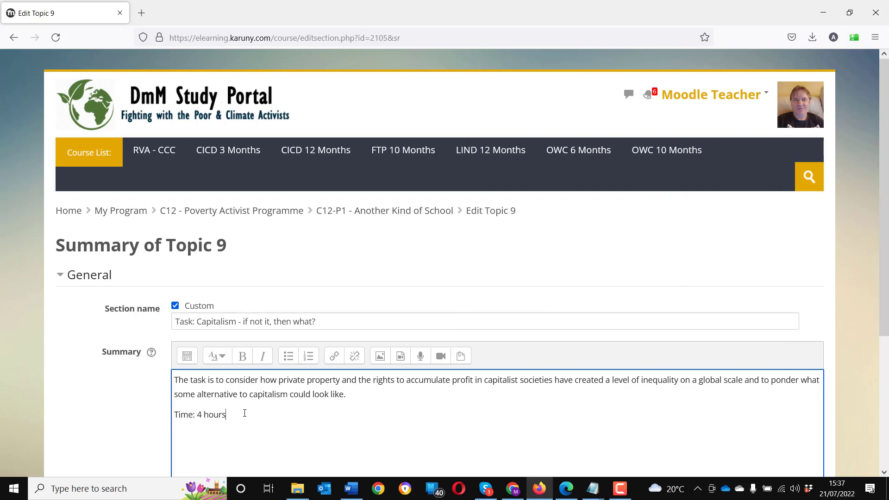
pyautogui.hotkey('ctrl', 'v')
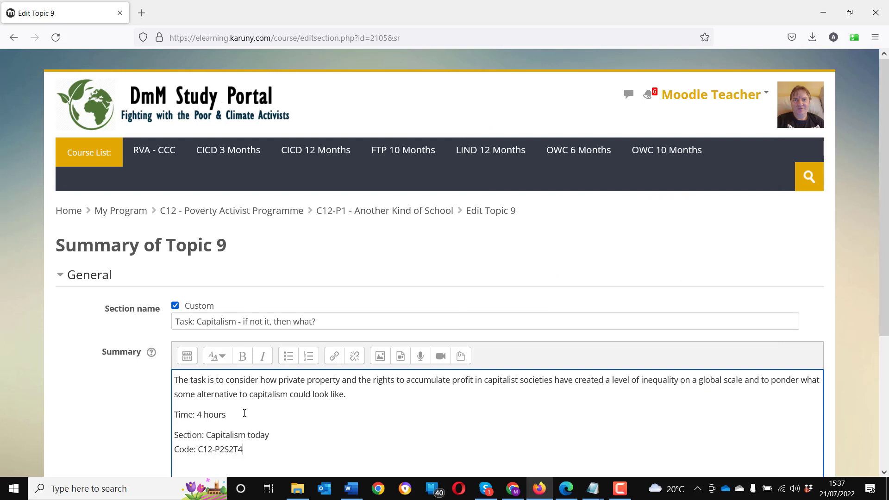
# Step: Format the Section and Code lines as pre-formatted text, change the code to C12-P1S1T9 and save the section
pyautogui.scroll(-1, 74, 355)
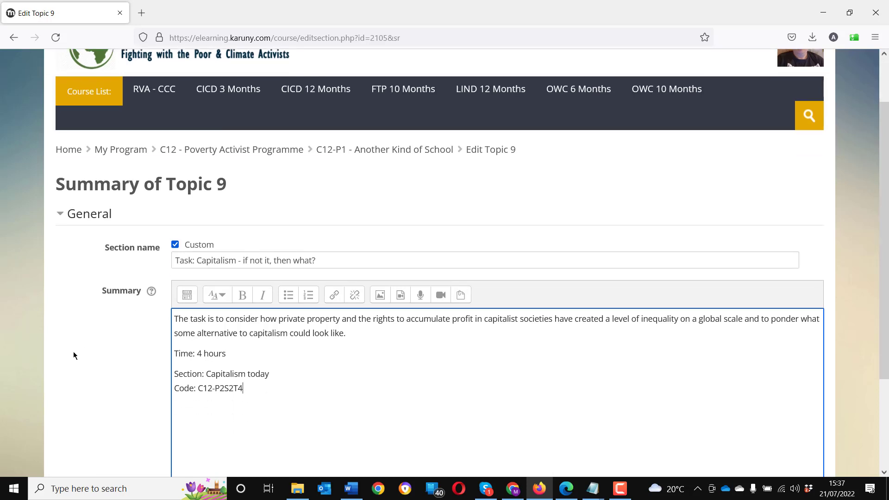
pyautogui.moveTo(255, 387); pyautogui.dragTo(172, 375)
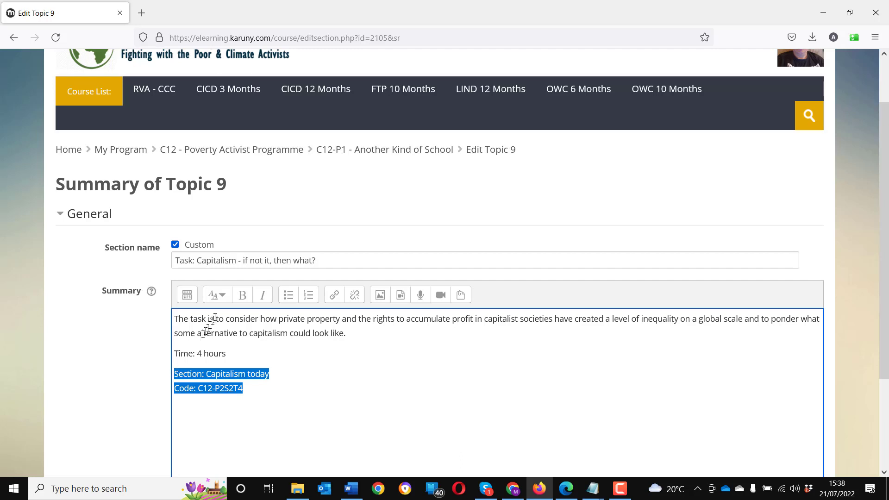
pyautogui.click(223, 301)
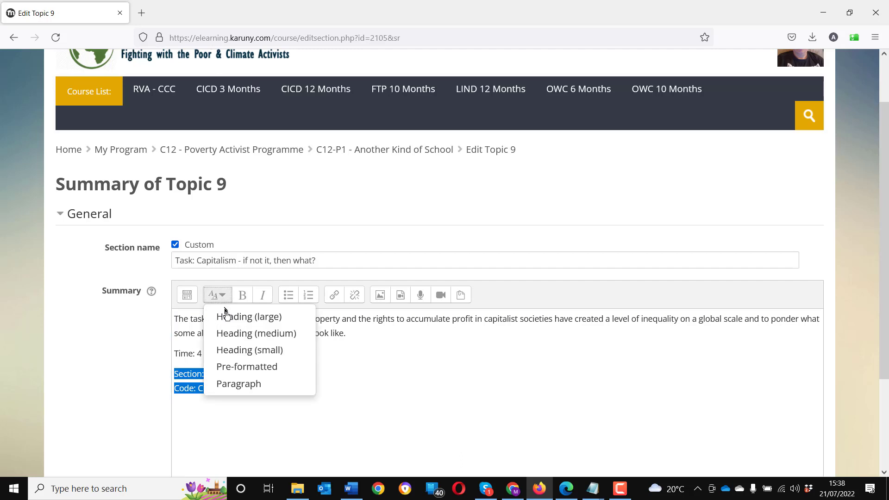
pyautogui.click(247, 368)
pyautogui.click(329, 411)
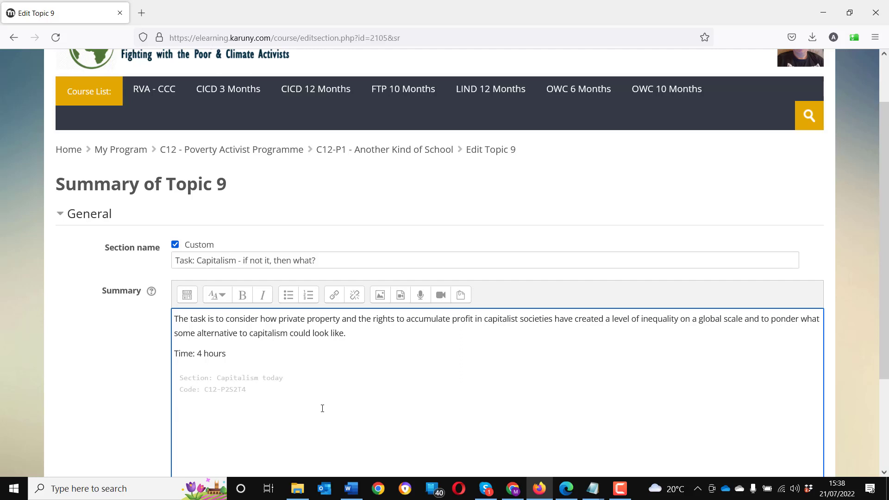
pyautogui.scroll(-3, 322, 408)
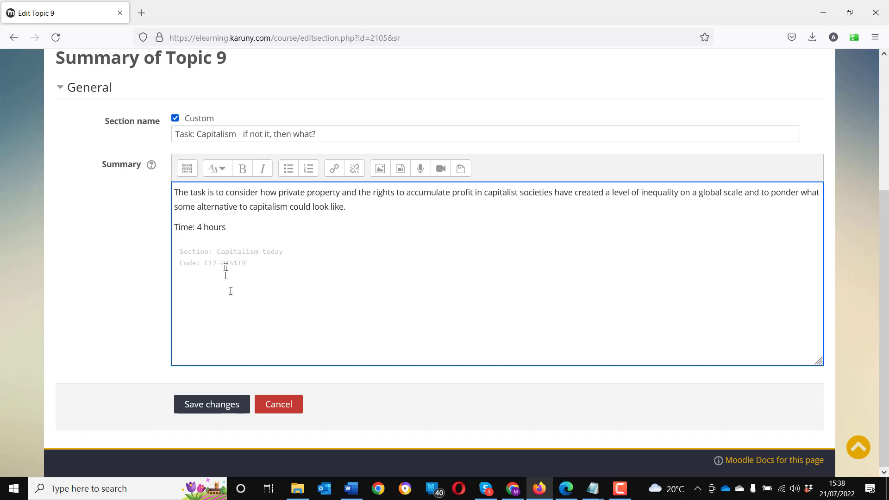
pyautogui.click(220, 405)
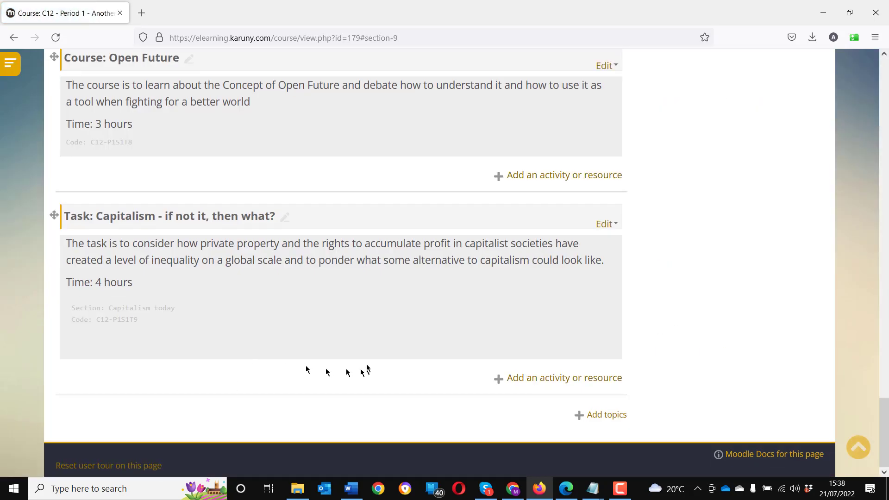
# Step: Switch to the "Steps in Making a DmM Task in Moodle" document in Word and review the title, wording and task code rules
pyautogui.scroll(2, 276, 322)
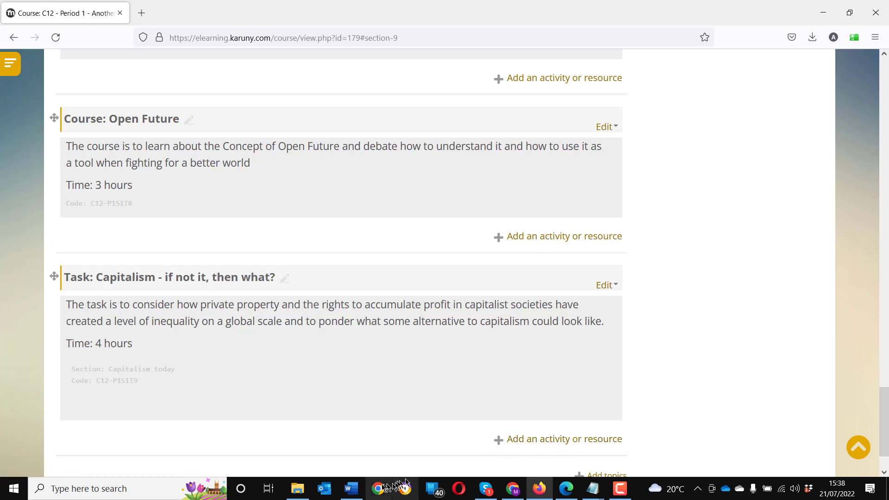
pyautogui.click(354, 491)
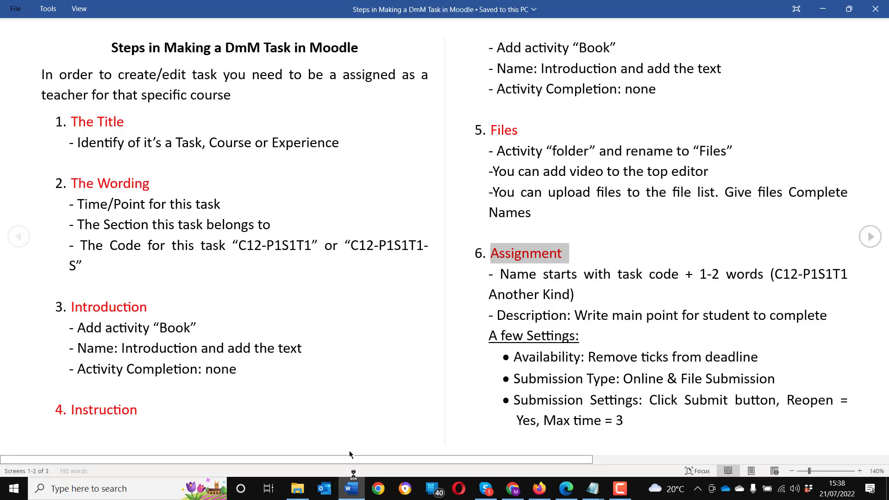
pyautogui.moveTo(124, 122); pyautogui.dragTo(72, 121)
pyautogui.moveTo(150, 184); pyautogui.dragTo(74, 186)
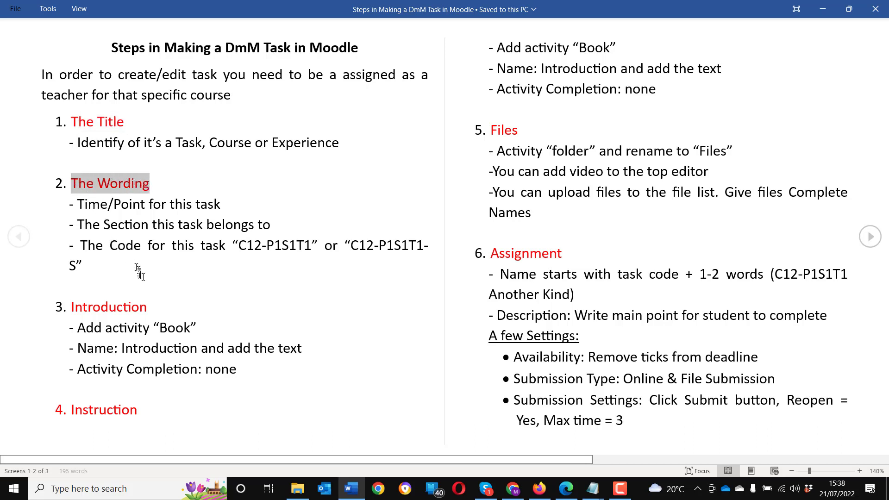
pyautogui.moveTo(106, 245); pyautogui.dragTo(405, 265)
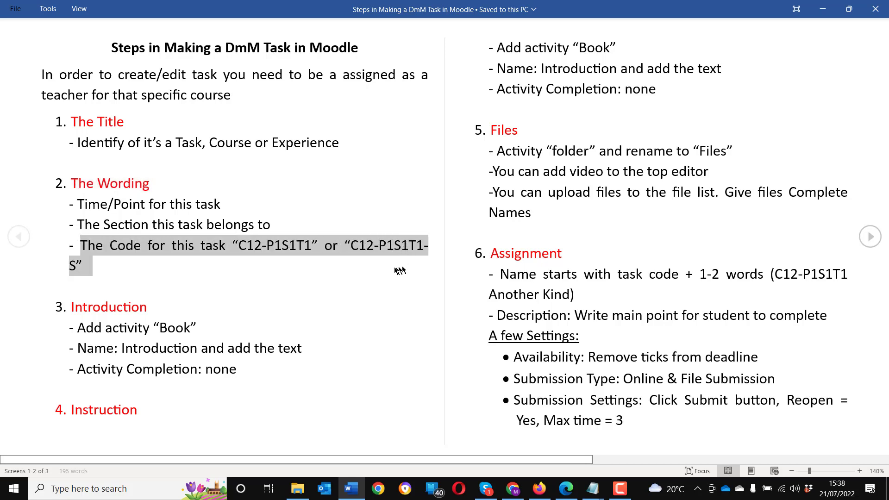
pyautogui.click(300, 245)
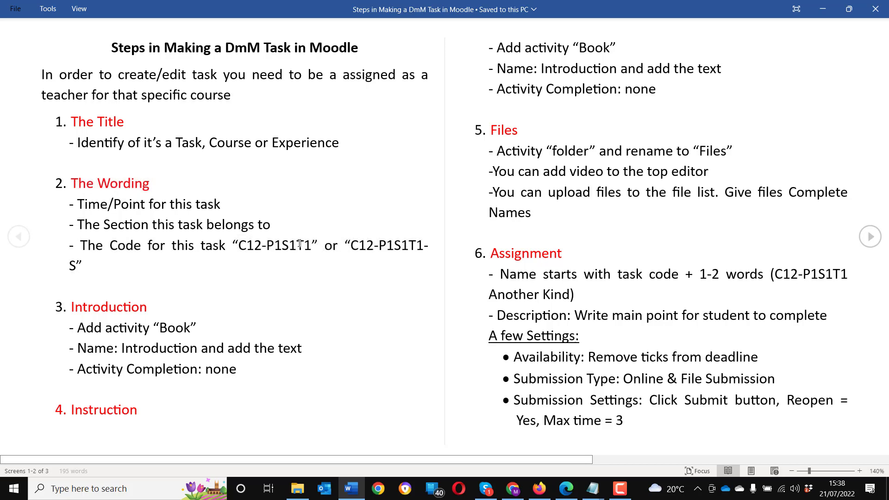
pyautogui.moveTo(300, 244); pyautogui.dragTo(308, 246)
pyautogui.moveTo(240, 247); pyautogui.dragTo(293, 249)
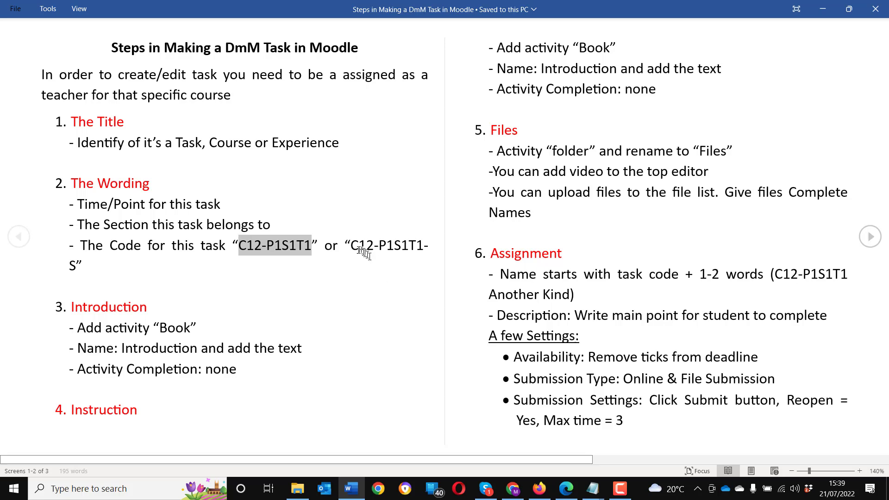
pyautogui.moveTo(351, 245); pyautogui.dragTo(406, 259)
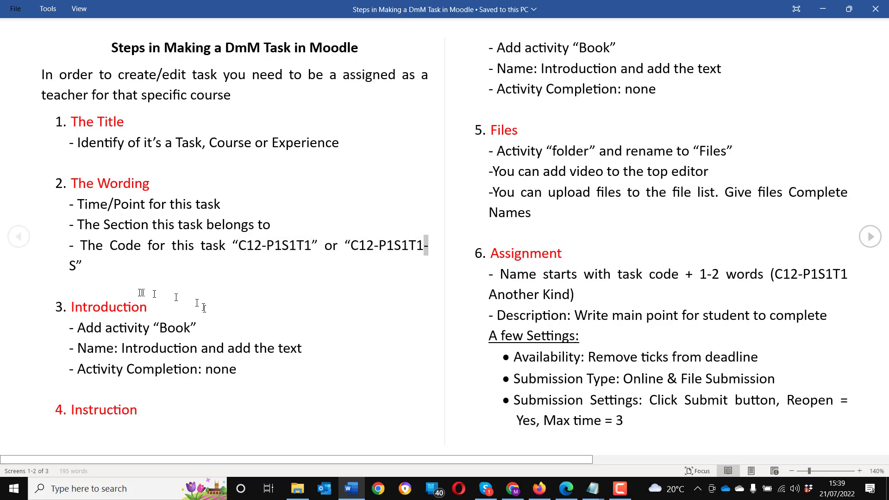
pyautogui.click(72, 264)
pyautogui.moveTo(70, 264); pyautogui.dragTo(76, 266)
pyautogui.moveTo(351, 246); pyautogui.dragTo(403, 251)
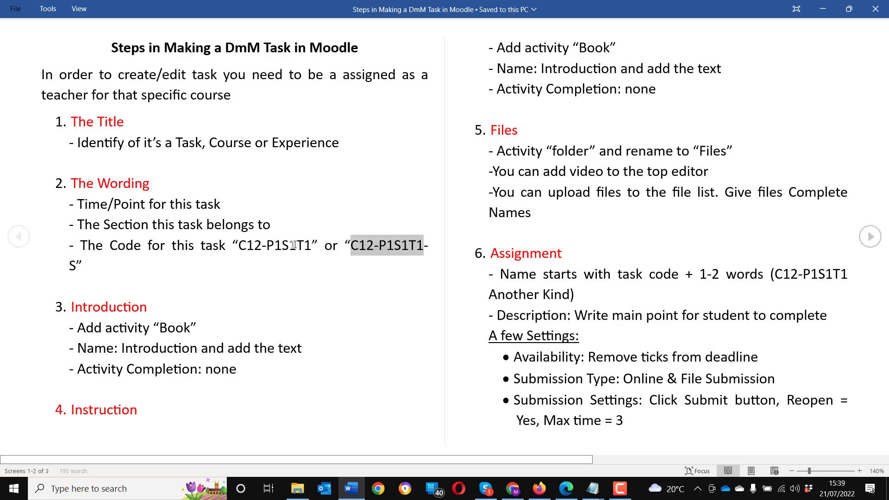
pyautogui.moveTo(297, 246); pyautogui.dragTo(309, 246)
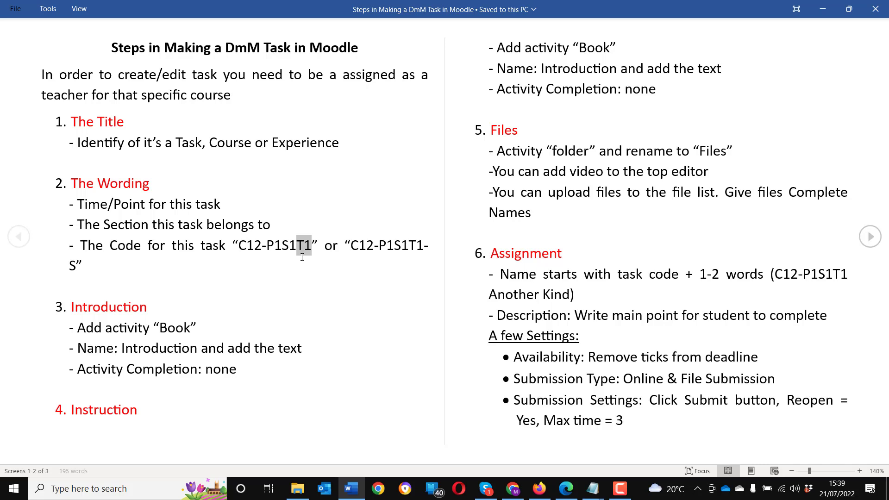
pyautogui.click(306, 258)
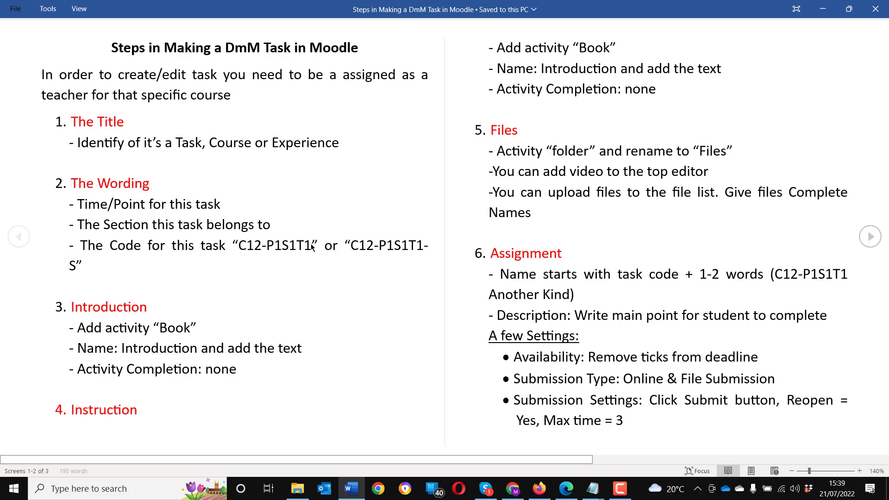
pyautogui.moveTo(354, 247); pyautogui.dragTo(72, 267)
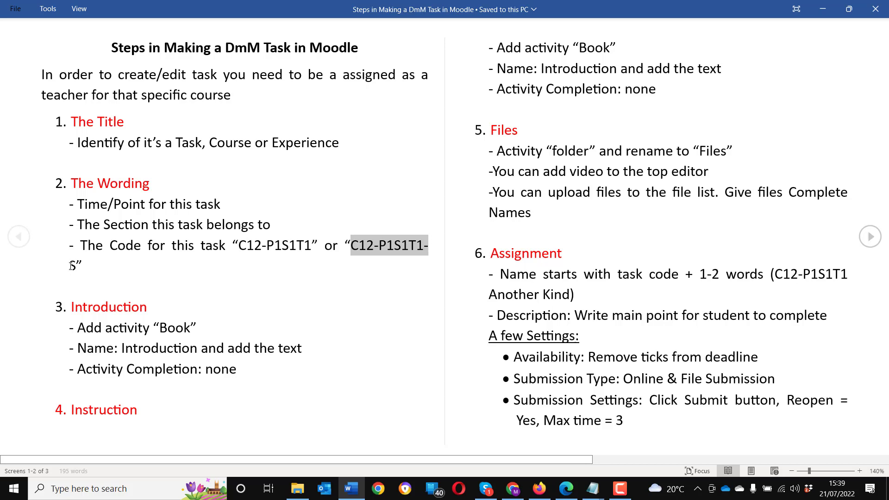
pyautogui.click(124, 261)
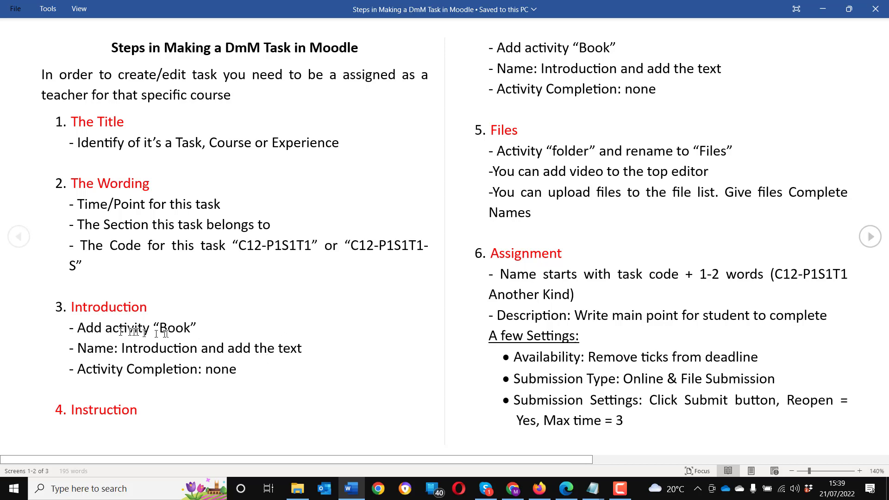
# Step: Read the Introduction instructions covering the activity type, its name and text, and activity completion
pyautogui.moveTo(78, 329); pyautogui.dragTo(207, 330)
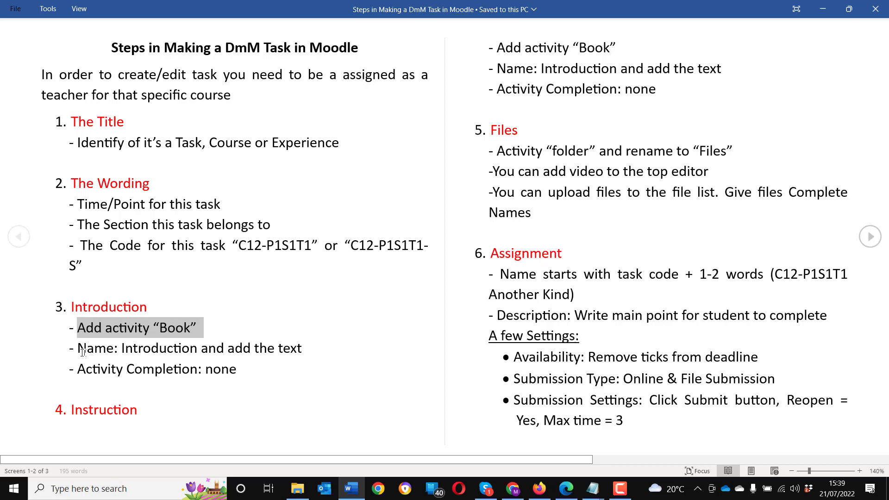
pyautogui.moveTo(79, 349); pyautogui.dragTo(304, 352)
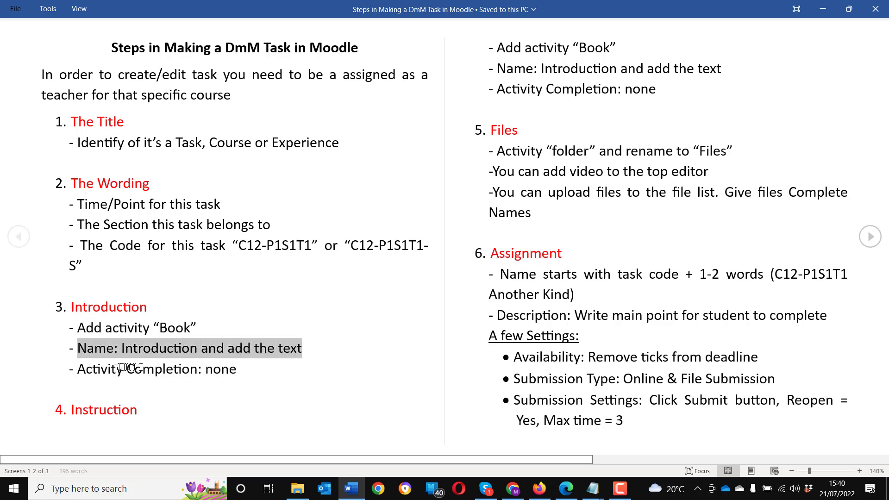
pyautogui.moveTo(80, 370); pyautogui.dragTo(233, 372)
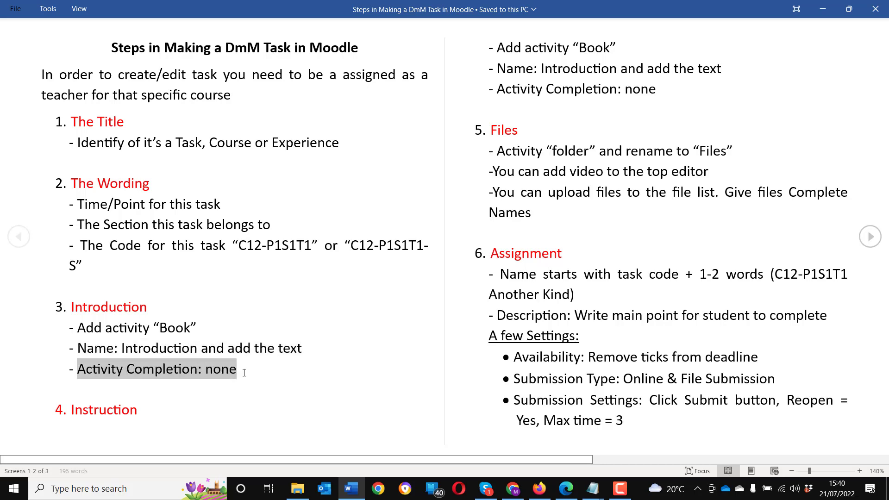
# Step: Return to the course page in Firefox and start adding a Book resource to the "Task: Capitalism - if not it, then what?" section
pyautogui.click(513, 493)
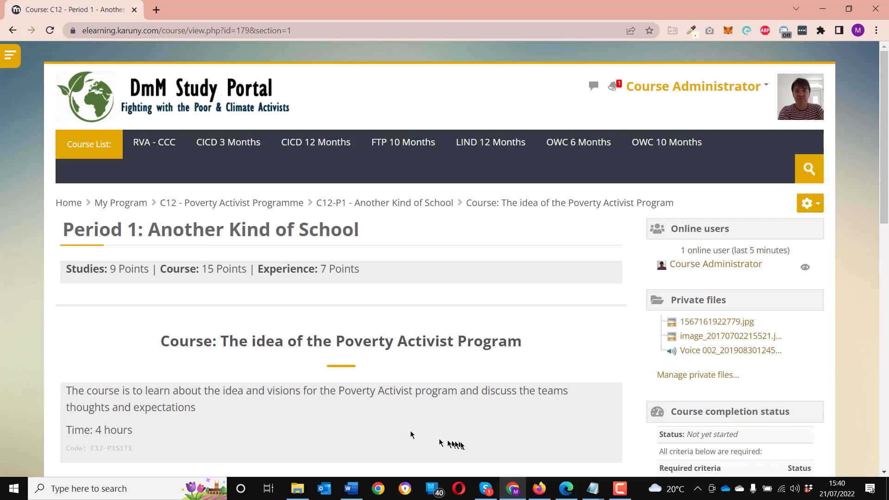
pyautogui.click(559, 494)
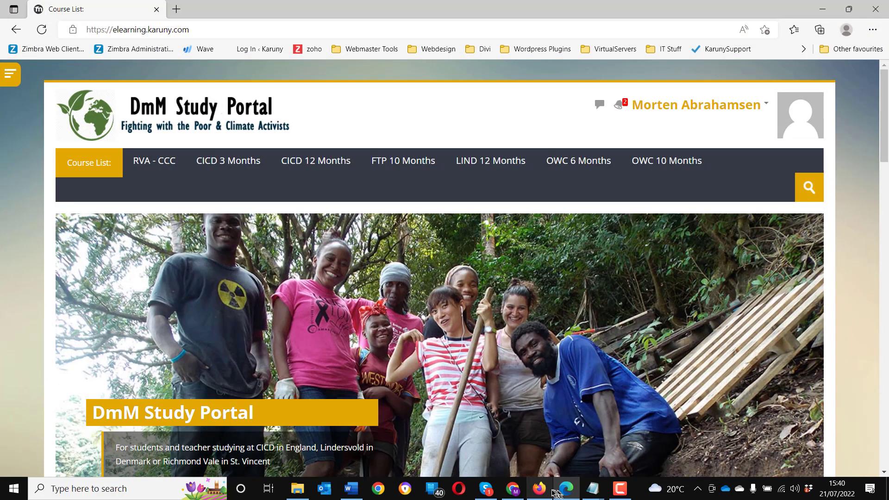
pyautogui.click(539, 490)
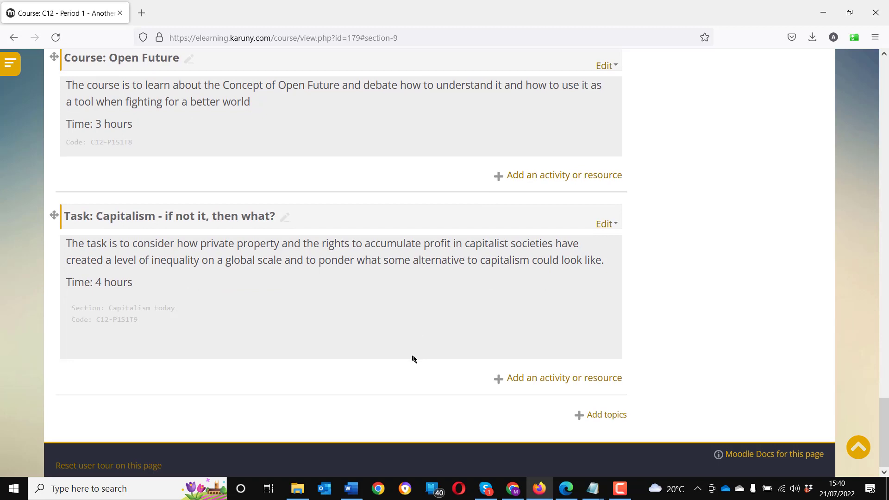
pyautogui.click(549, 381)
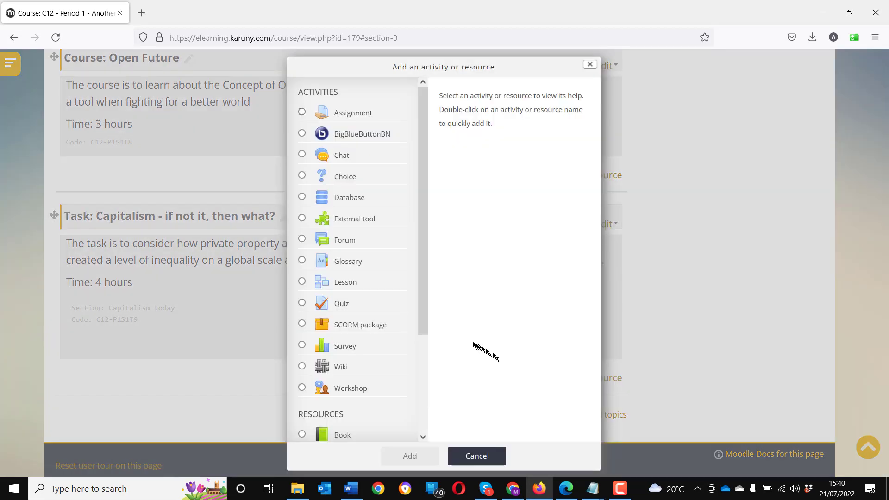
pyautogui.scroll(-3, 423, 332)
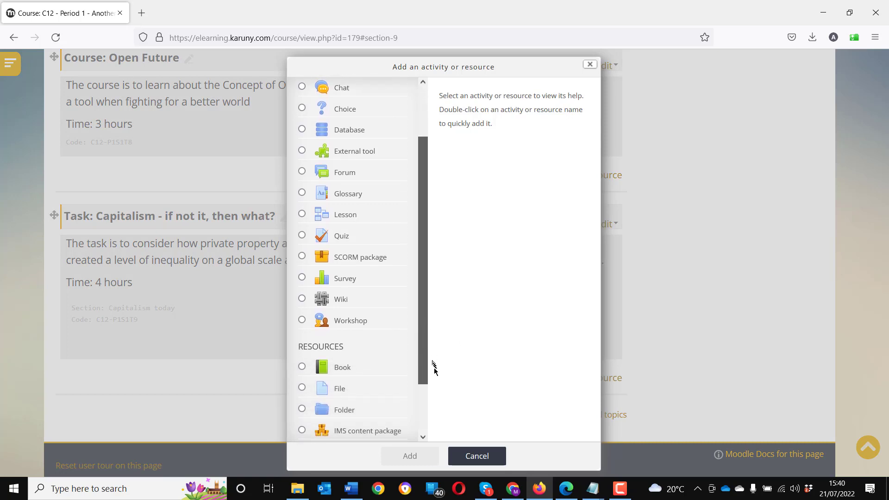
pyautogui.click(302, 363)
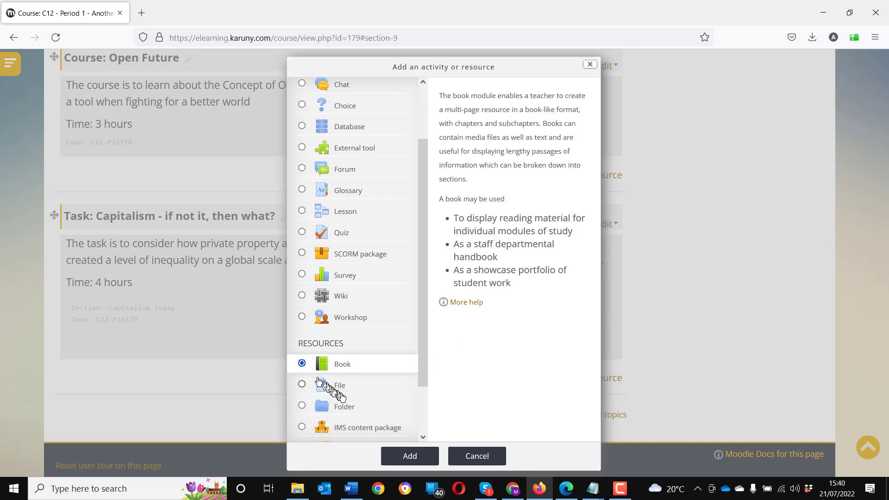
pyautogui.click(410, 457)
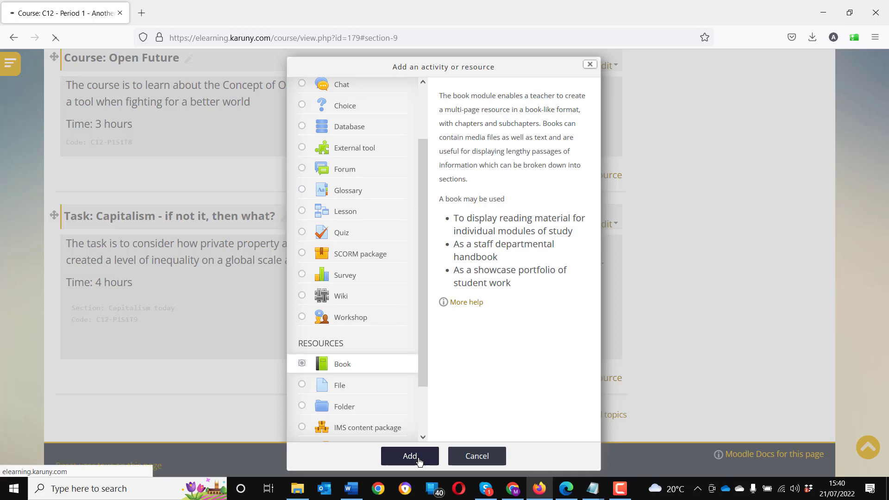
pyautogui.scroll(-3, 271, 370)
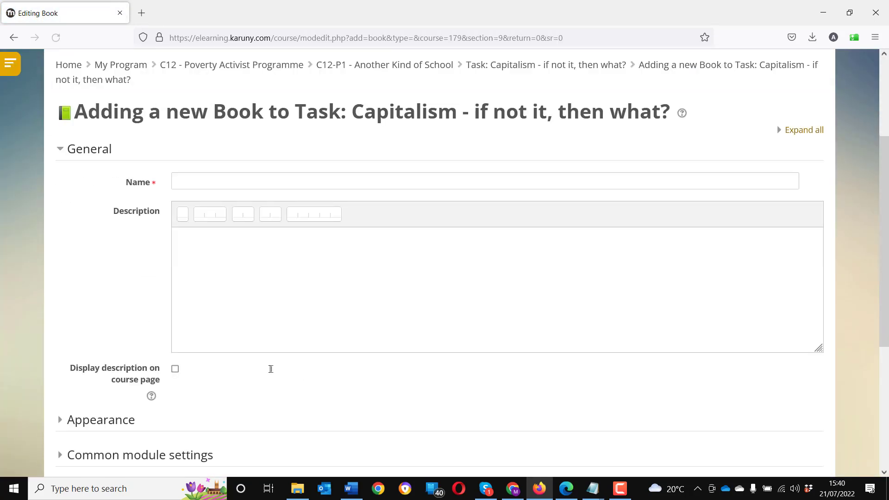
# Step: Name the new book "Introduction", copying the heading from the task-details file in Notepad
pyautogui.scroll(2, 271, 370)
pyautogui.click(203, 267)
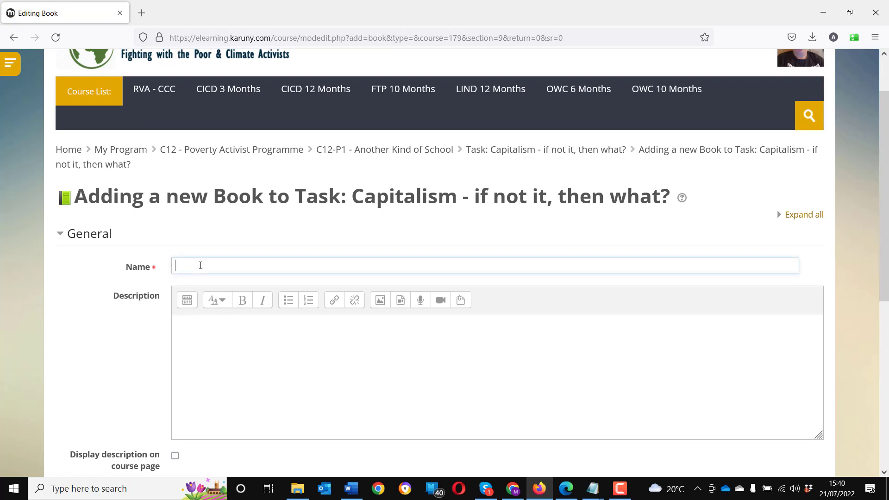
pyautogui.click(593, 489)
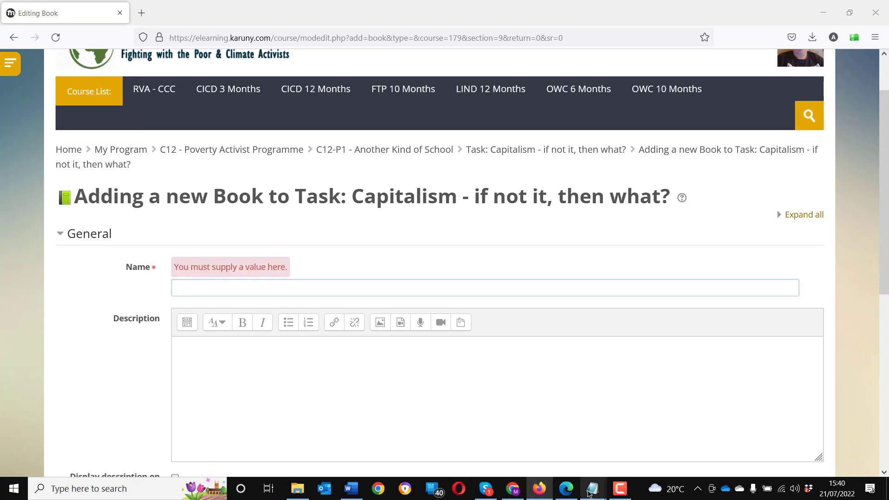
pyautogui.click(637, 438)
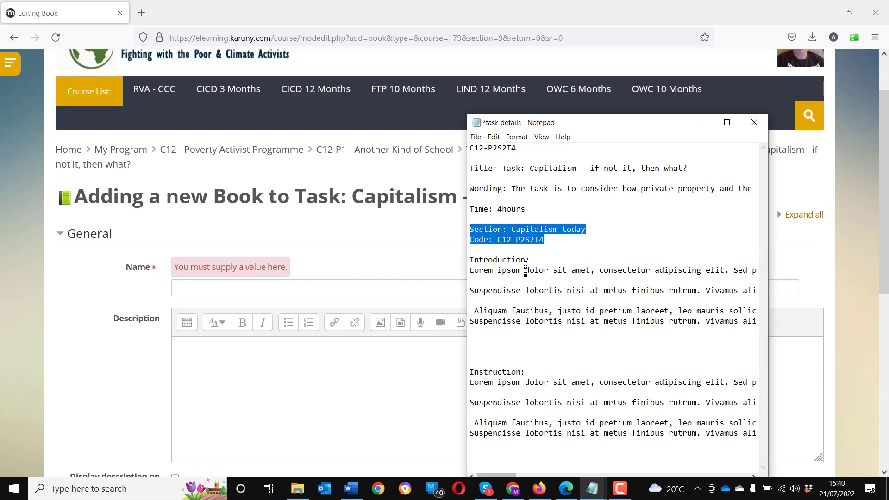
pyautogui.moveTo(527, 260); pyautogui.dragTo(466, 258)
pyautogui.hotkey('ctrl', 'c')
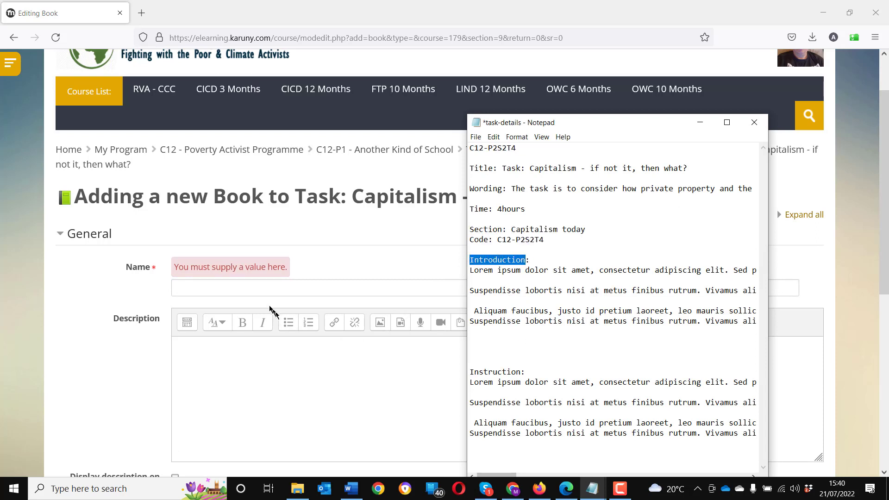
pyautogui.click(256, 290)
pyautogui.hotkey('ctrl', 'v')
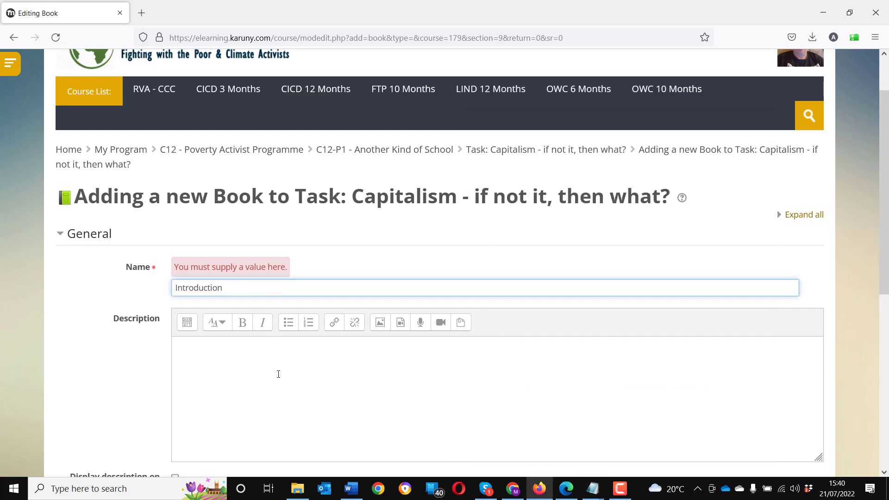
# Step: Copy the paragraphs under Introduction in the task-details file into the book's Description
pyautogui.click(278, 373)
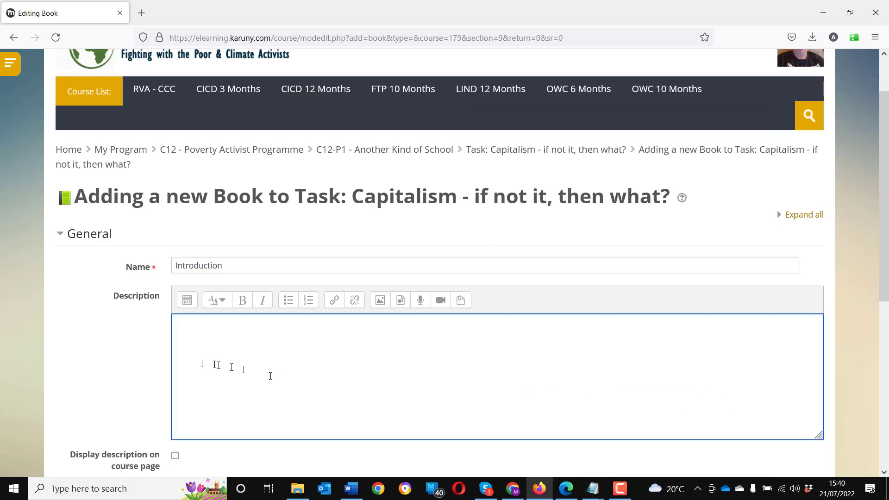
pyautogui.hotkey('alt', 'Tab')
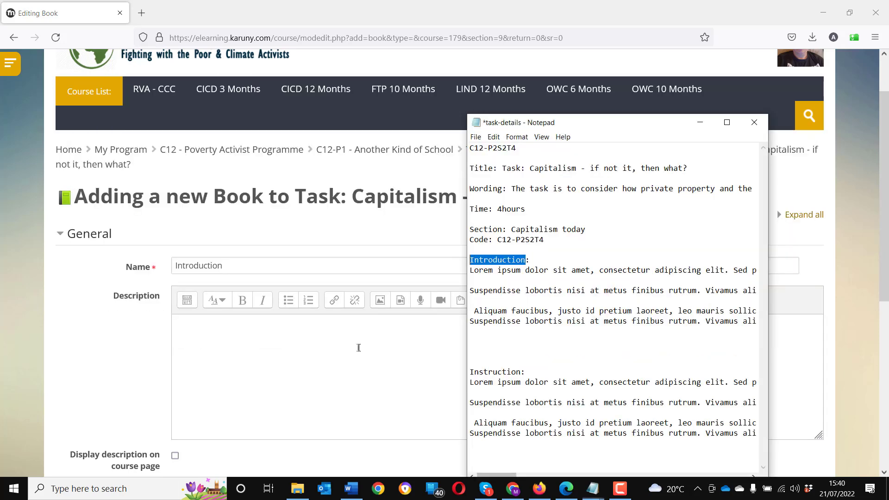
pyautogui.moveTo(471, 274); pyautogui.dragTo(494, 333)
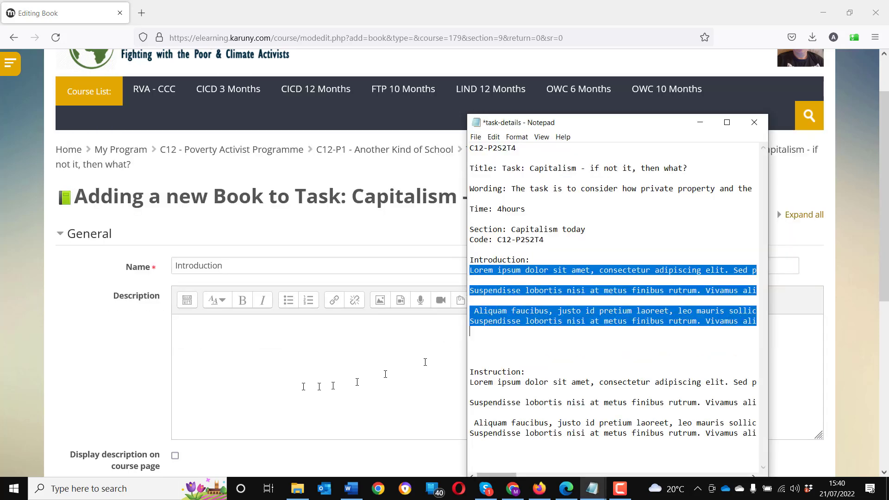
pyautogui.hotkey('ctrl', 'c')
pyautogui.click(198, 339)
pyautogui.hotkey('ctrl', 'v')
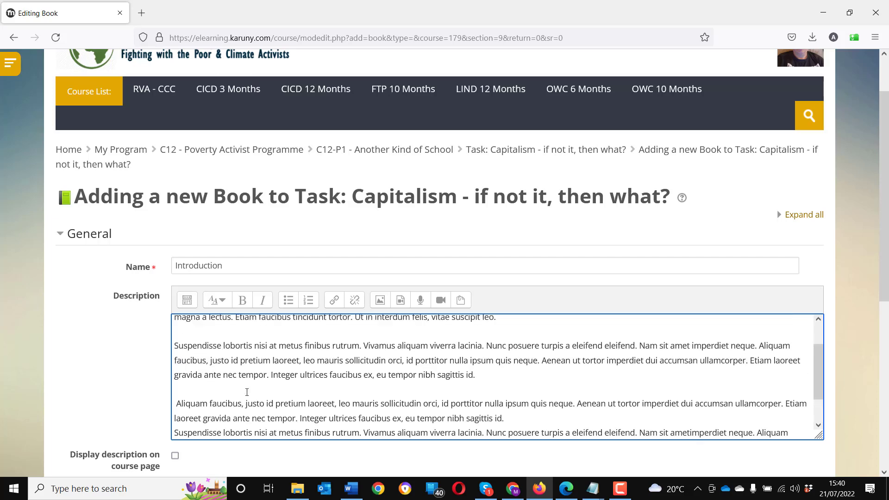
# Step: Turn the paragraph starting "Aliquam faucibus" into a numbered list, with the second item beginning at "accumsan ullamcorper"
pyautogui.scroll(2, 246, 392)
pyautogui.scroll(-3, 247, 392)
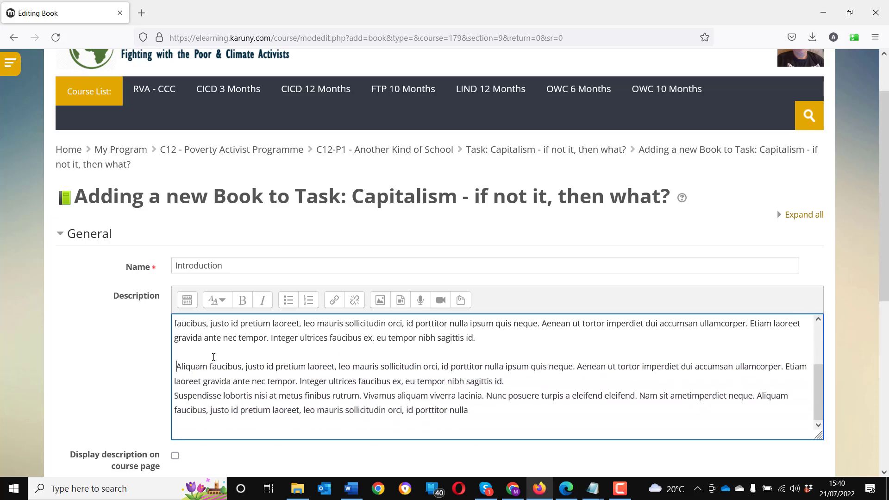
pyautogui.scroll(3, 320, 396)
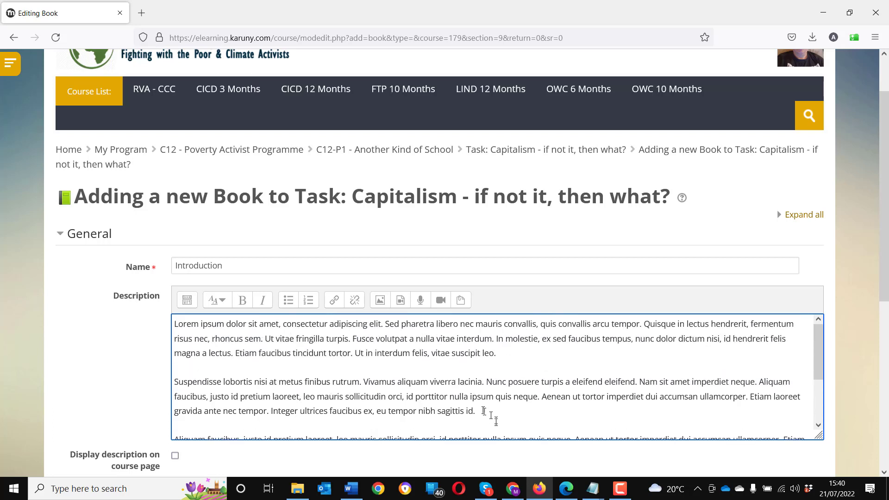
pyautogui.press('Return')
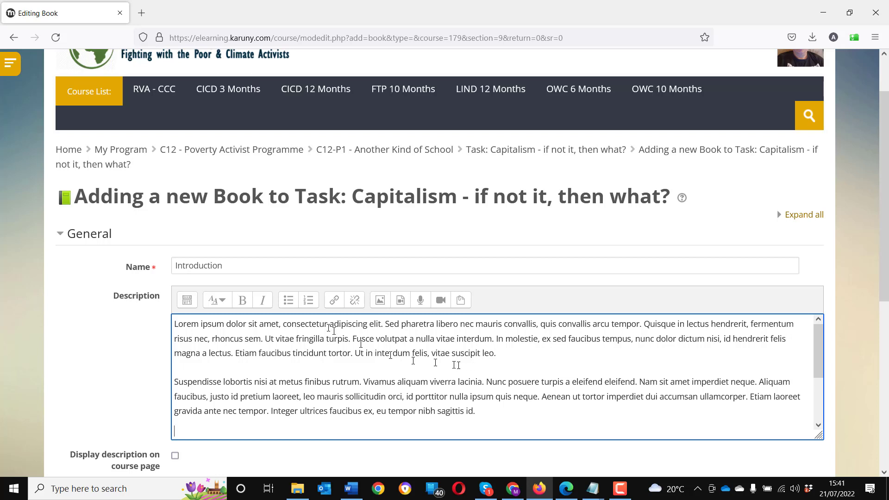
pyautogui.click(310, 302)
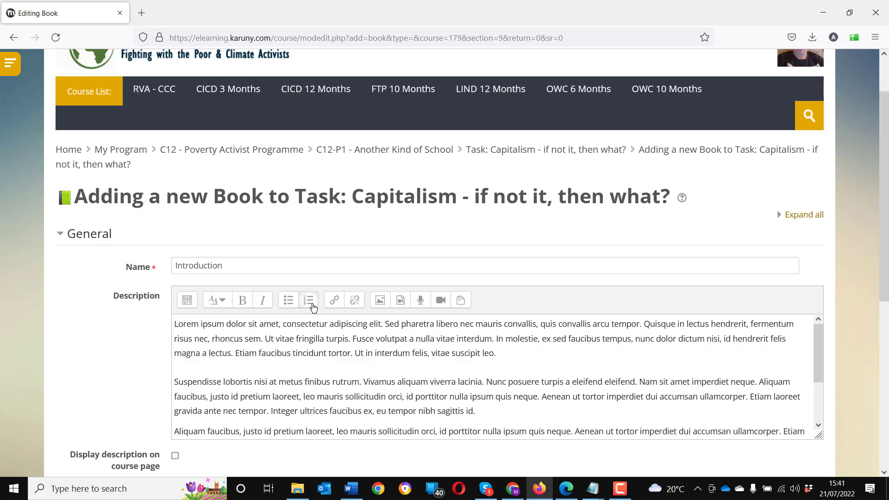
pyautogui.click(312, 306)
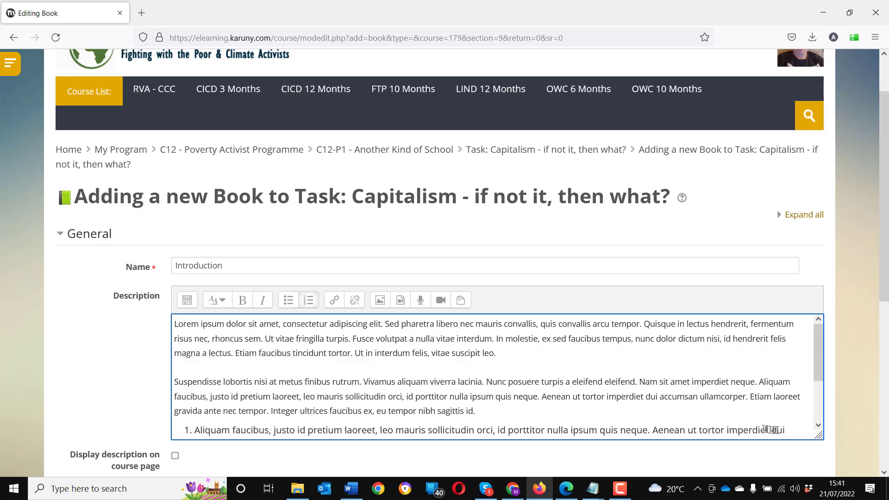
pyautogui.click(804, 430)
pyautogui.press('Return')
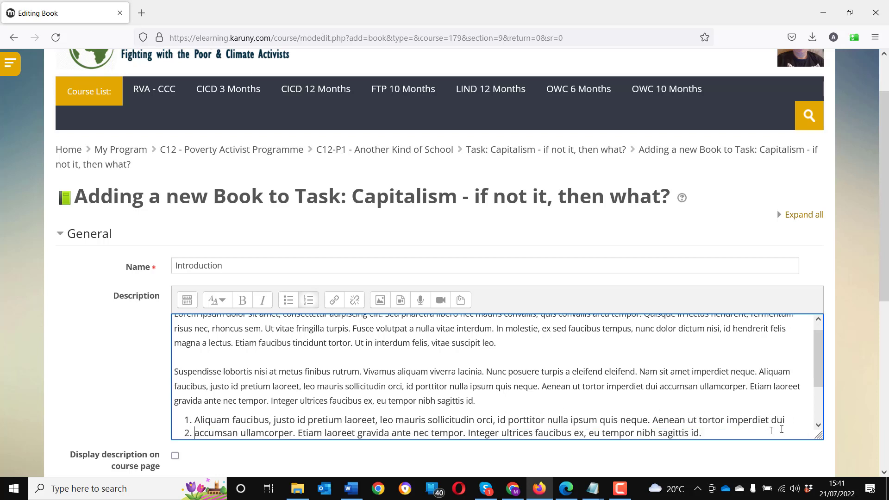
# Step: Make the ending of the last description paragraph bold, from "et, leo mauris" through "id porttitor nulla"
pyautogui.scroll(-2, 760, 426)
pyautogui.moveTo(520, 406); pyautogui.dragTo(292, 408)
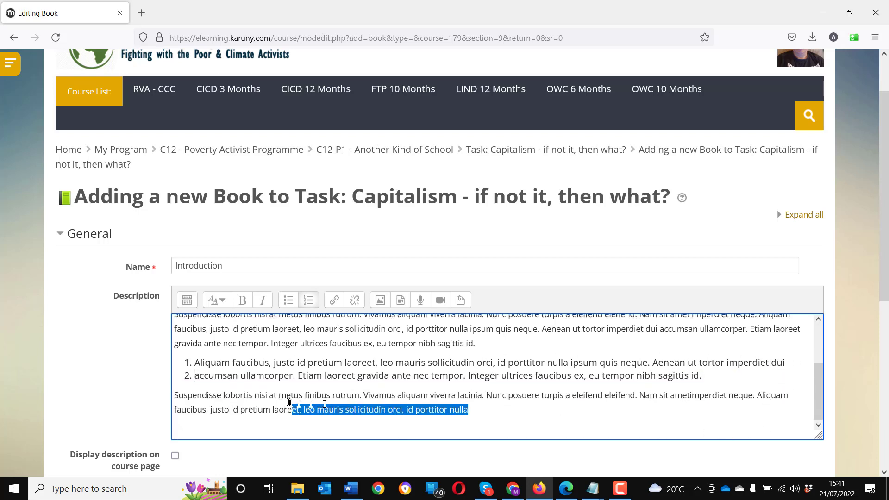
pyautogui.click(242, 301)
pyautogui.click(438, 377)
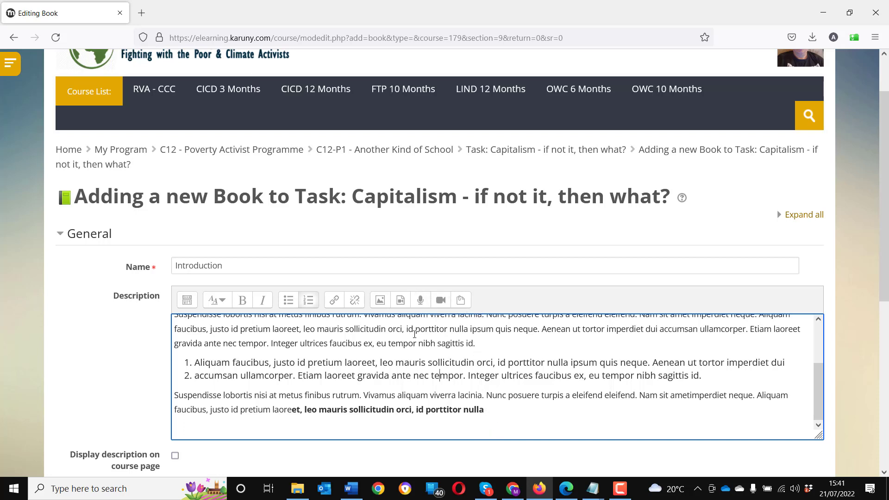
# Step: Set the book's completion tracking to "Do not indicate activity completion", then save and return to the course
pyautogui.scroll(-2, 91, 356)
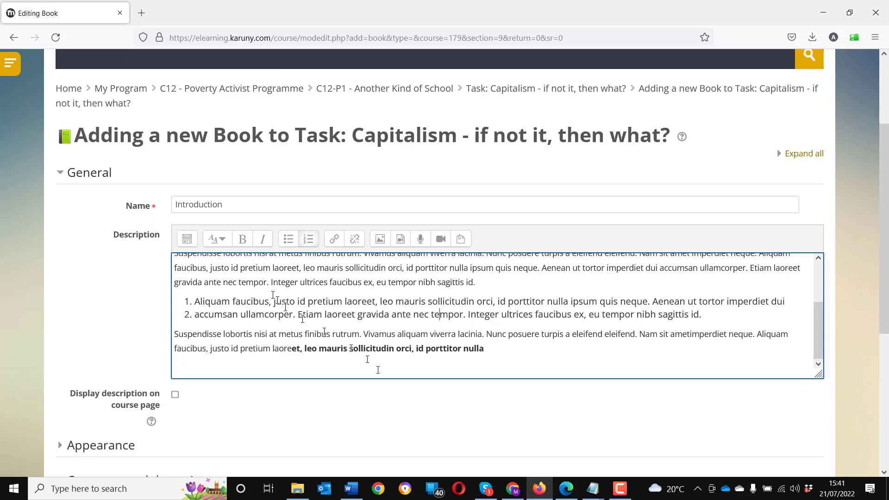
pyautogui.scroll(-2, 401, 423)
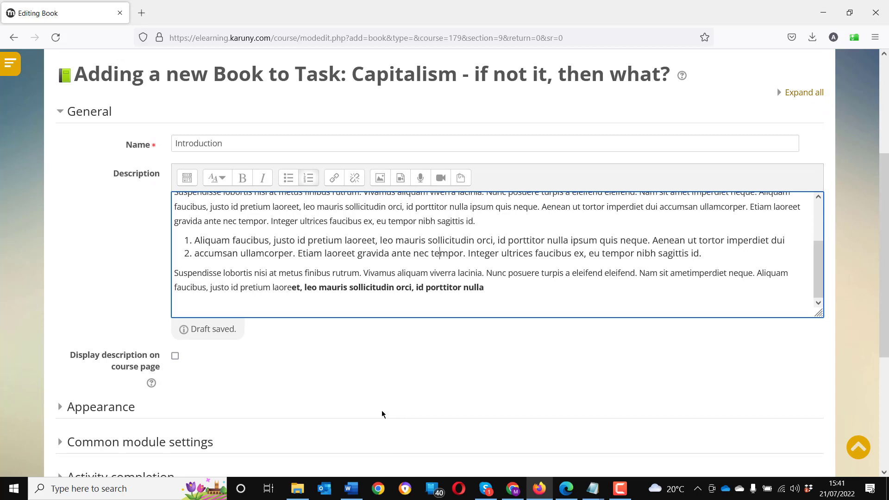
pyautogui.scroll(2, 382, 413)
pyautogui.scroll(-4, 380, 413)
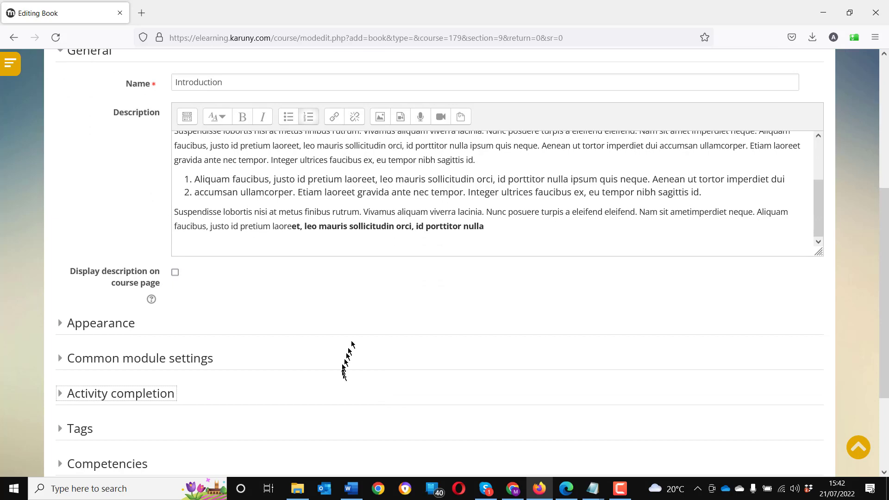
pyautogui.scroll(4, 352, 363)
pyautogui.scroll(-6, 314, 351)
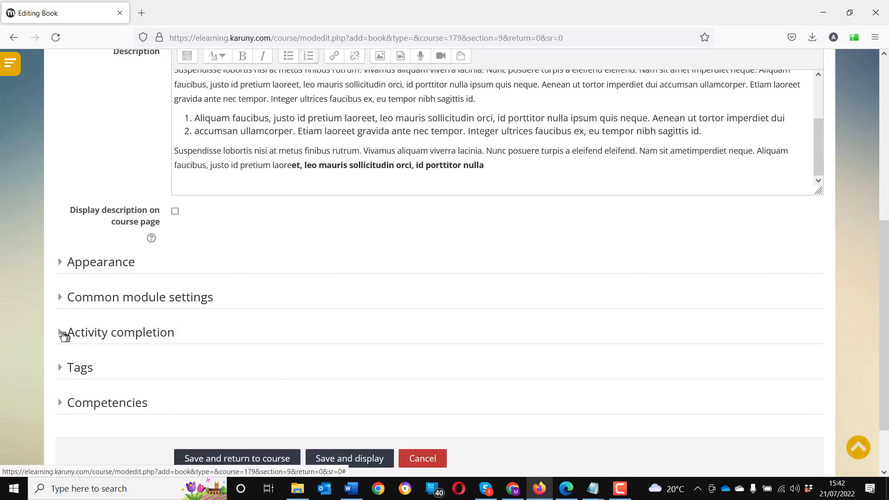
pyautogui.click(61, 333)
pyautogui.click(188, 369)
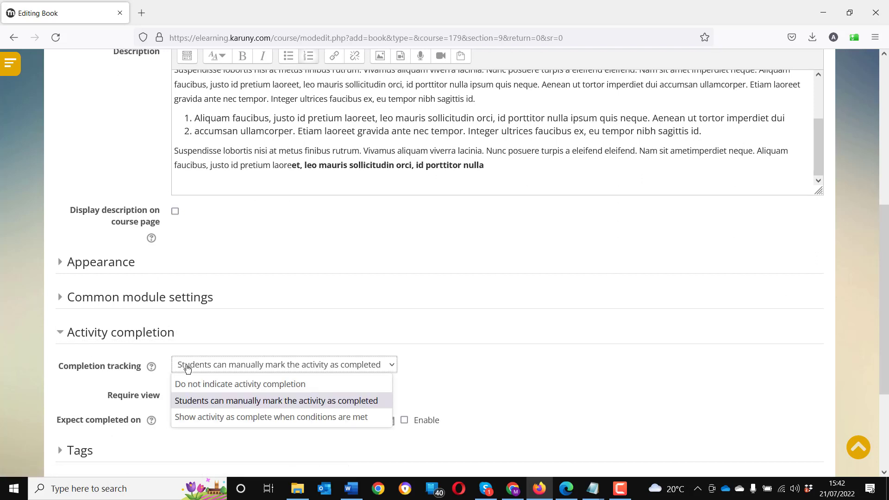
pyautogui.click(271, 386)
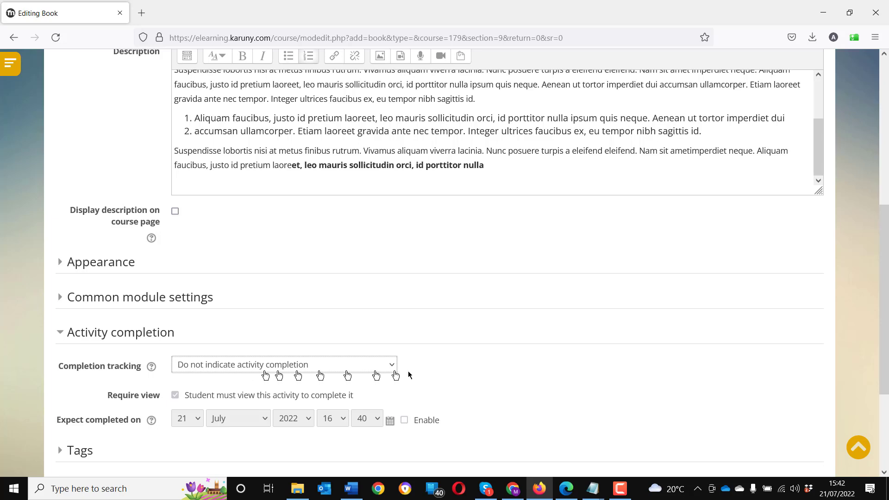
pyautogui.scroll(-3, 458, 387)
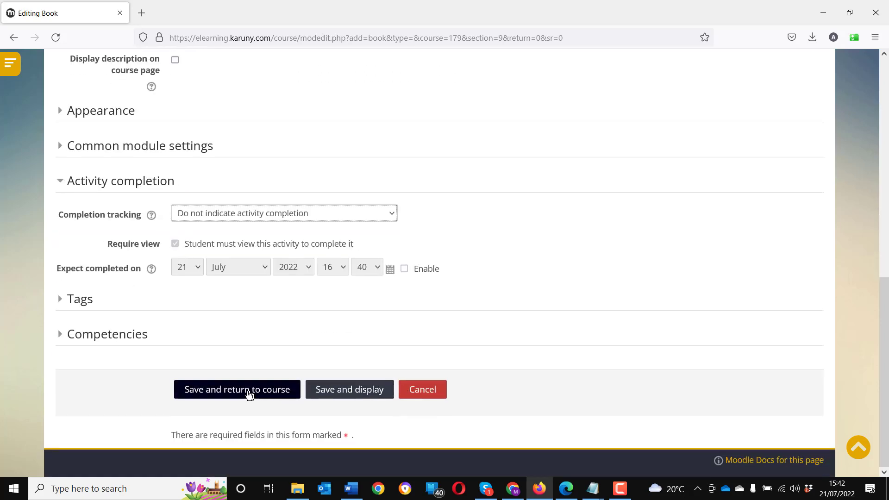
pyautogui.click(249, 393)
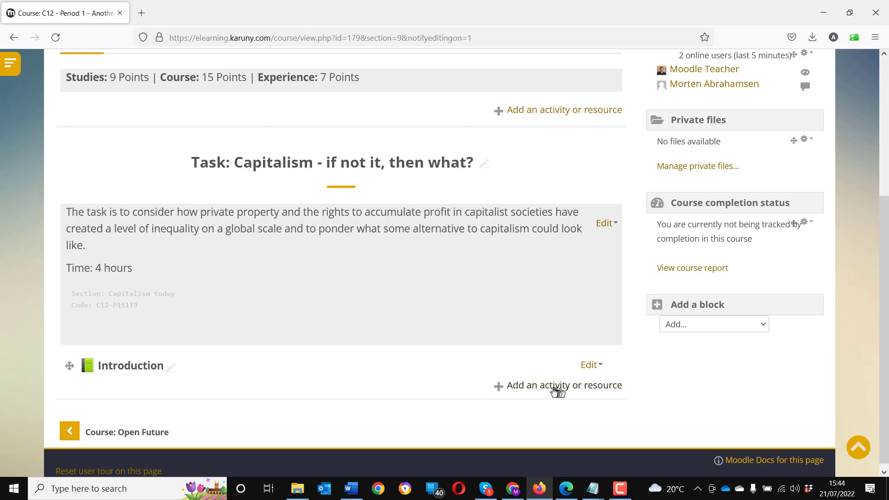
# Step: Edit the Introduction book's settings to display its description on the course page, then save and return to the course
pyautogui.click(590, 366)
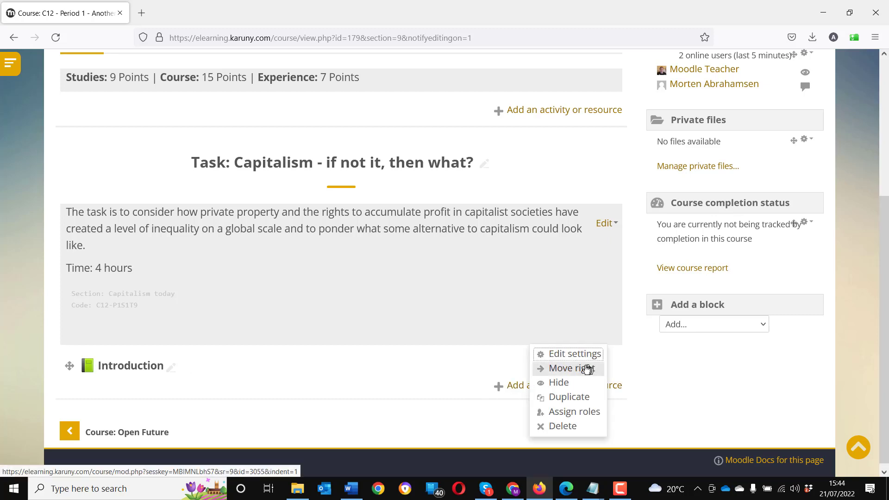
pyautogui.click(571, 355)
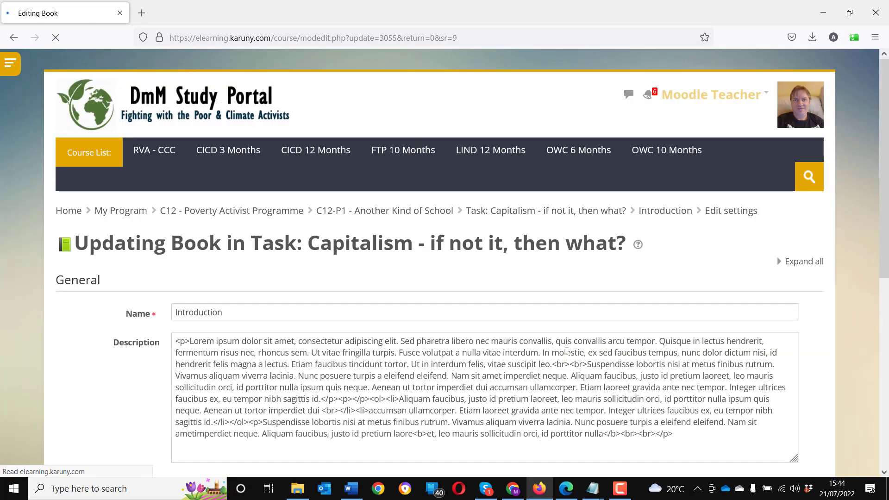
pyautogui.scroll(-3, 95, 367)
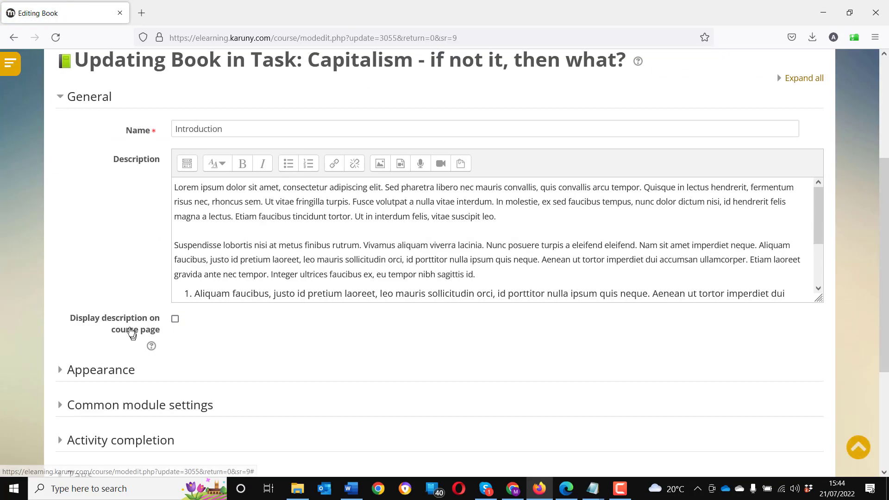
pyautogui.click(176, 320)
pyautogui.scroll(-4, 179, 394)
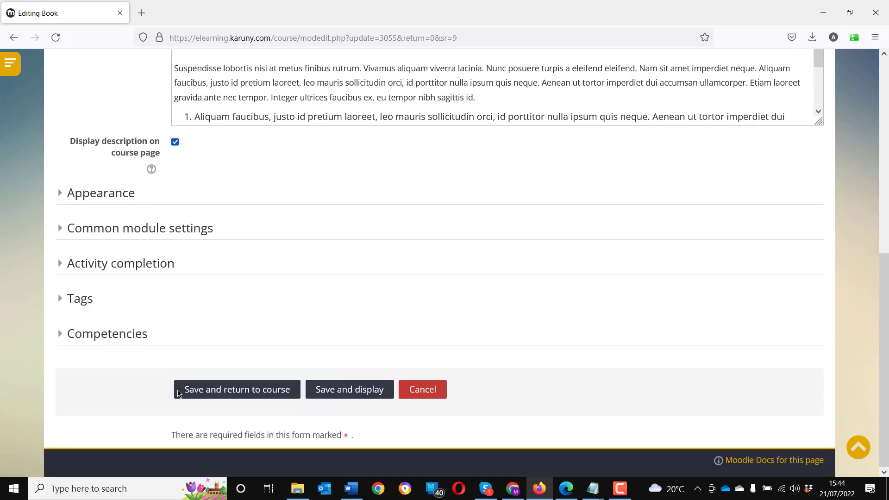
pyautogui.click(204, 397)
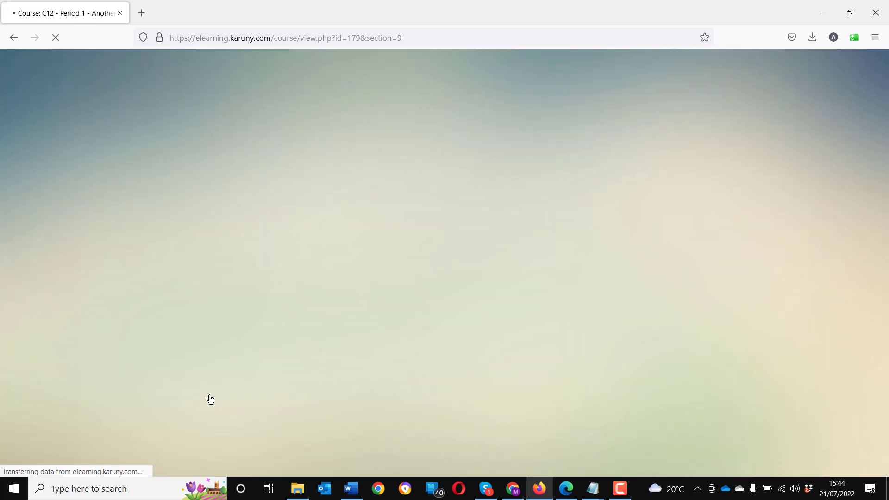
# Step: Start adding another Book resource to the section "Task: Capitalism - if not it, then what?"
pyautogui.scroll(-4, 210, 399)
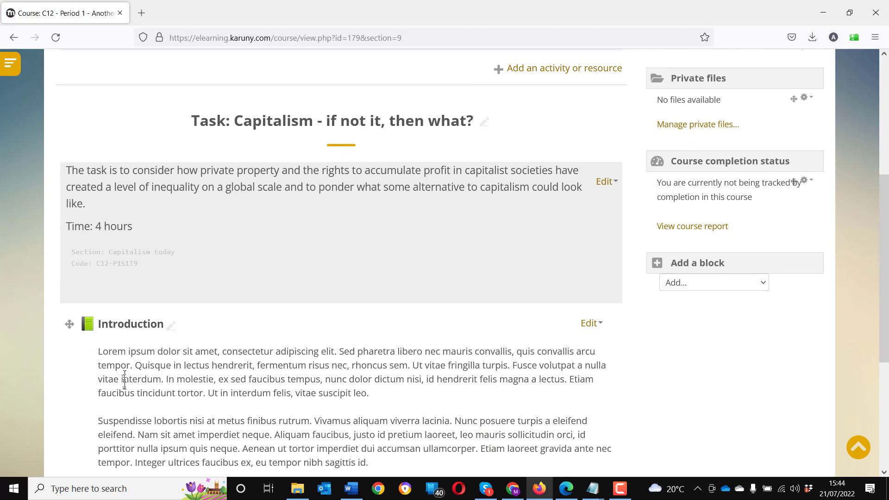
pyautogui.scroll(-3, 189, 404)
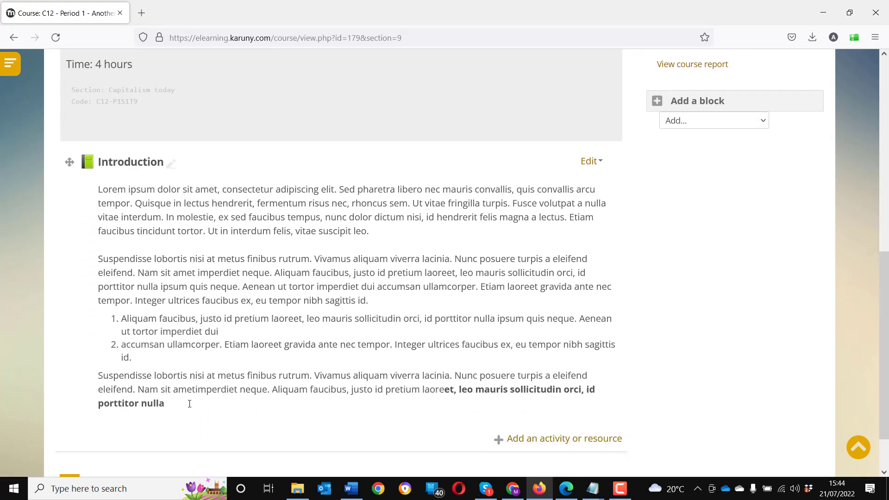
pyautogui.scroll(3, 191, 404)
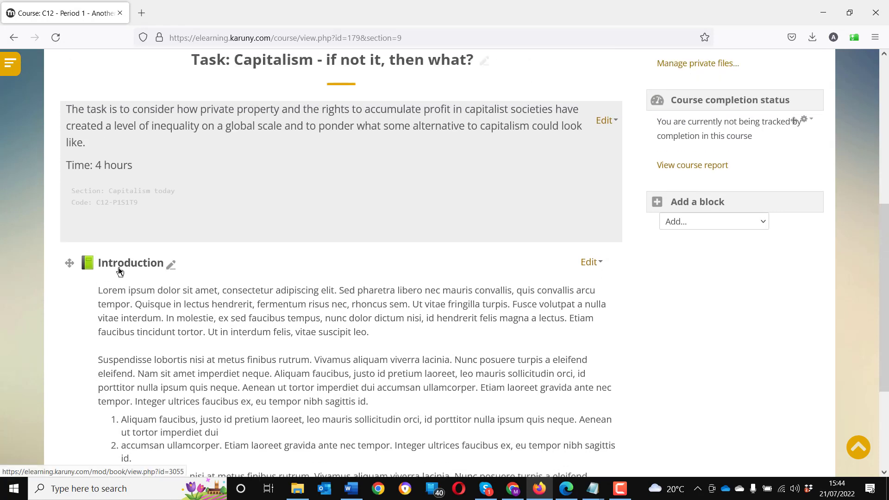
pyautogui.scroll(-3, 350, 386)
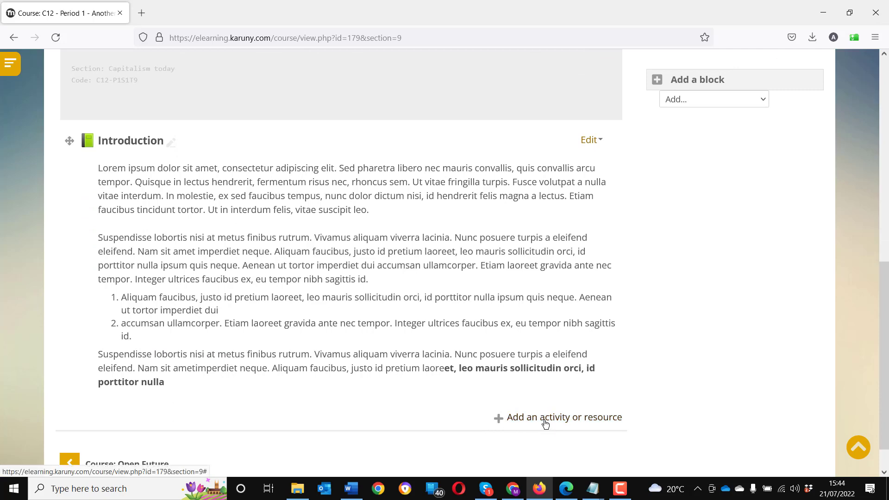
pyautogui.click(565, 420)
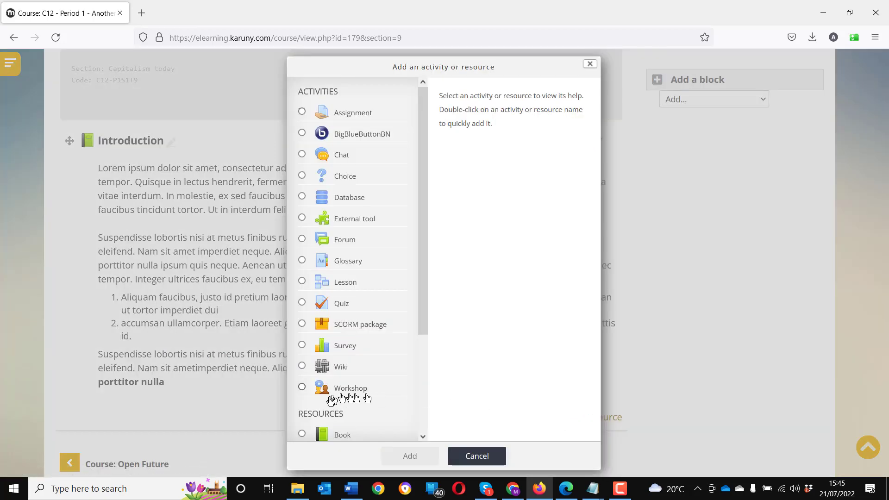
pyautogui.click(301, 435)
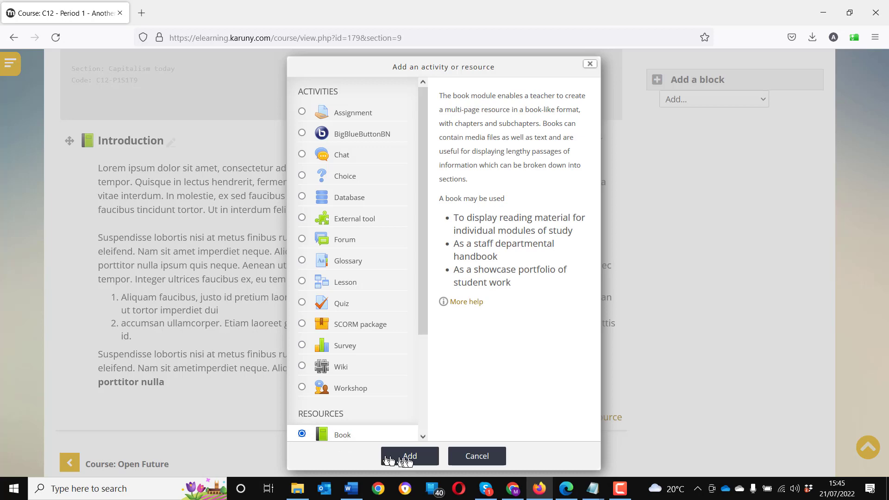
pyautogui.click(410, 456)
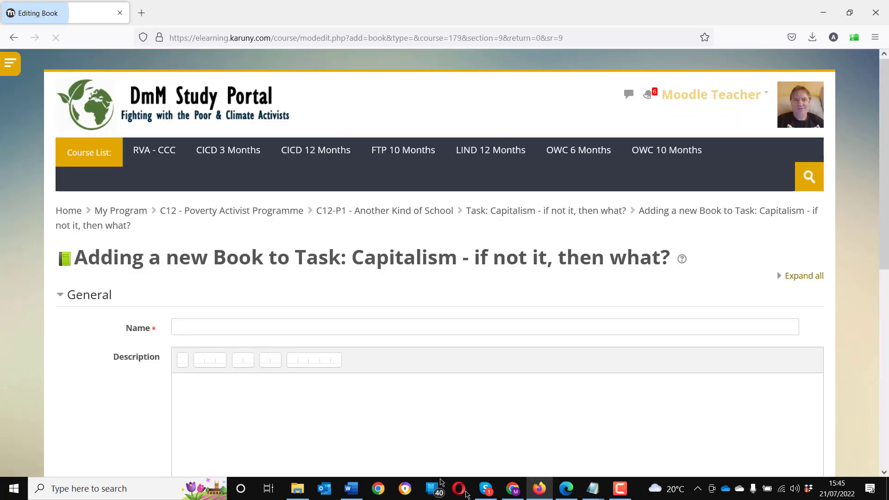
# Step: Name the new book "Instruction", copying the heading from the task-details text in Notepad
pyautogui.moveTo(589, 496)
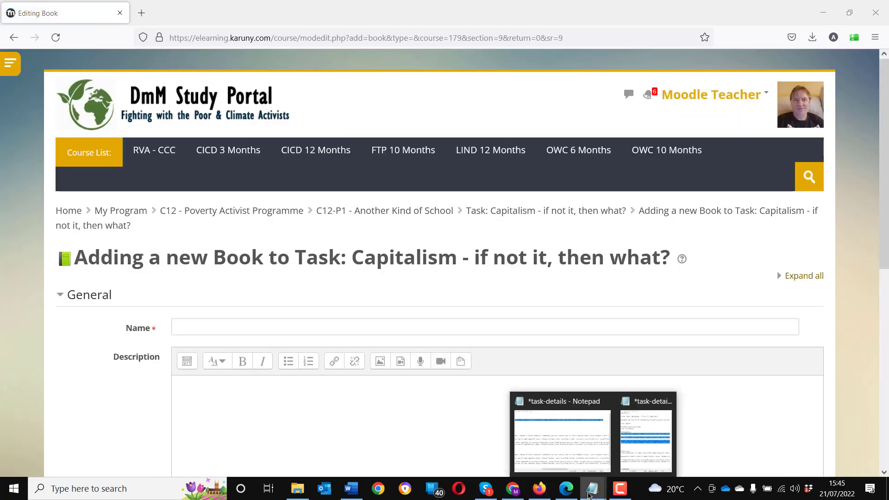
pyautogui.click(561, 453)
pyautogui.click(339, 398)
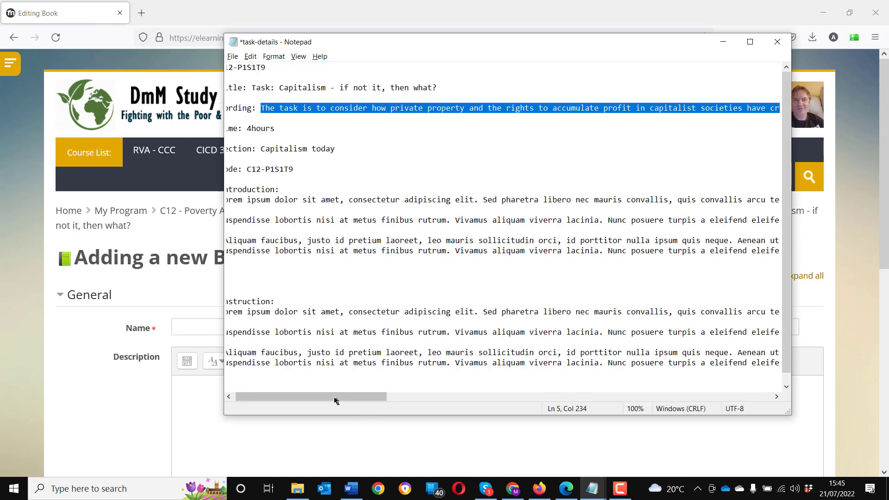
pyautogui.click(232, 397)
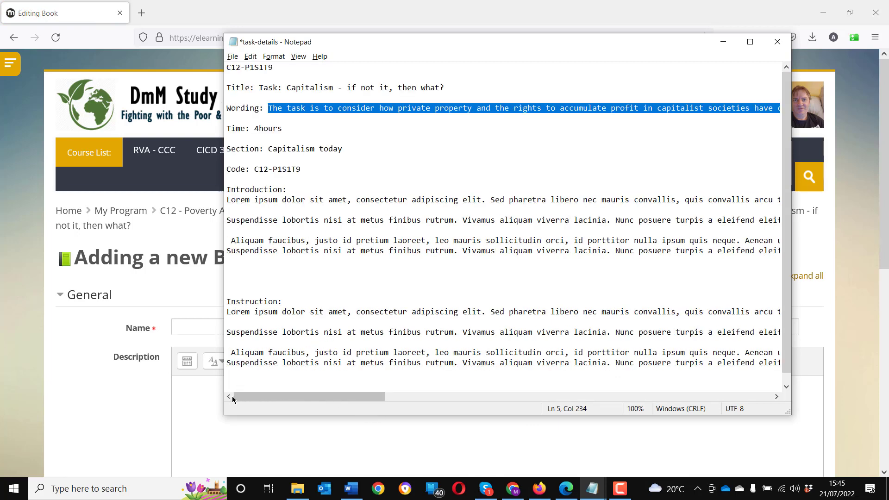
pyautogui.click(278, 301)
pyautogui.moveTo(278, 302); pyautogui.dragTo(227, 302)
pyautogui.hotkey('ctrl', 'c')
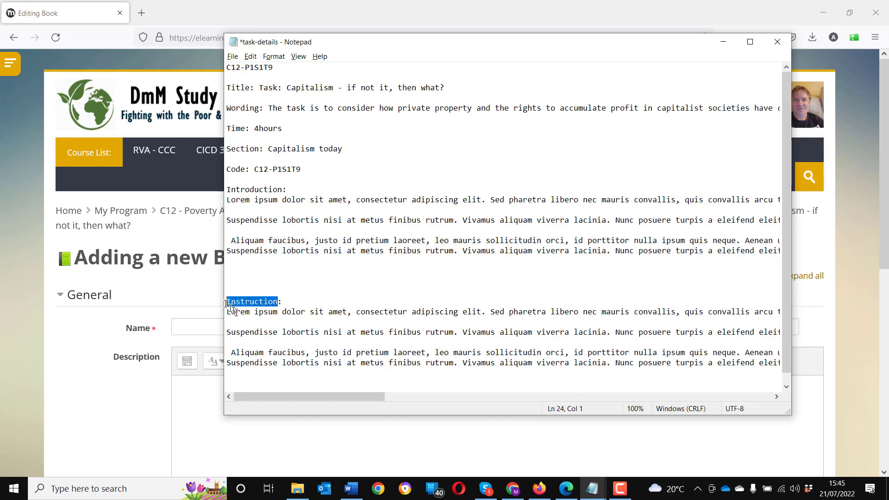
pyautogui.click(217, 331)
pyautogui.hotkey('ctrl', 'v')
# Step: Copy the Instruction paragraphs from Notepad into the book's description and remove the stray space before "Aliquam faucibus"
pyautogui.click(224, 403)
pyautogui.hotkey('alt', 'Tab')
pyautogui.moveTo(227, 311); pyautogui.dragTo(310, 377)
pyautogui.hotkey('ctrl', 'c')
pyautogui.hotkey('alt', 'Tab')
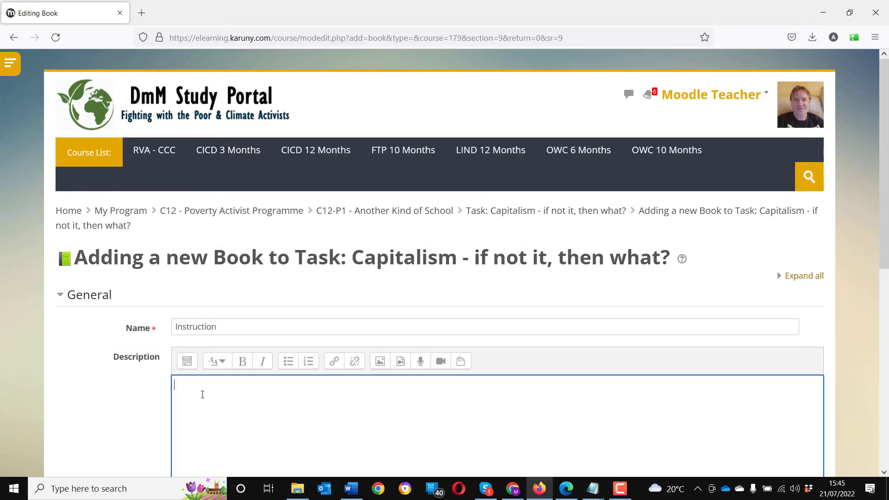
pyautogui.hotkey('ctrl', 'v')
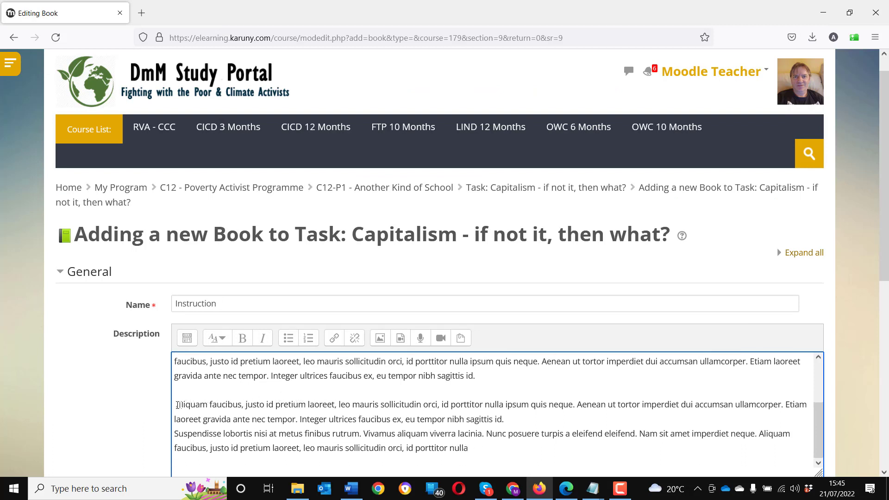
pyautogui.click(179, 406)
pyautogui.press('BackSpace')
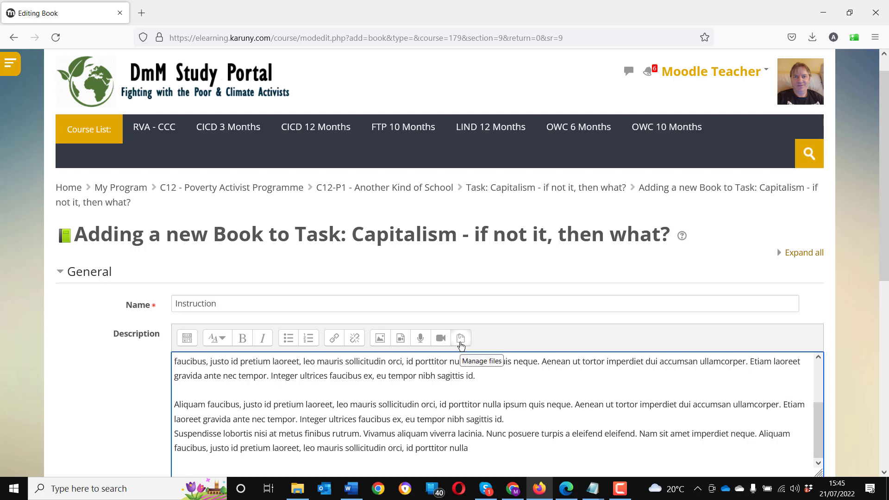
# Step: Set the Instruction book's description to display on the course page
pyautogui.scroll(-3, 167, 369)
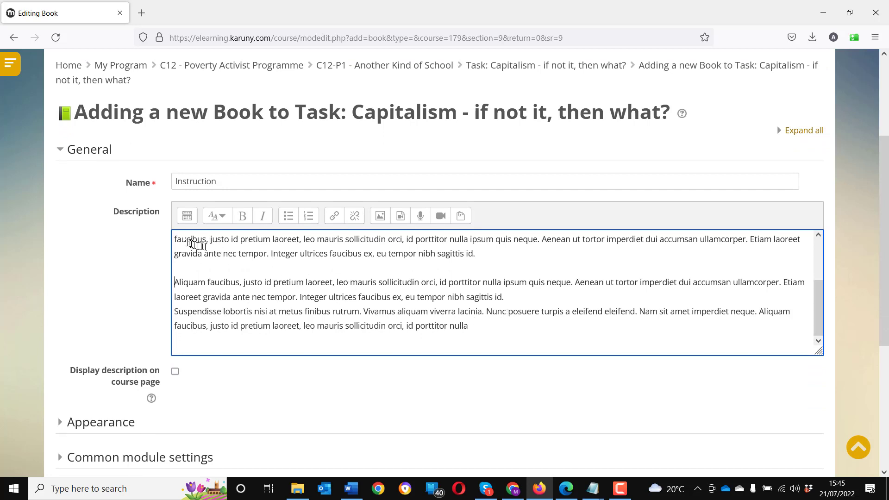
pyautogui.moveTo(181, 239); pyautogui.dragTo(222, 239)
pyautogui.click(226, 243)
pyautogui.click(175, 373)
# Step: Set the book's completion tracking to "Do not indicate activity completion", and save and return to the course
pyautogui.scroll(-4, 175, 373)
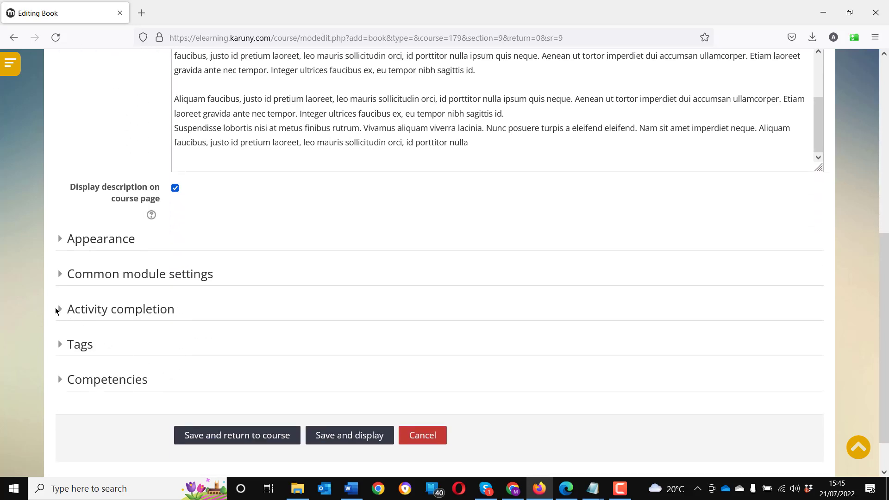
pyautogui.click(64, 316)
pyautogui.click(224, 345)
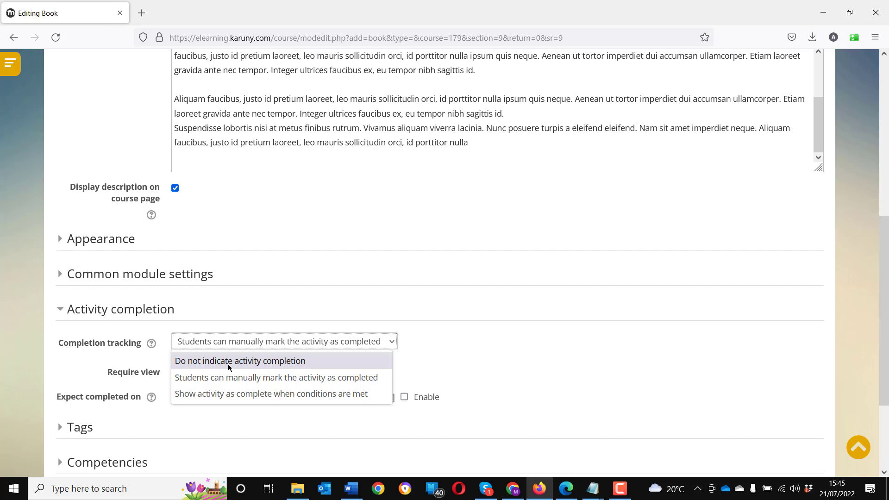
pyautogui.click(228, 364)
pyautogui.scroll(-3, 228, 368)
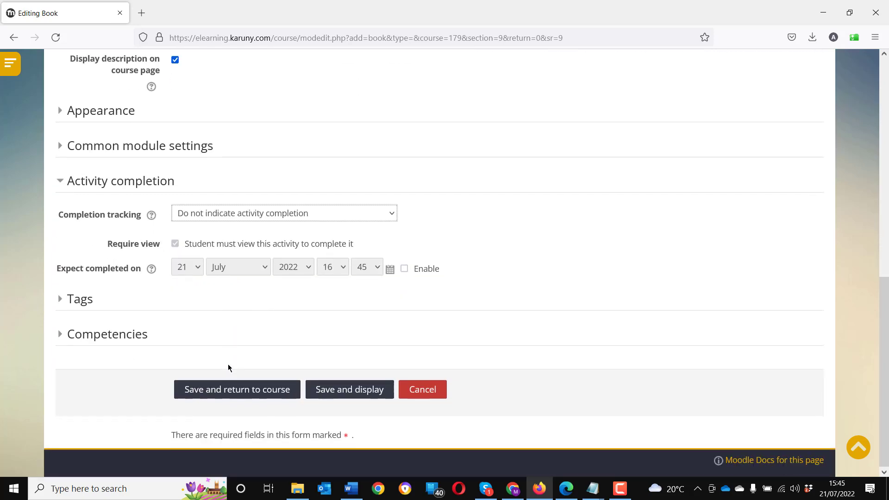
pyautogui.click(231, 390)
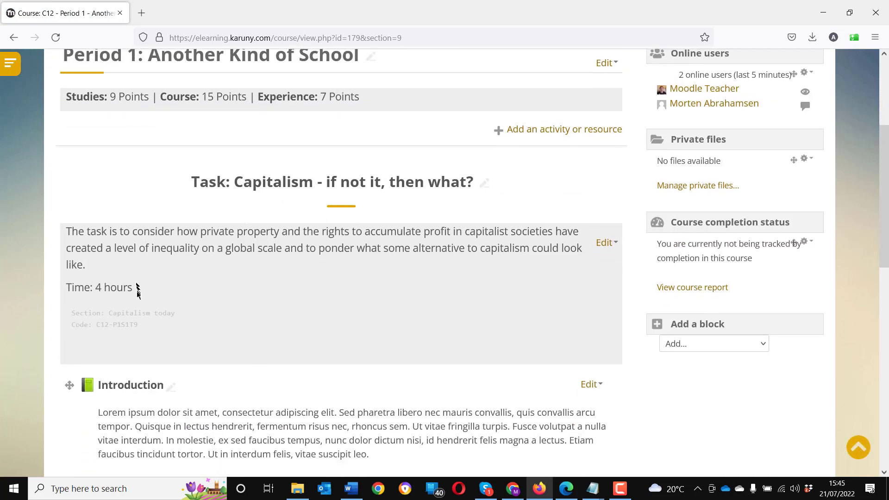
# Step: Check the saved task section on the course page and read the Files instructions in the Word guide "Steps in Making a DmM Task in Moodle"
pyautogui.moveTo(157, 328); pyautogui.dragTo(61, 308)
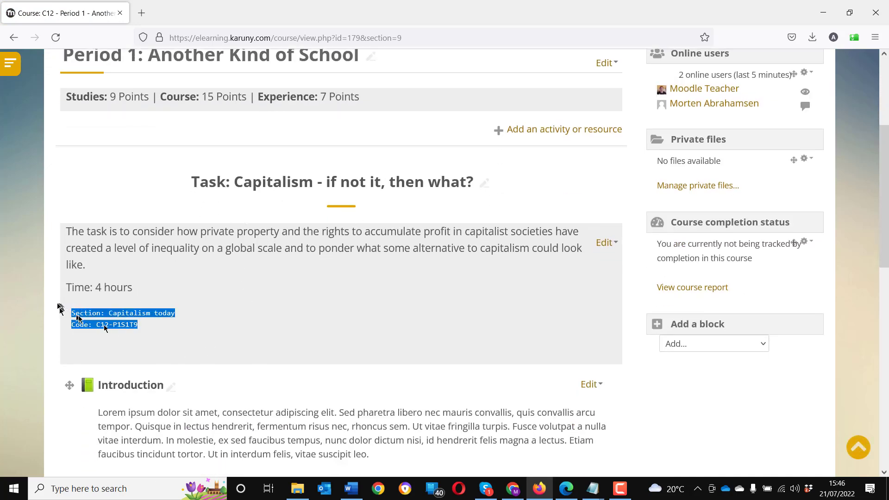
pyautogui.scroll(-1, 183, 355)
pyautogui.scroll(-9, 183, 356)
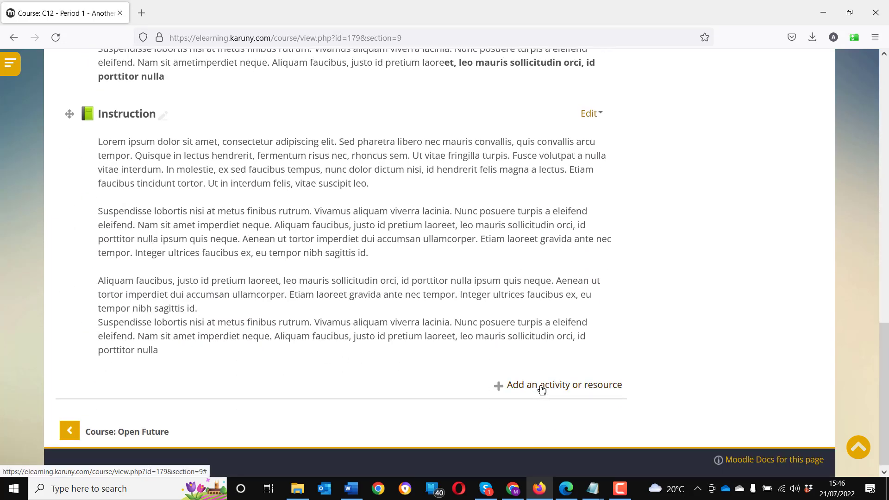
pyautogui.click(351, 488)
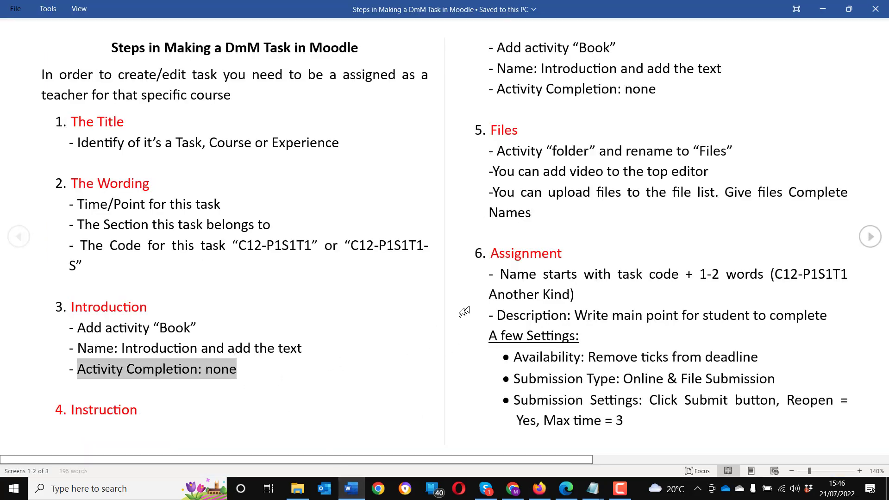
pyautogui.moveTo(518, 128); pyautogui.dragTo(490, 128)
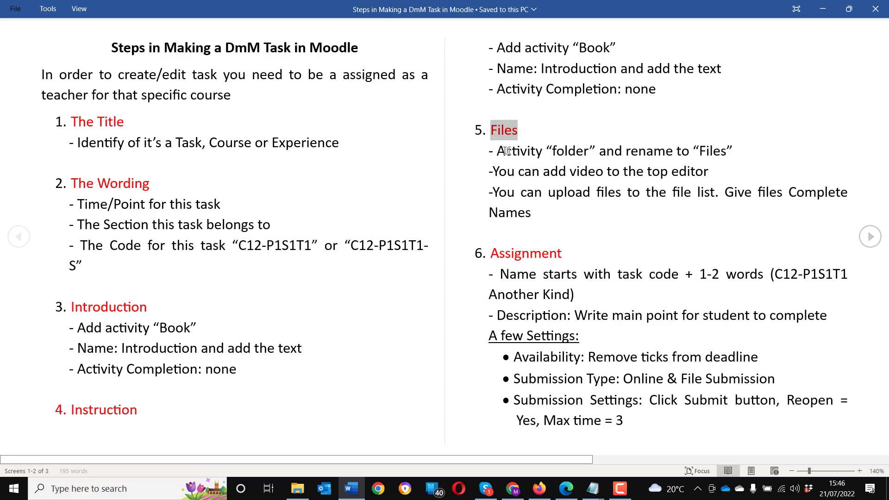
pyautogui.moveTo(498, 151); pyautogui.dragTo(713, 150)
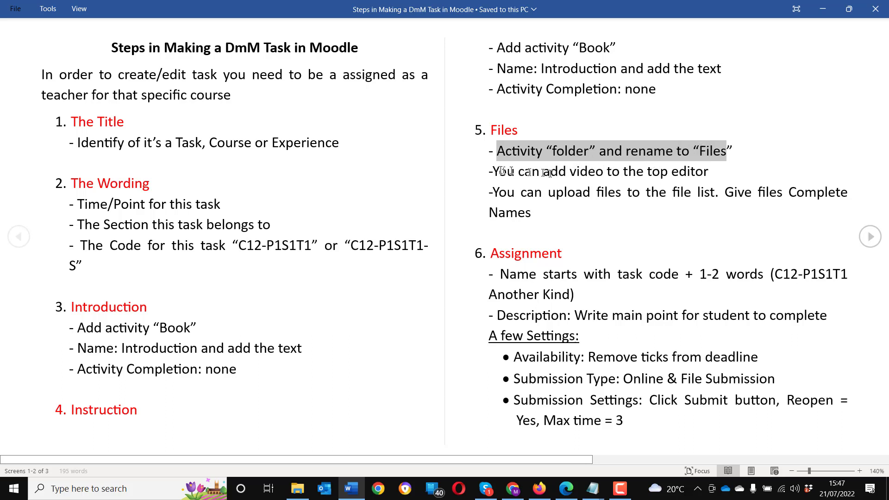
pyautogui.moveTo(492, 171); pyautogui.dragTo(648, 173)
pyautogui.moveTo(520, 193); pyautogui.dragTo(664, 197)
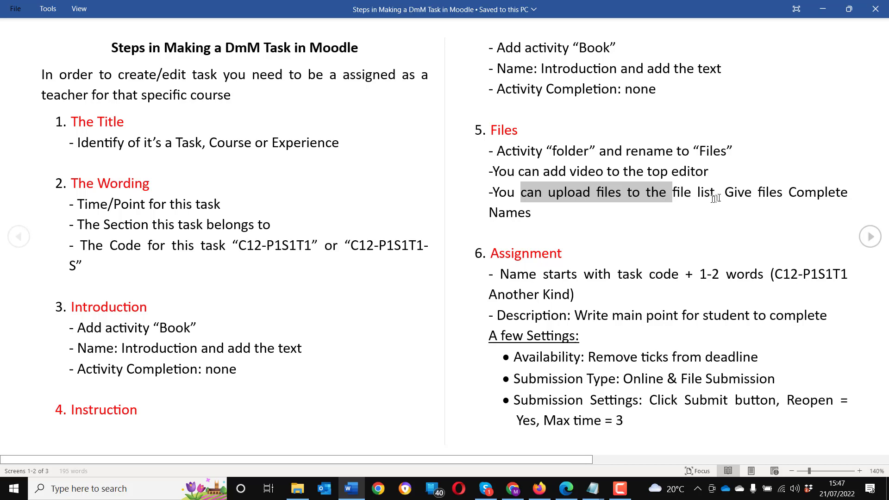
pyautogui.moveTo(730, 192); pyautogui.dragTo(784, 206)
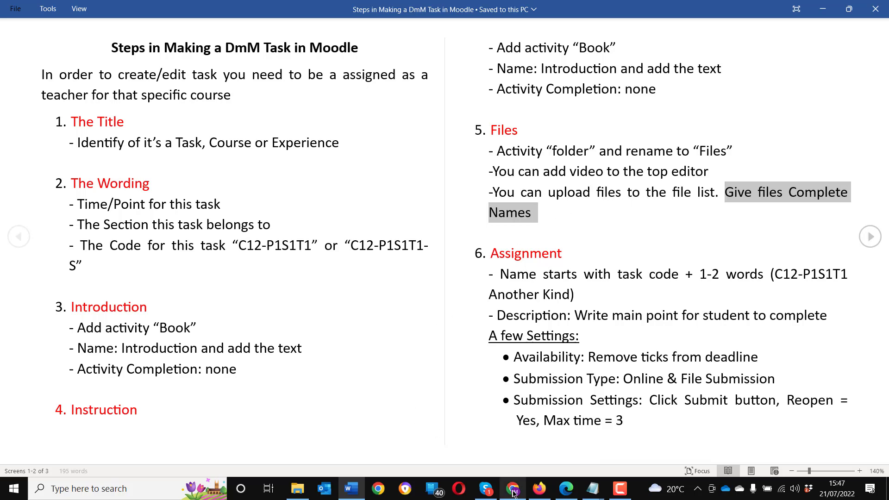
# Step: Switch back to the course in Firefox and start adding a Folder resource below the Instruction book
pyautogui.click(537, 490)
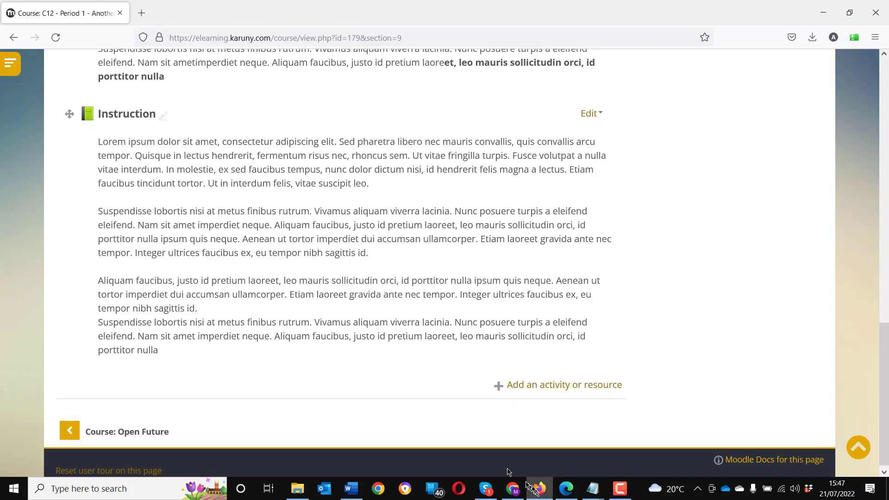
pyautogui.click(540, 387)
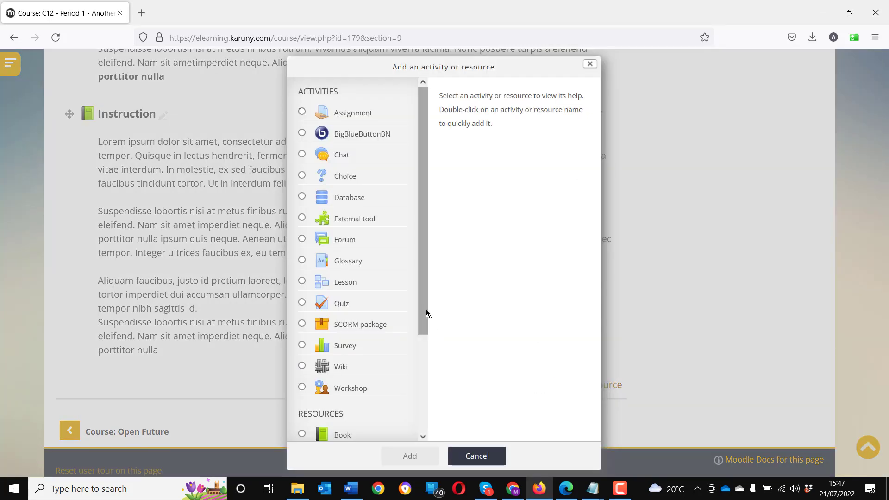
pyautogui.moveTo(426, 311); pyautogui.dragTo(436, 369)
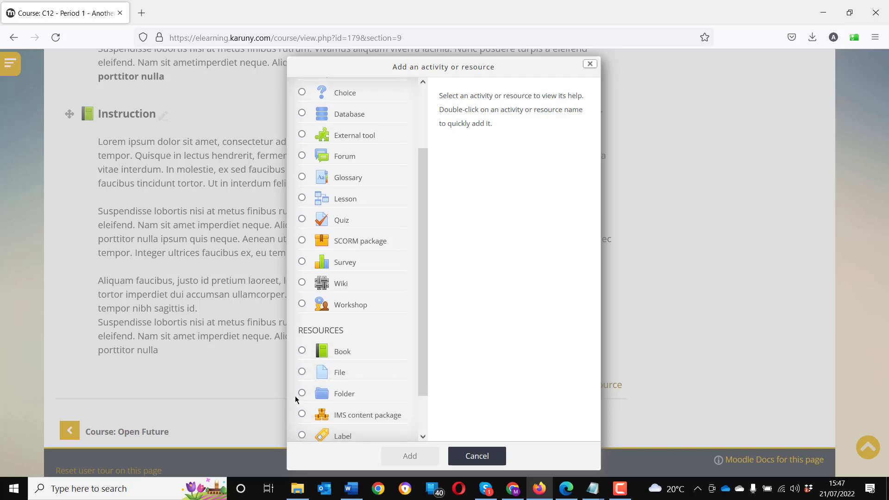
pyautogui.click(303, 394)
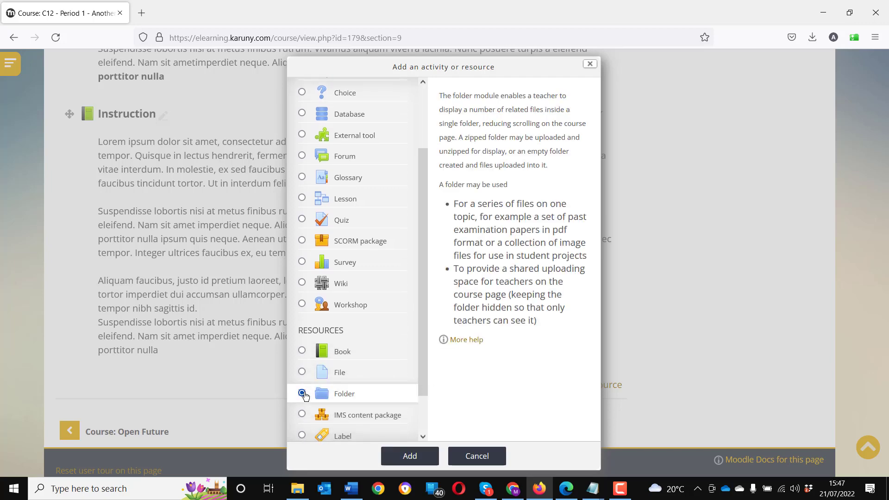
pyautogui.click(398, 457)
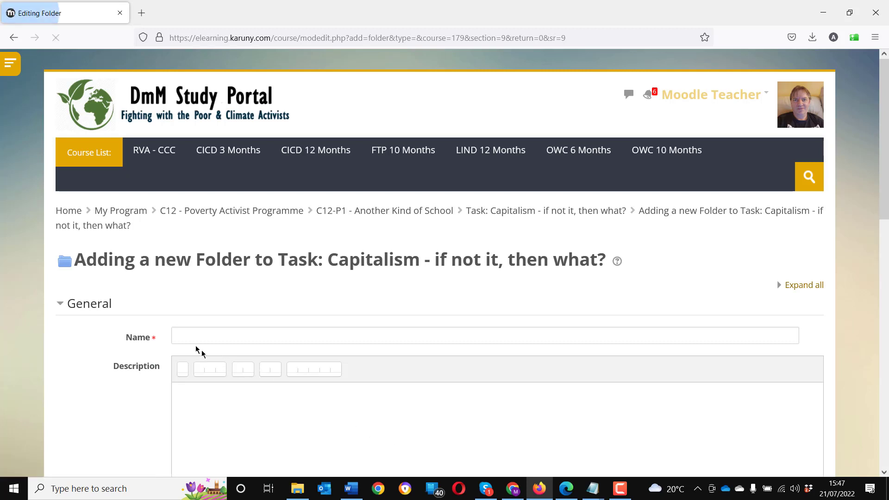
# Step: Name the new folder "Files" and bring its description and content settings into view
pyautogui.click(196, 336)
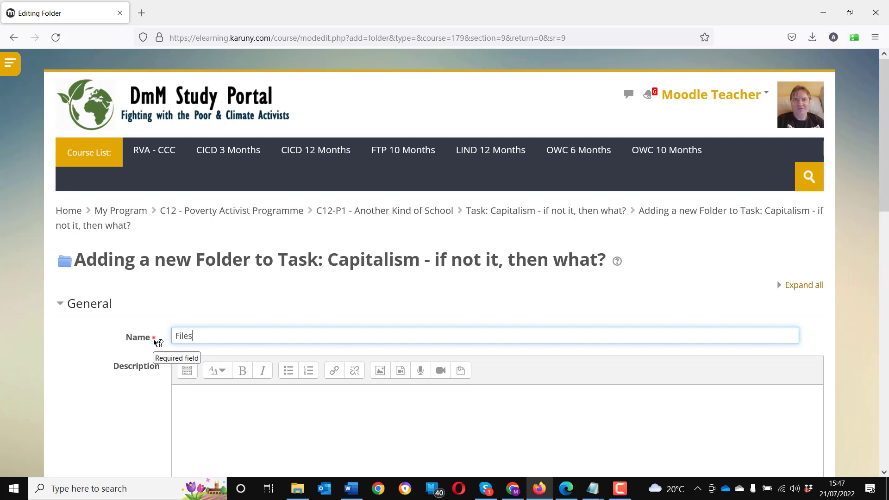
pyautogui.scroll(-3, 157, 342)
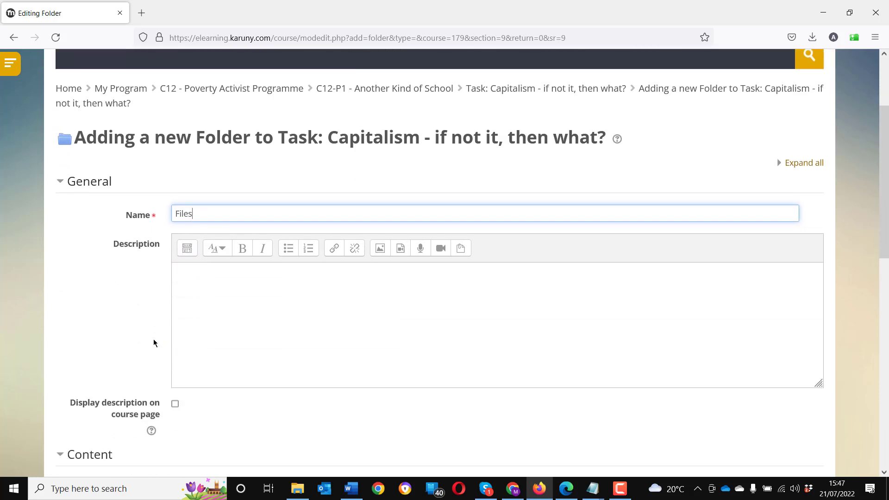
pyautogui.scroll(-3, 107, 330)
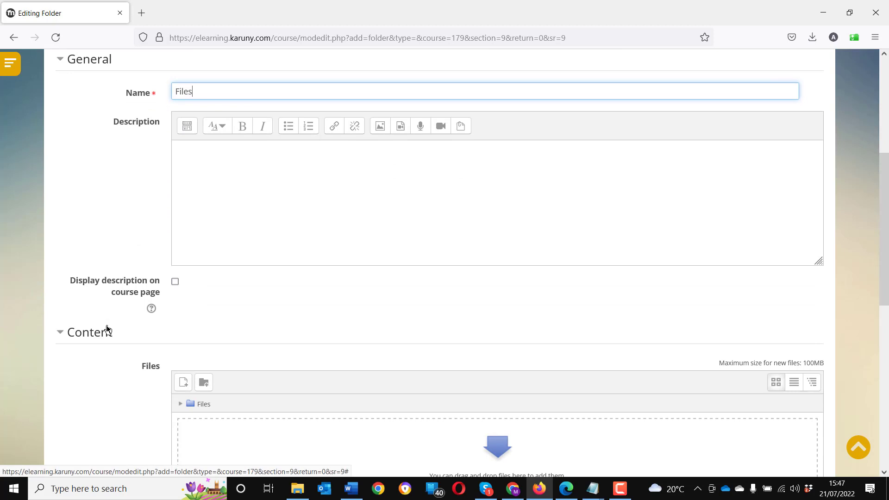
pyautogui.scroll(1, 107, 329)
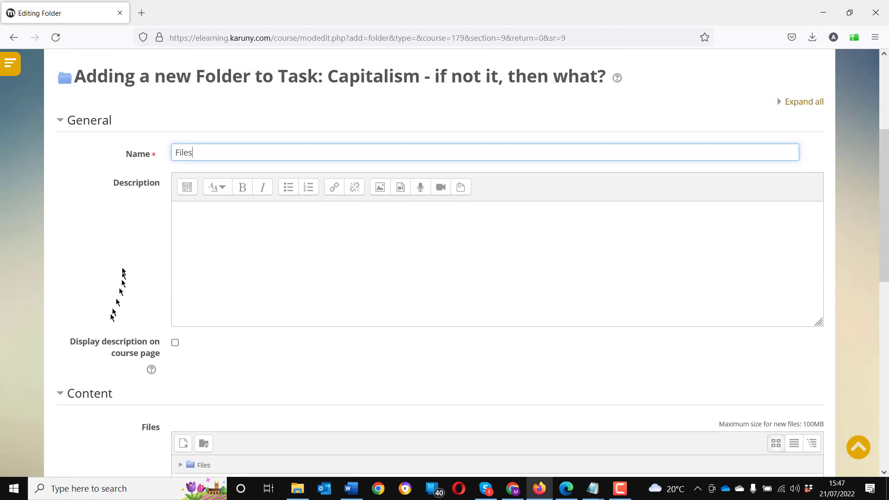
# Step: Enter "1. Video about Capitalism" in the folder's description and start inserting a video on the line below it
pyautogui.click(183, 217)
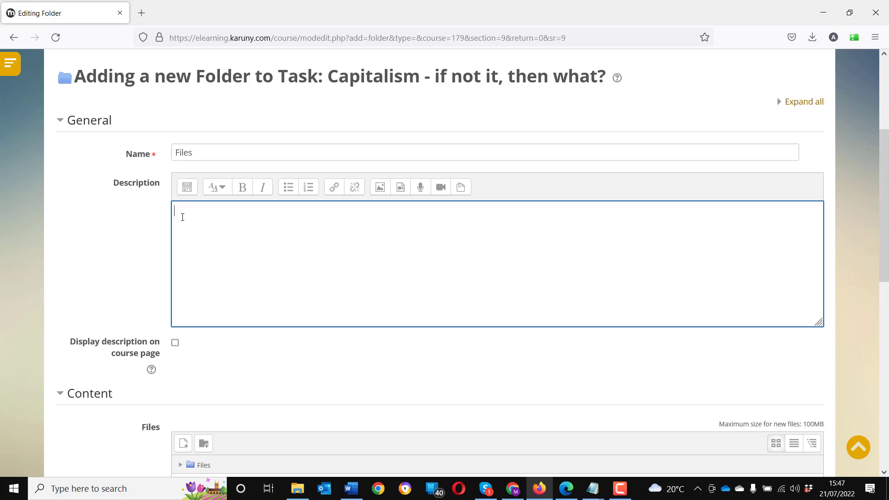
pyautogui.scroll(-1, 223, 356)
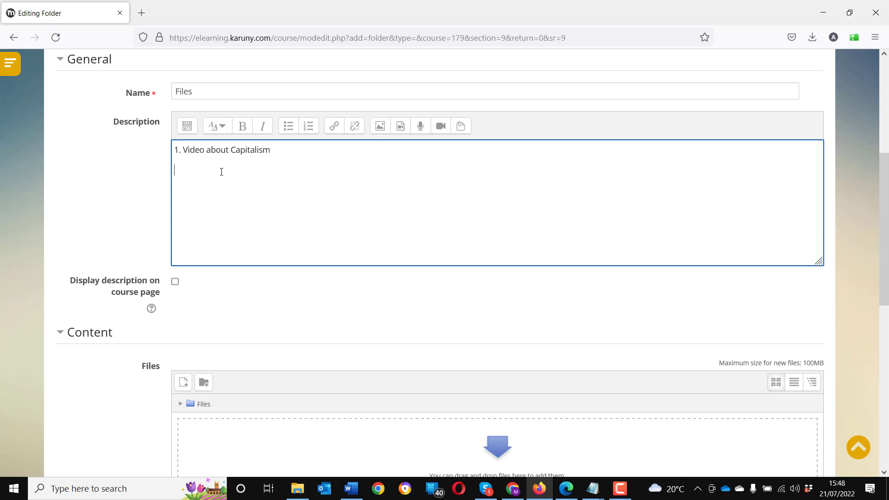
pyautogui.click(400, 132)
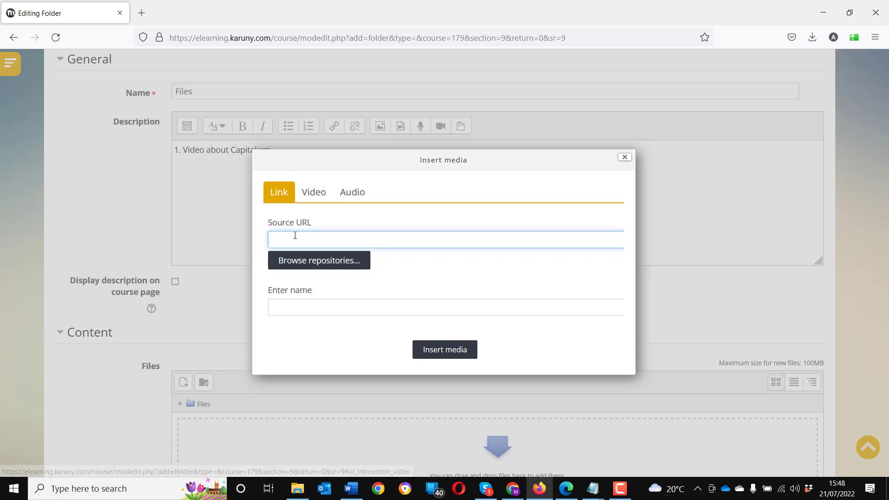
pyautogui.click(312, 192)
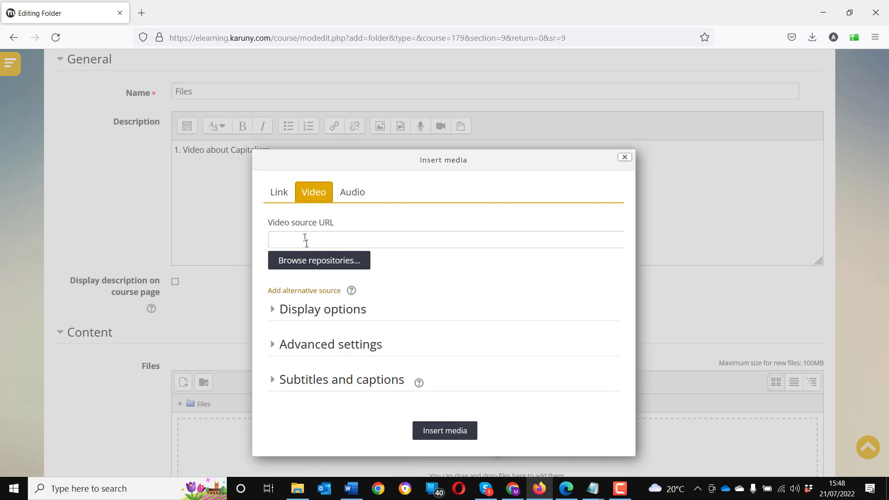
# Step: Copy the YouTube link from youtube.txt in File Explorer's C12-P1S1T9 folder and paste it as the video source URL in Firefox
pyautogui.moveTo(592, 494)
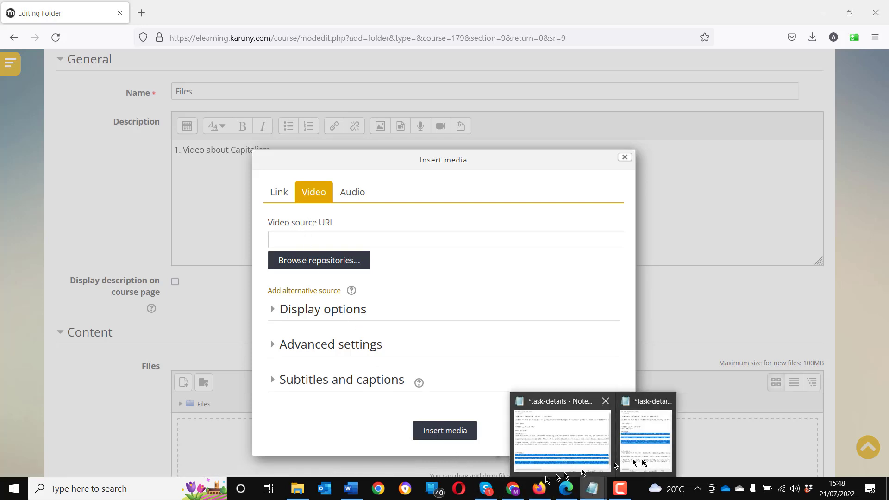
pyautogui.click(297, 498)
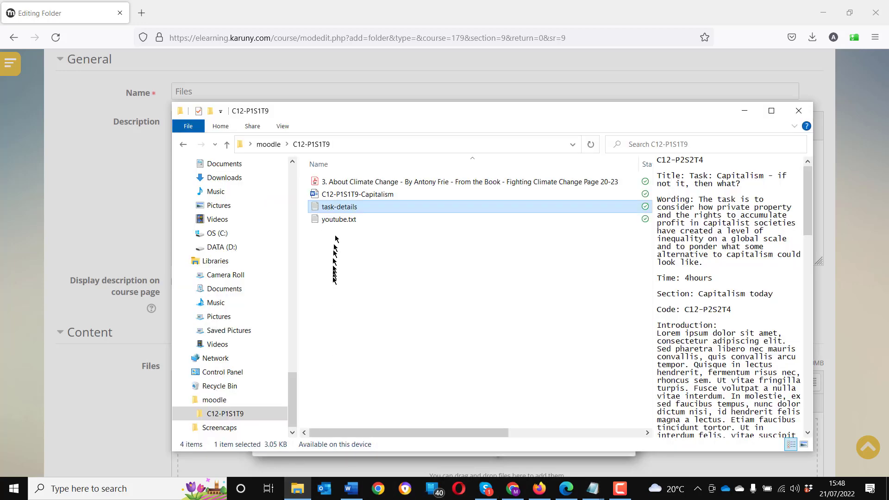
pyautogui.click(337, 220)
pyautogui.doubleClick(337, 220)
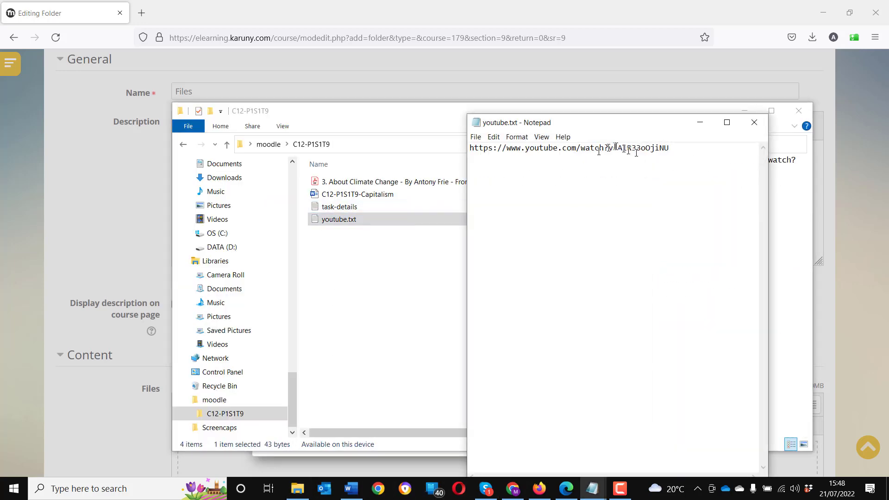
pyautogui.moveTo(678, 147); pyautogui.dragTo(482, 151)
pyautogui.hotkey('ctrl', 'c')
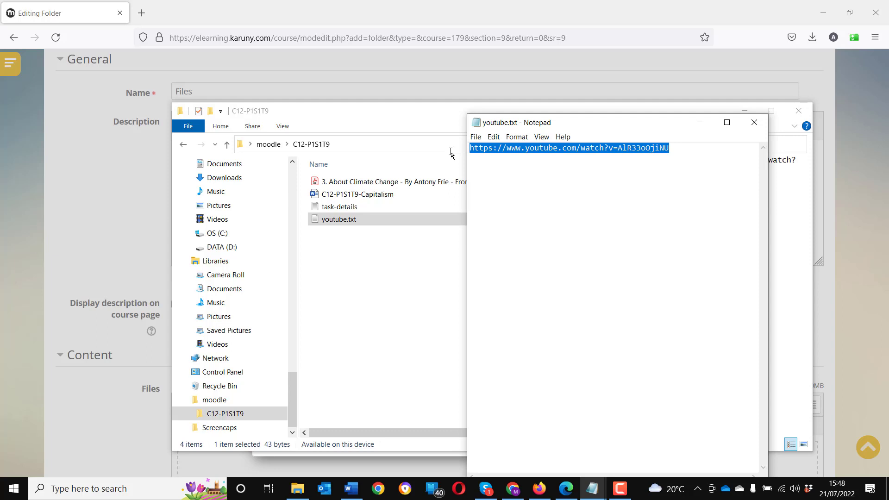
pyautogui.click(699, 123)
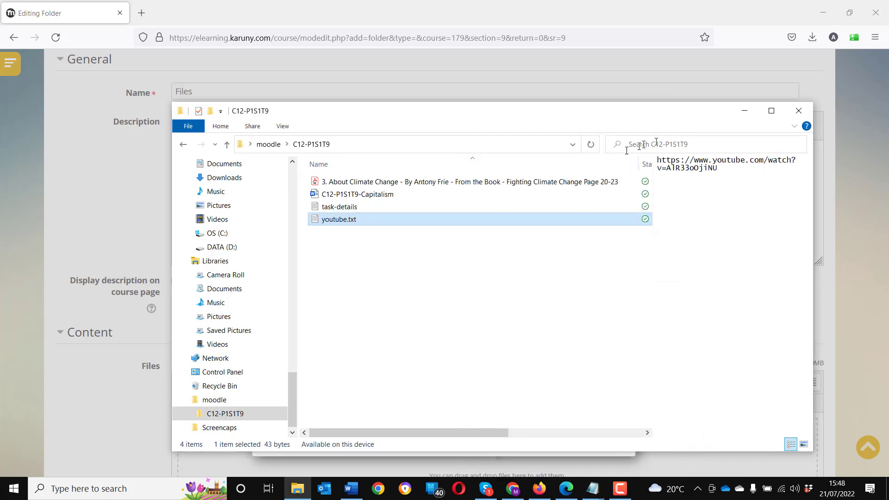
pyautogui.click(745, 111)
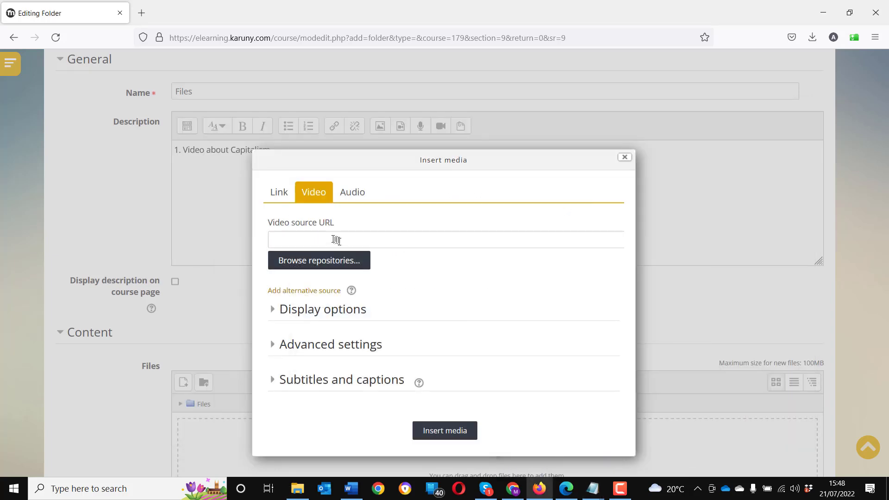
pyautogui.click(336, 240)
pyautogui.hotkey('ctrl', 'v')
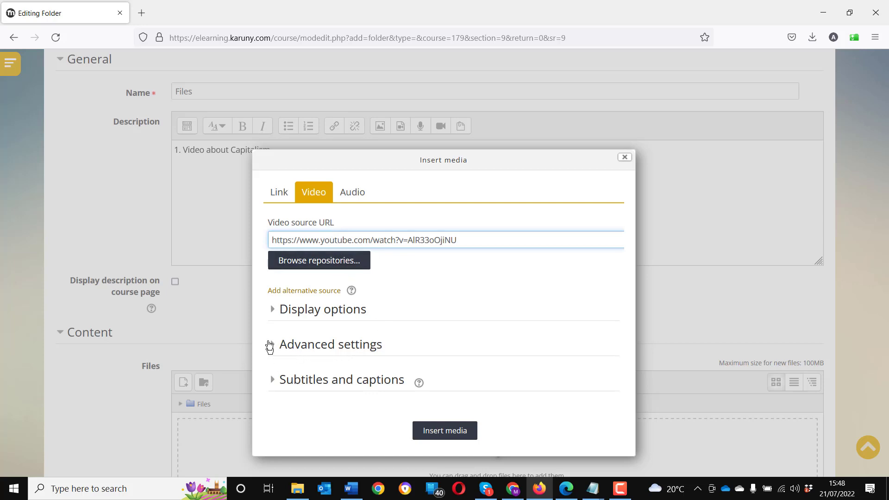
# Step: Examine the video's display options and advanced settings without changing them
pyautogui.click(273, 312)
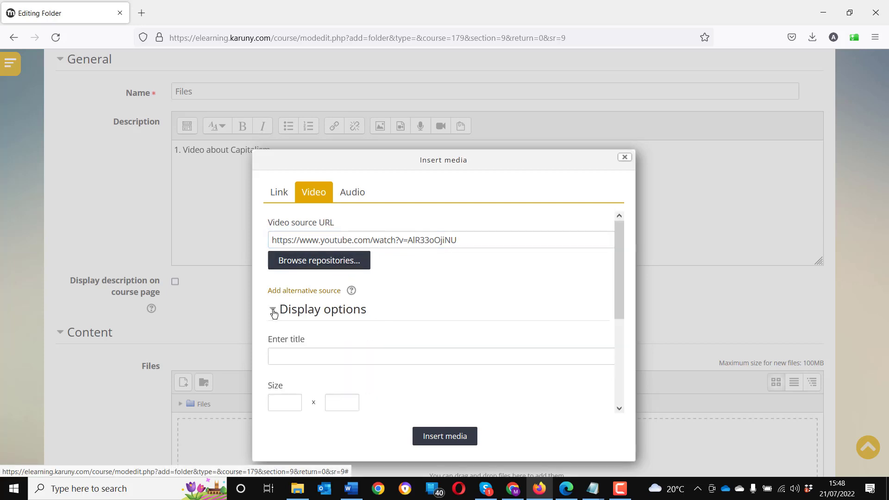
pyautogui.click(274, 311)
pyautogui.click(273, 310)
pyautogui.click(274, 312)
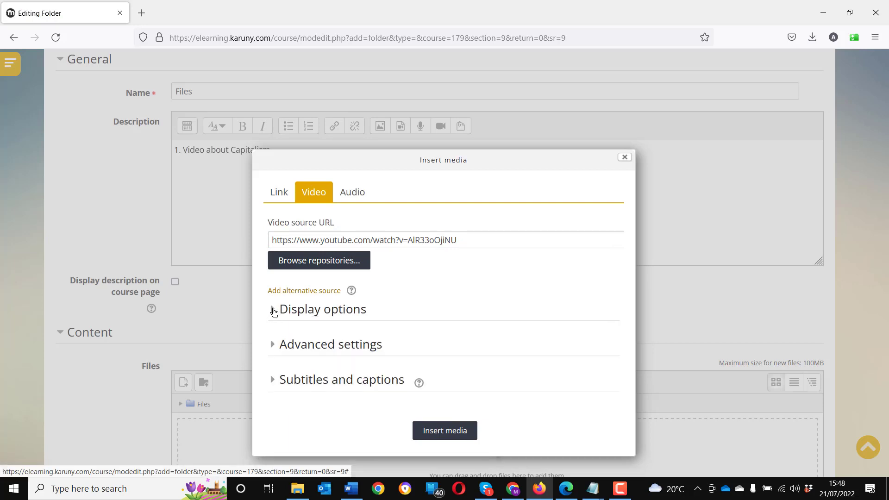
pyautogui.click(273, 345)
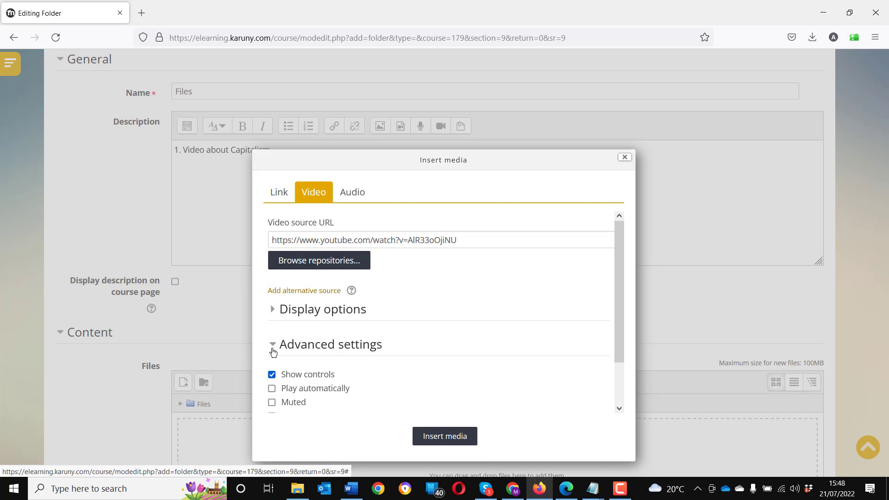
pyautogui.click(273, 347)
pyautogui.click(272, 347)
pyautogui.scroll(-2, 289, 371)
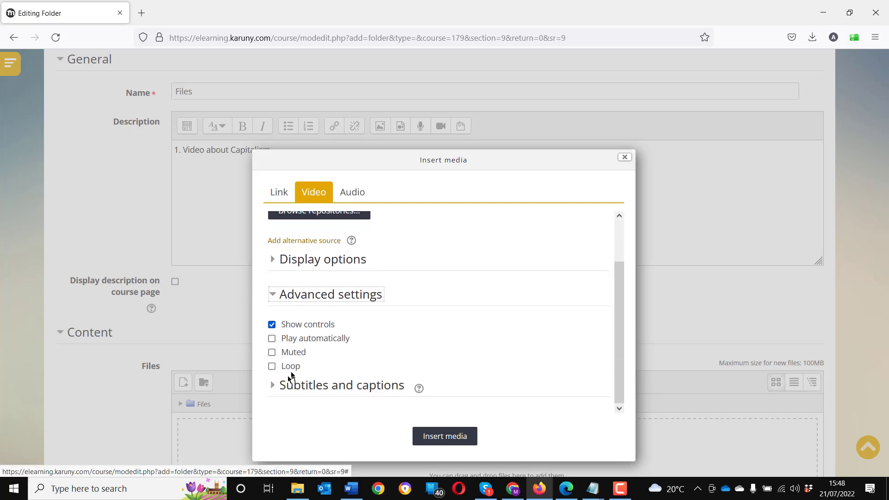
pyautogui.click(273, 294)
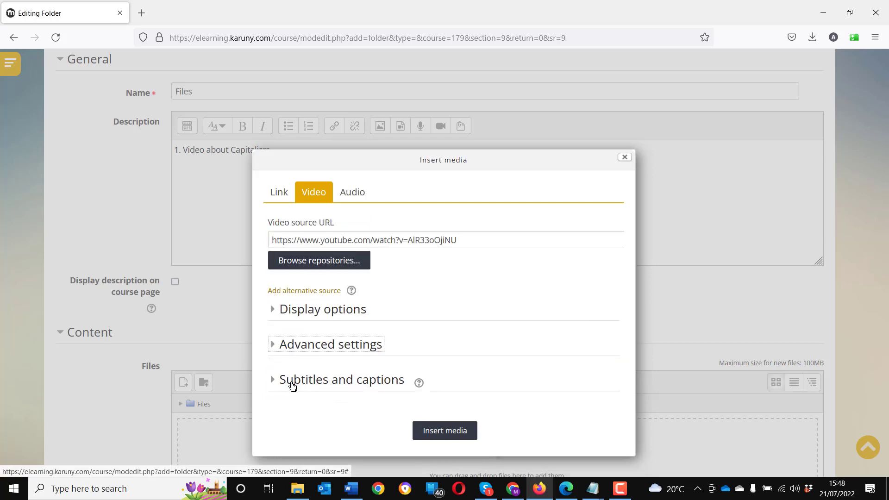
# Step: Insert the video into the Files folder's description and place the cursor after it
pyautogui.click(446, 434)
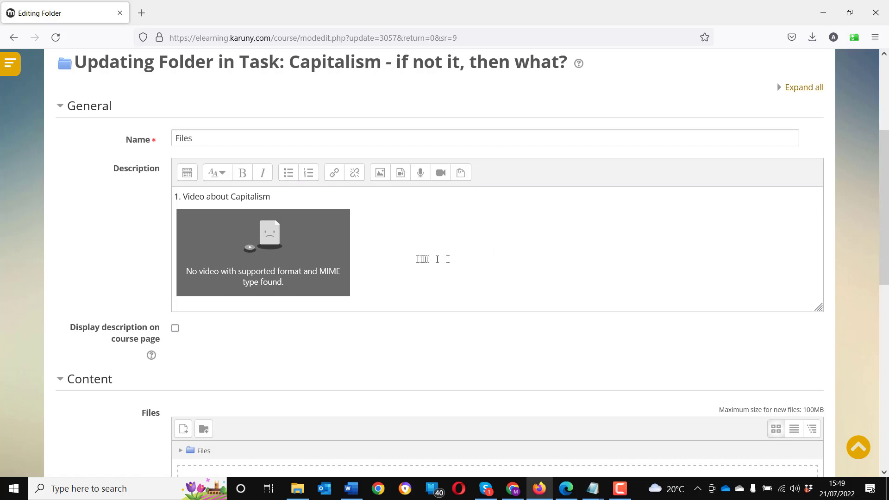
pyautogui.click(411, 279)
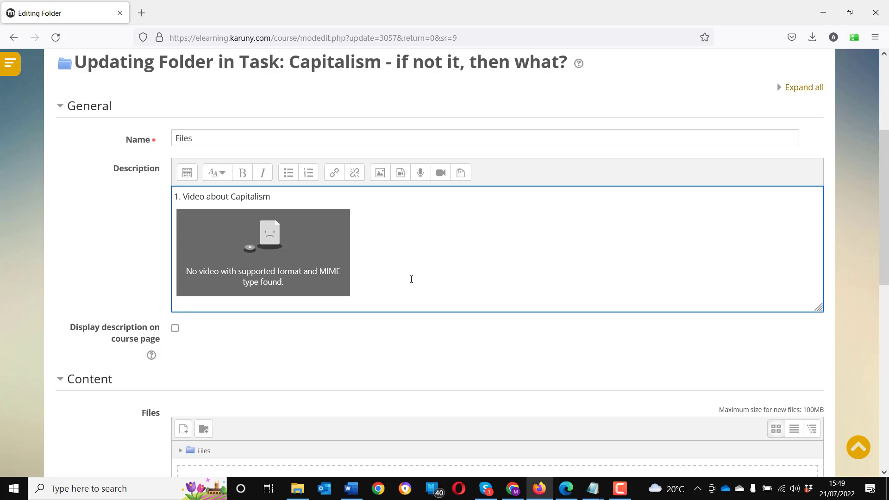
pyautogui.scroll(-3, 403, 276)
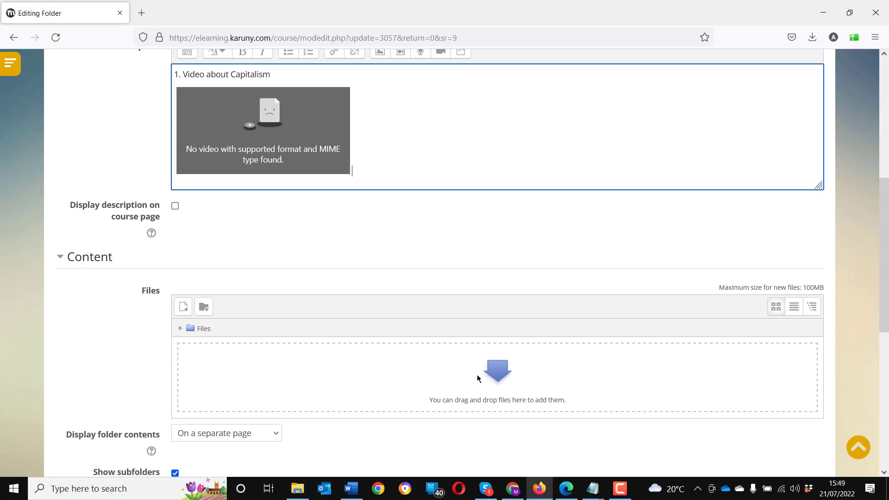
# Step: Reduce the Firefox window from full screen and bring it in front of the course page in Edge
pyautogui.click(849, 12)
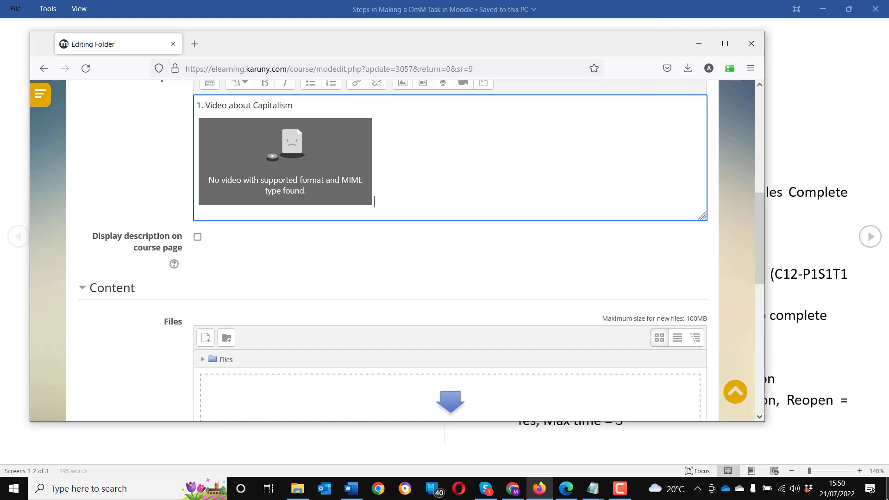
pyautogui.click(888, 491)
pyautogui.click(565, 489)
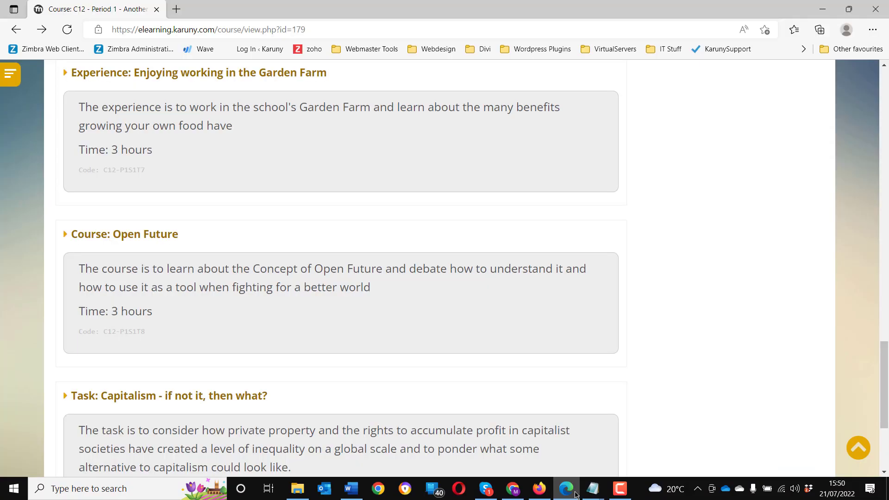
pyautogui.click(539, 488)
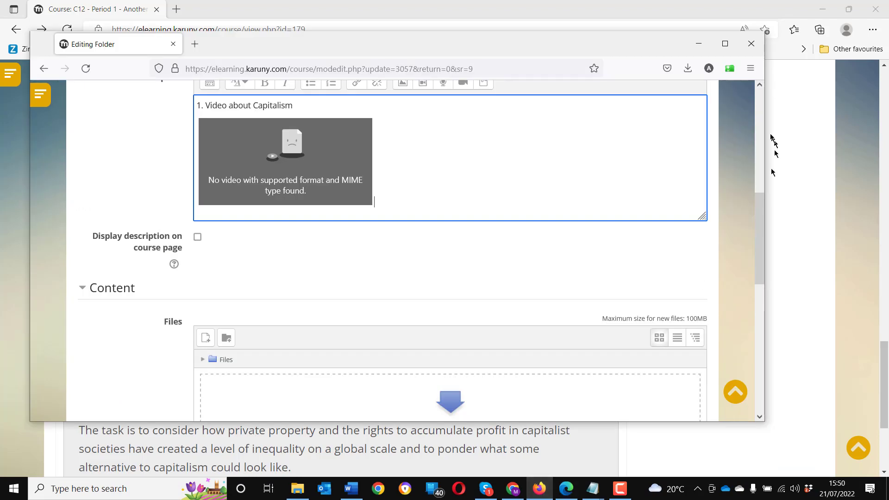
# Step: Add the "3. About Climate Change" PDF from the desktop's moodle > C12-P1S1T9 folder to the Files area of the Moodle folder resource
pyautogui.click(823, 9)
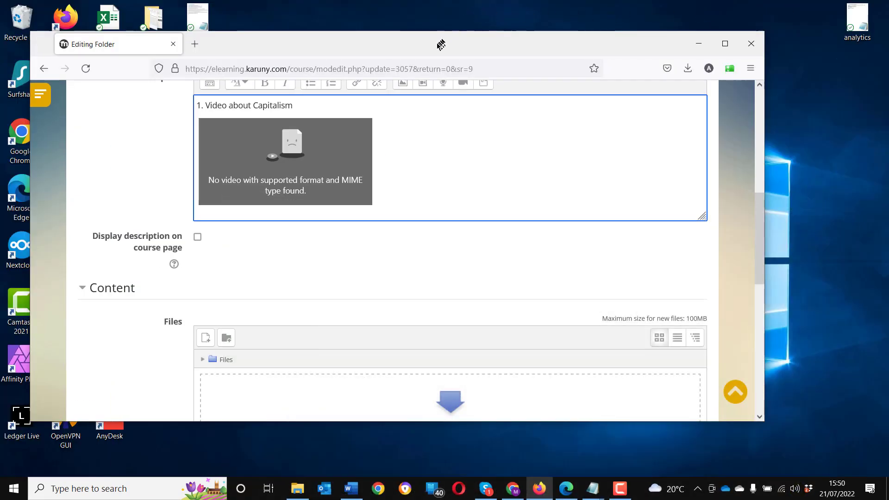
pyautogui.moveTo(440, 43); pyautogui.dragTo(608, 60)
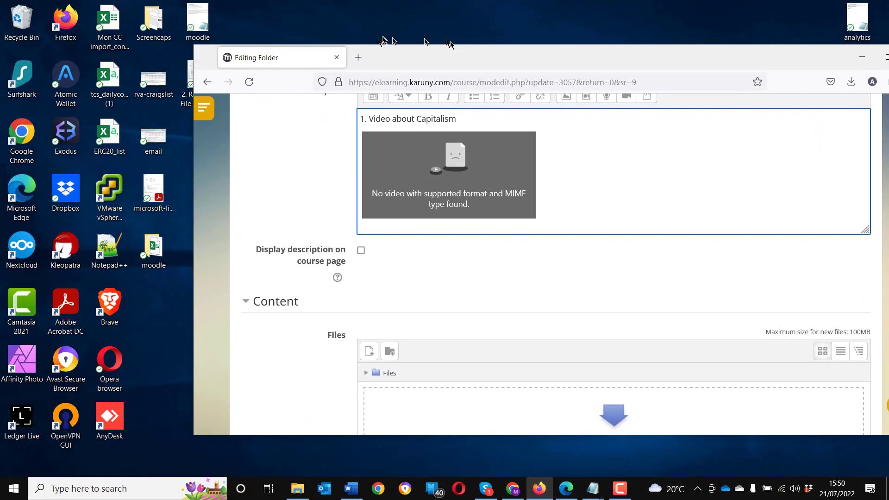
pyautogui.doubleClick(154, 250)
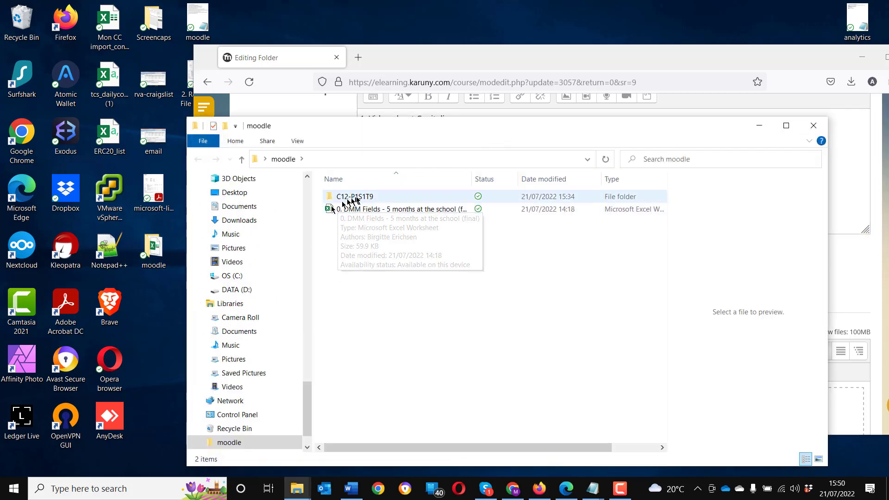
pyautogui.click(357, 198)
pyautogui.doubleClick(356, 198)
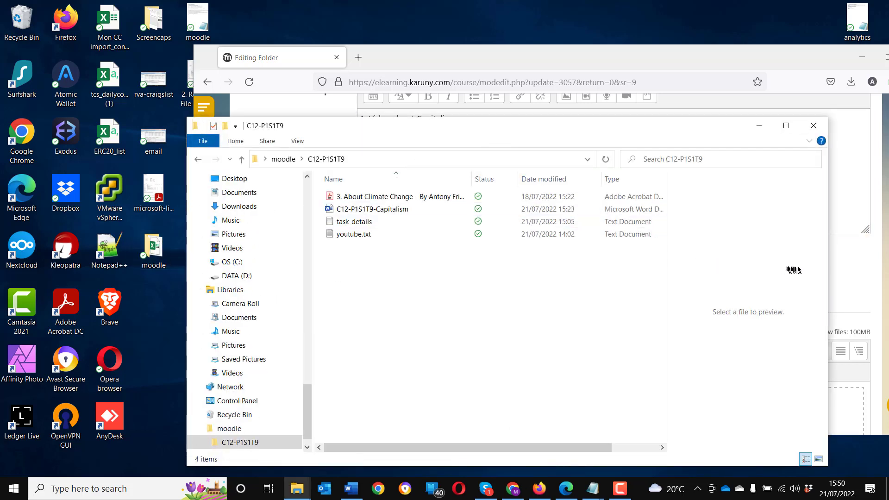
pyautogui.moveTo(823, 271); pyautogui.dragTo(561, 273)
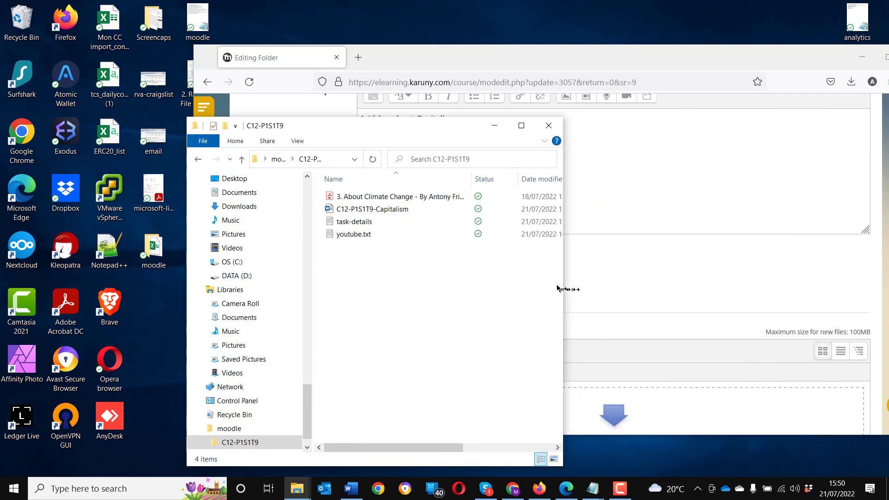
pyautogui.moveTo(439, 129); pyautogui.dragTo(292, 115)
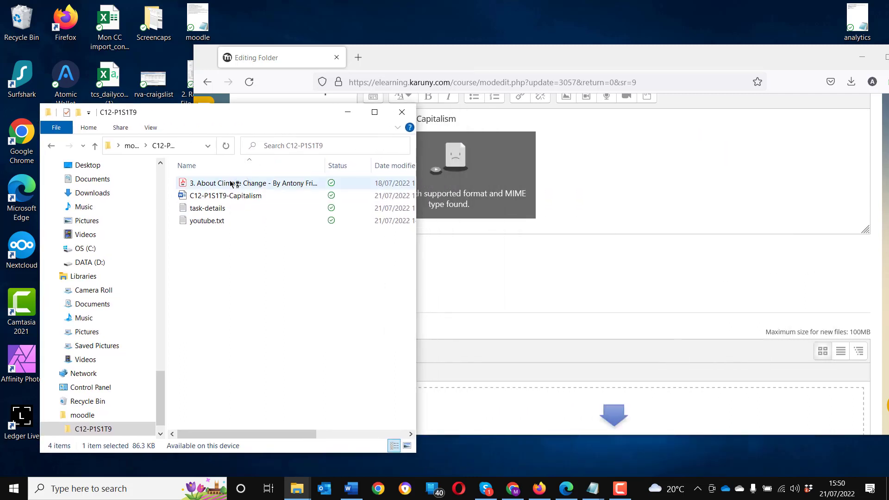
pyautogui.moveTo(209, 184); pyautogui.dragTo(569, 417)
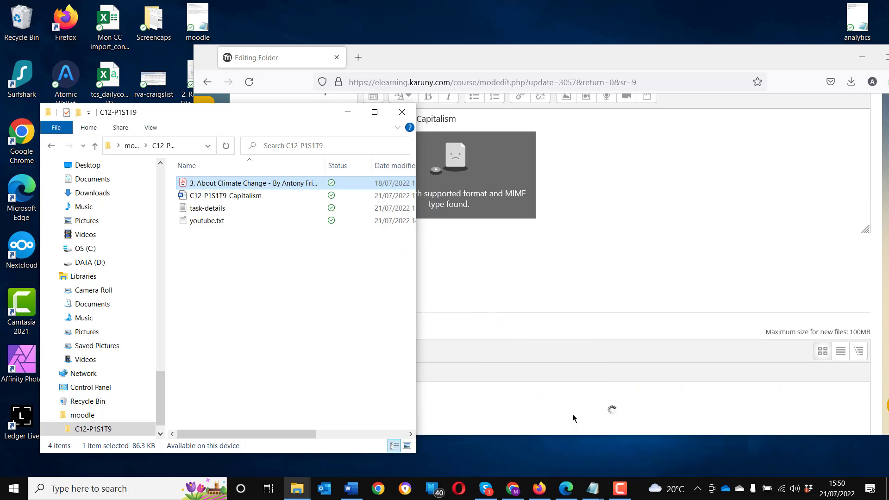
pyautogui.click(360, 114)
# Step: Set the folder's completion tracking to "Do not indicate activity completion", then save it and return to the course
pyautogui.scroll(-4, 338, 262)
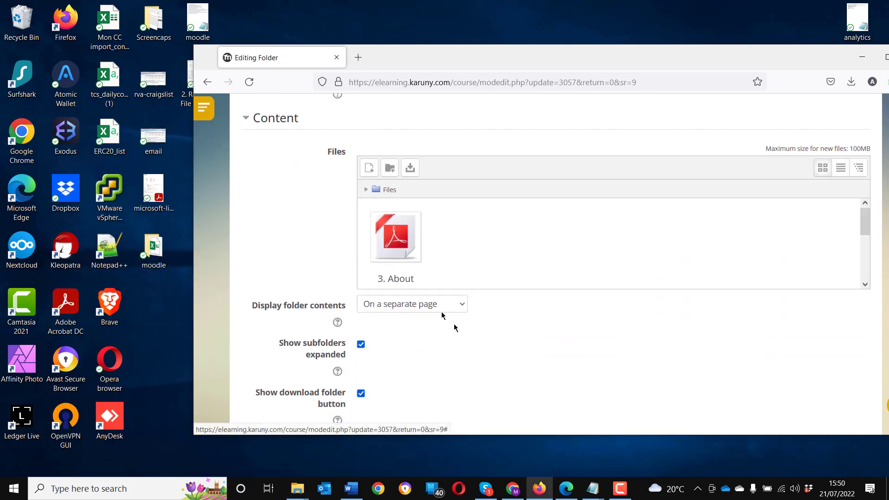
pyautogui.scroll(-3, 466, 331)
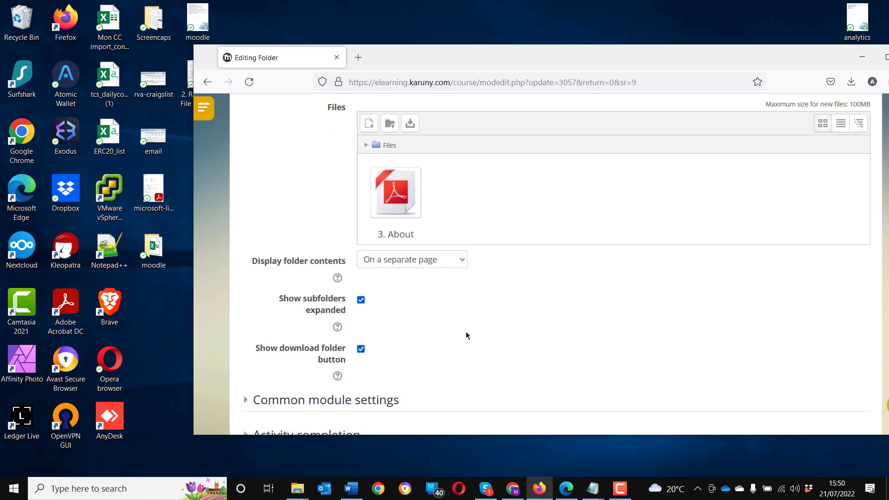
pyautogui.scroll(-3, 466, 332)
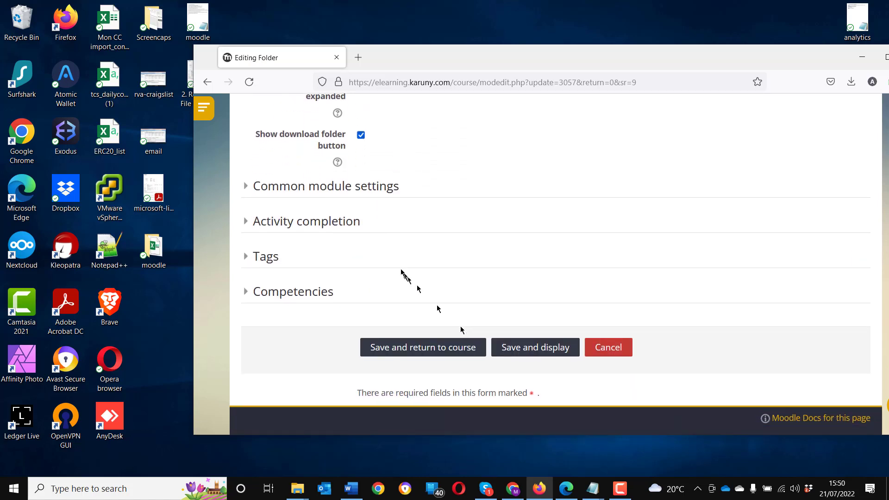
pyautogui.click(308, 227)
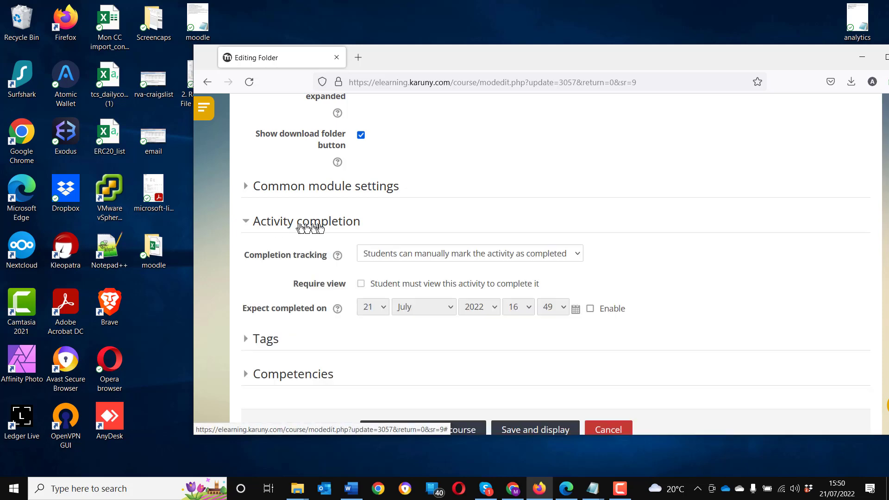
pyautogui.click(375, 256)
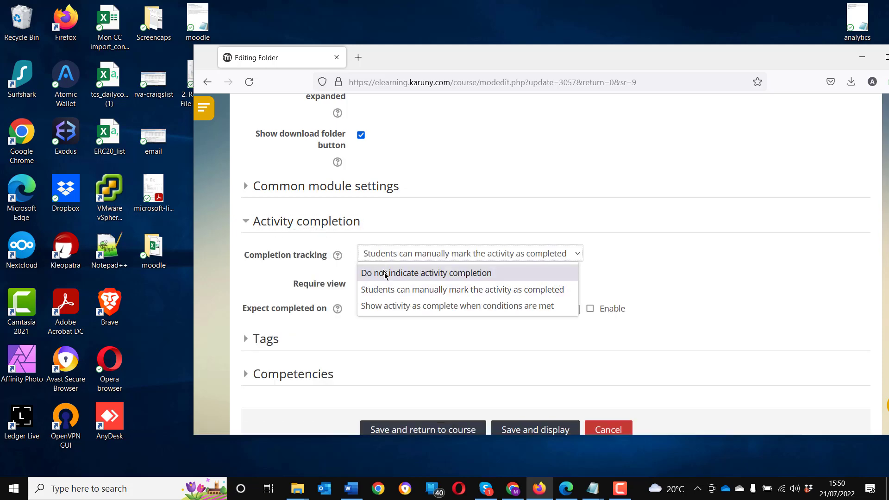
pyautogui.click(386, 274)
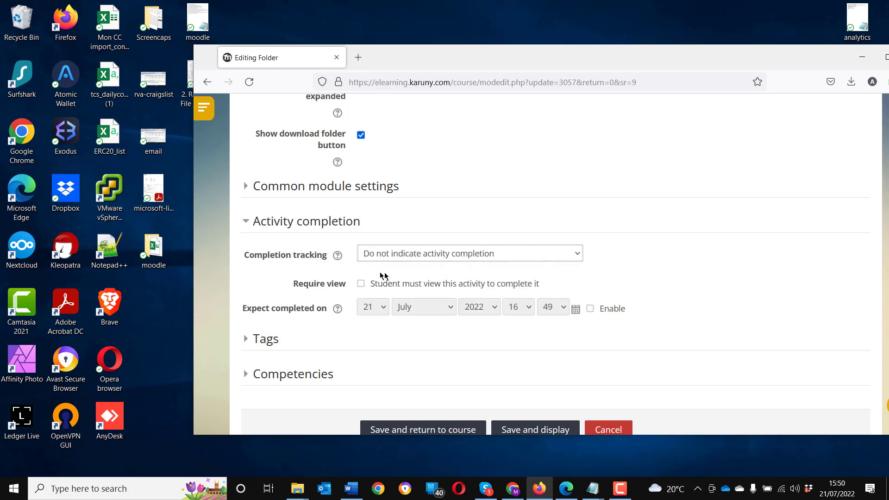
pyautogui.scroll(-3, 384, 276)
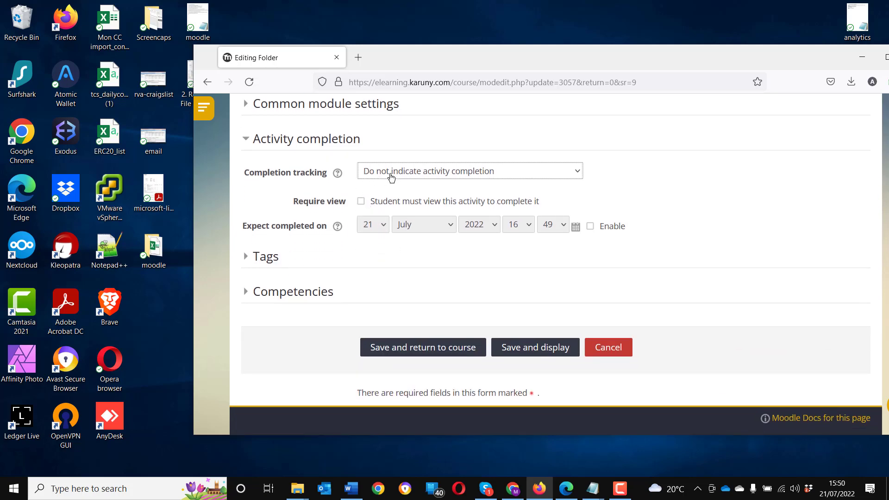
pyautogui.click(397, 350)
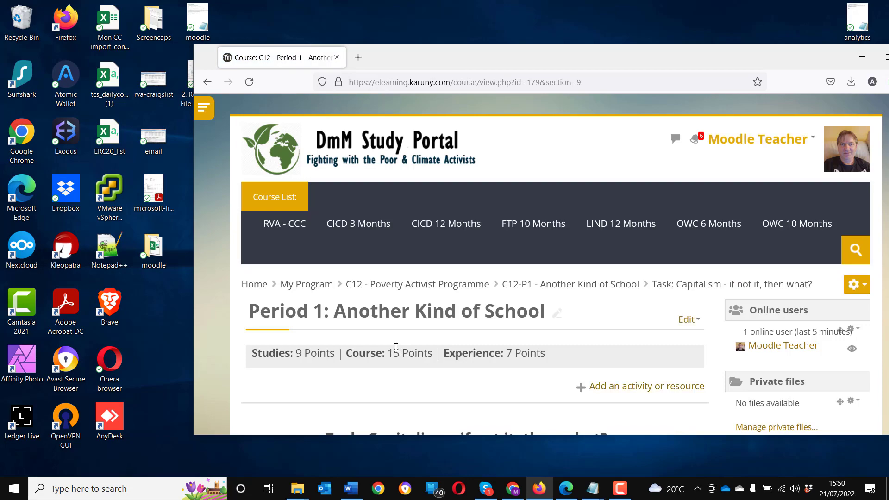
# Step: Add a new Assignment activity below the Files folder in the section "Task: Capitalism - if not it, then what?"
pyautogui.doubleClick(787, 56)
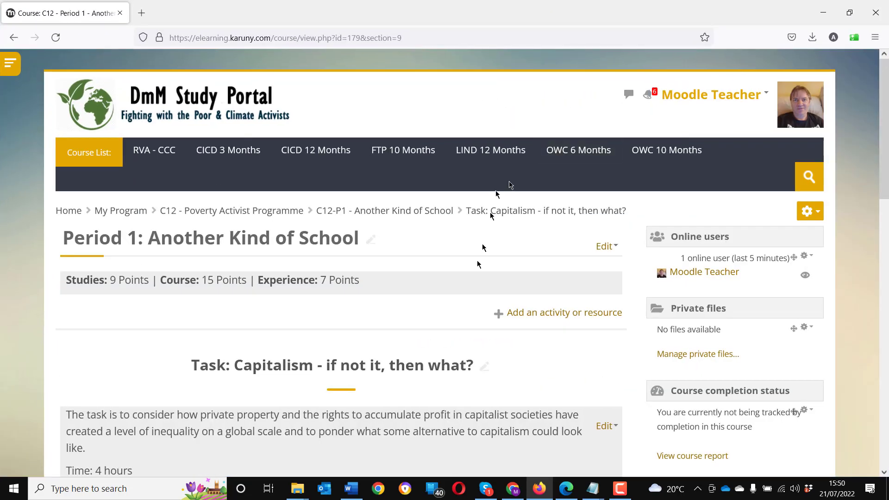
pyautogui.scroll(-15, 476, 265)
pyautogui.scroll(-3, 477, 265)
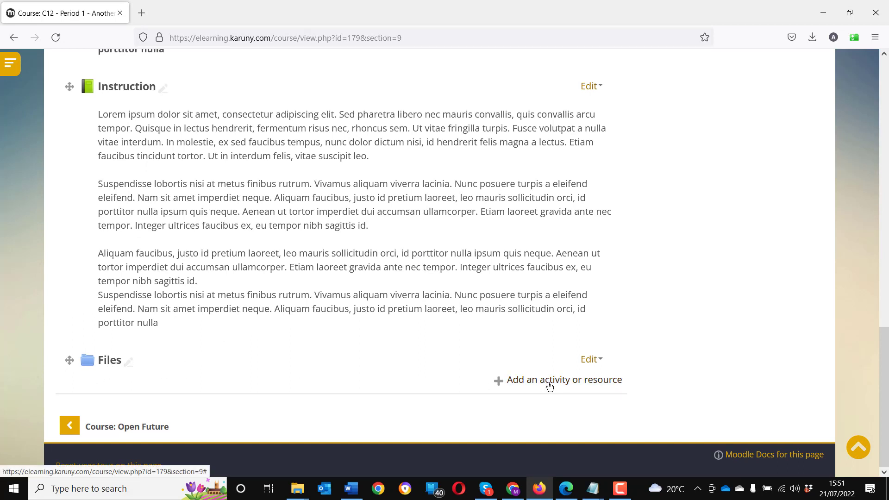
pyautogui.click(550, 386)
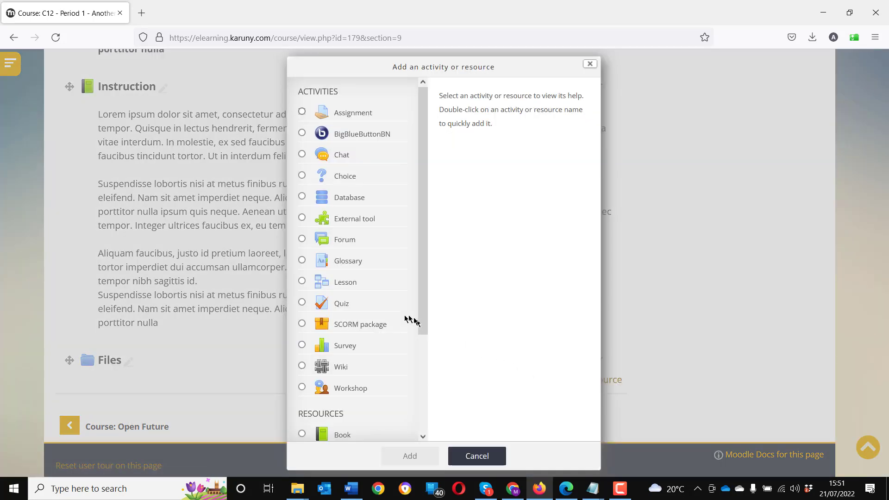
pyautogui.click(303, 112)
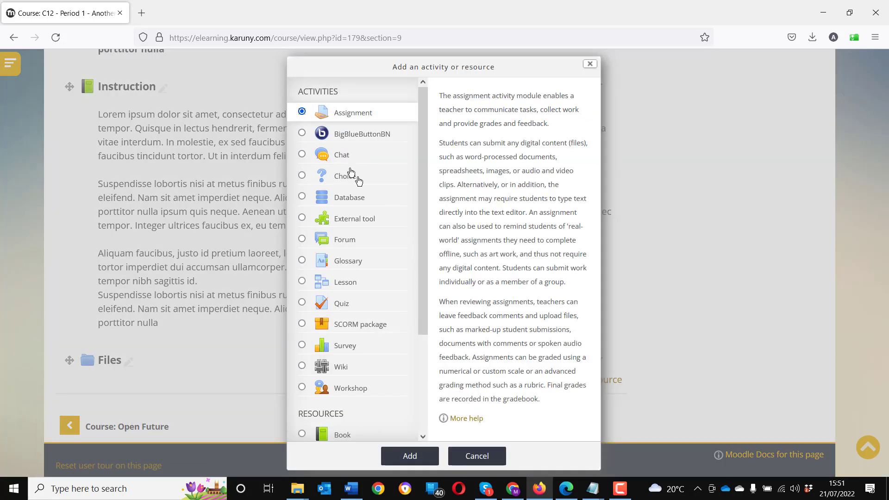
pyautogui.click(411, 456)
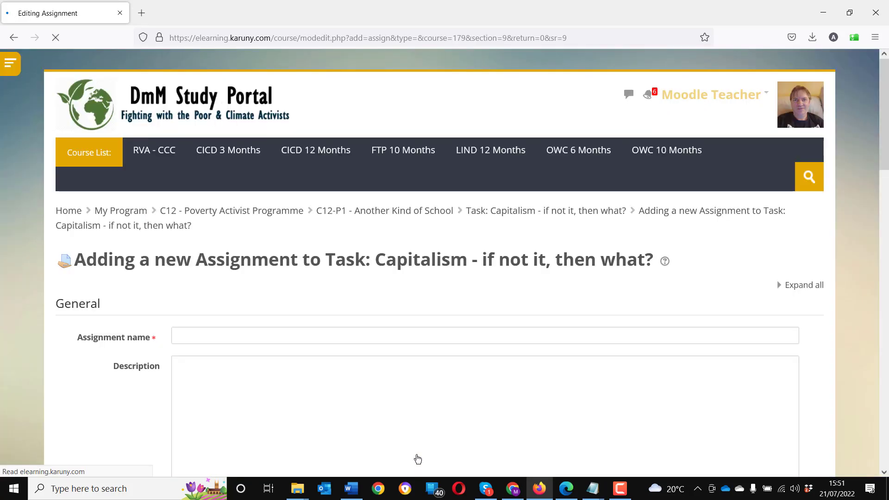
# Step: Name the assignment "C12-P1S1T9 - Capitalism", copying the task code from the task-details file in Notepad
pyautogui.click(198, 334)
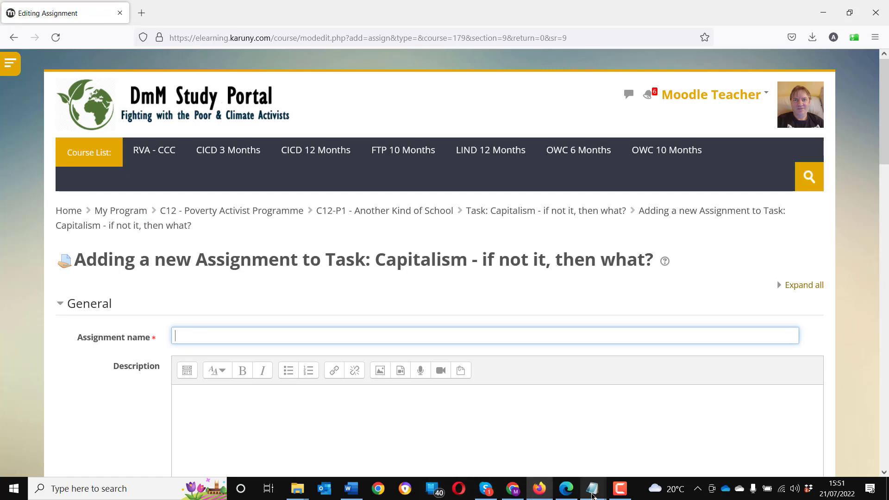
pyautogui.click(593, 496)
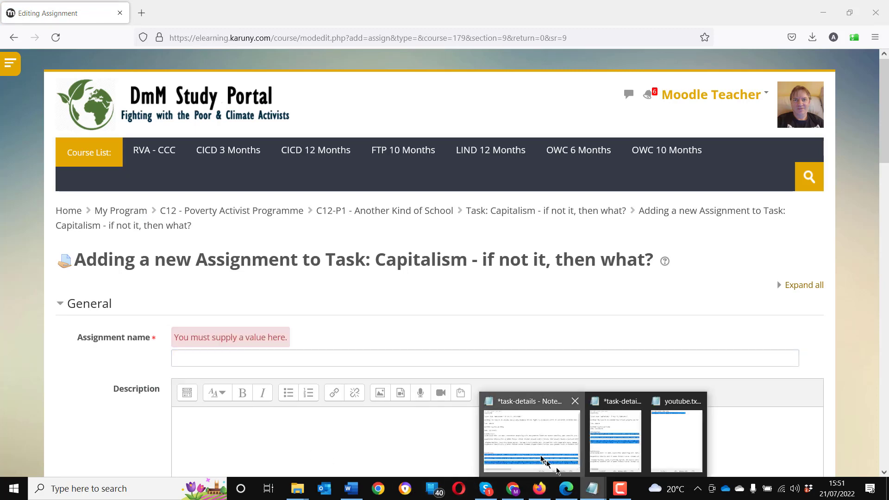
pyautogui.click(532, 440)
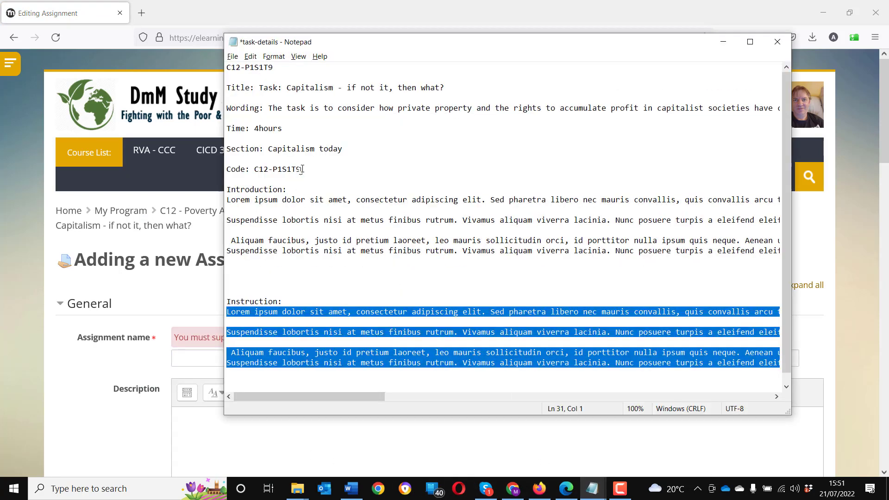
pyautogui.moveTo(301, 169); pyautogui.dragTo(258, 167)
pyautogui.hotkey('ctrl', 'c')
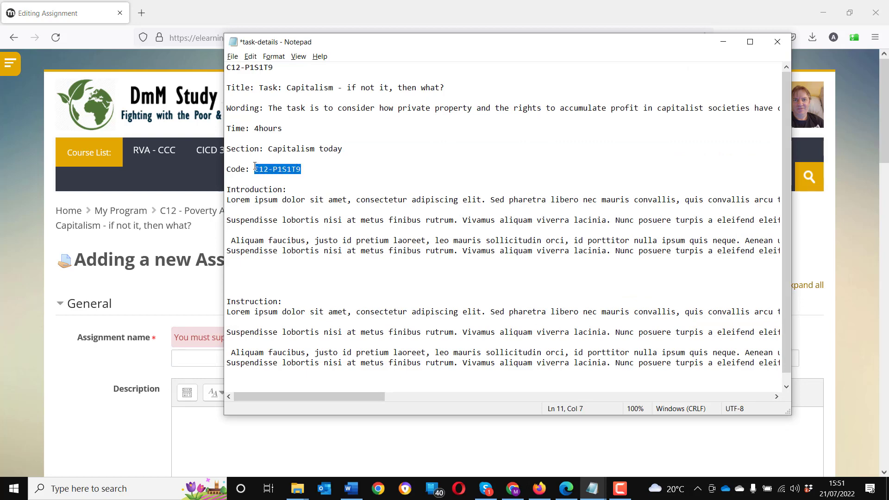
pyautogui.click(723, 42)
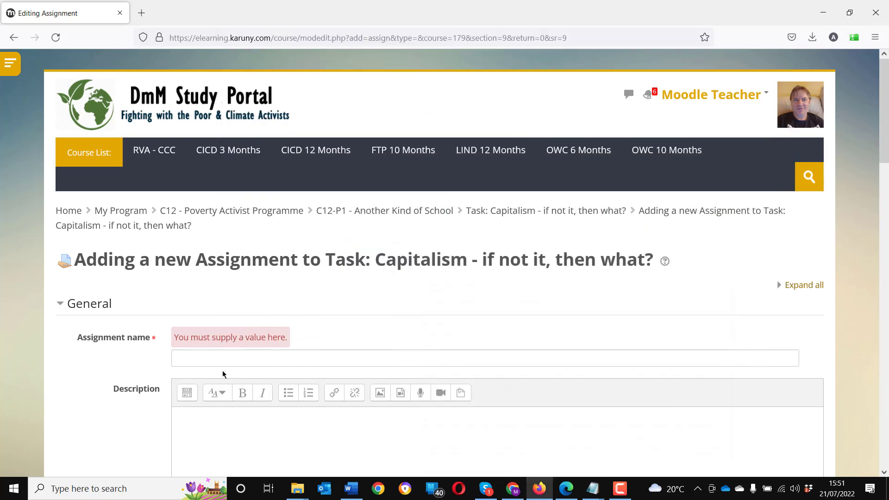
pyautogui.click(222, 361)
pyautogui.hotkey('ctrl', 'v')
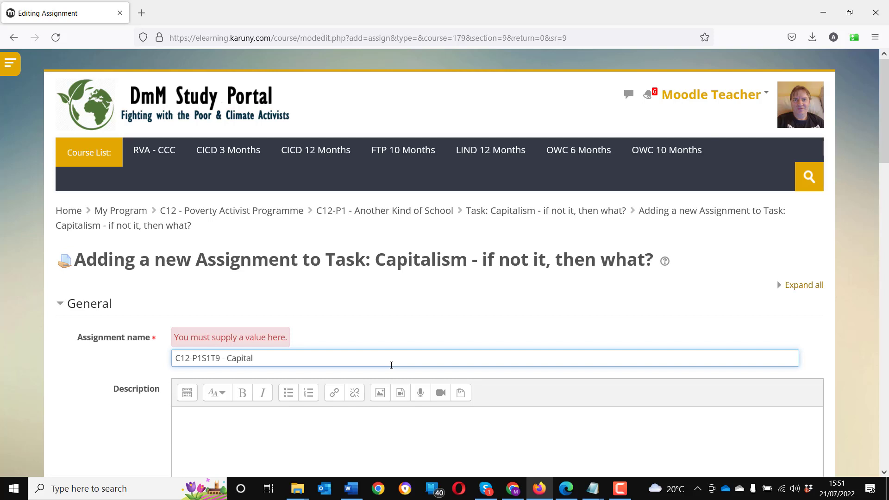
# Step: Review the assignment form with the description left empty, then save the assignment and return to the course
pyautogui.scroll(-2, 380, 370)
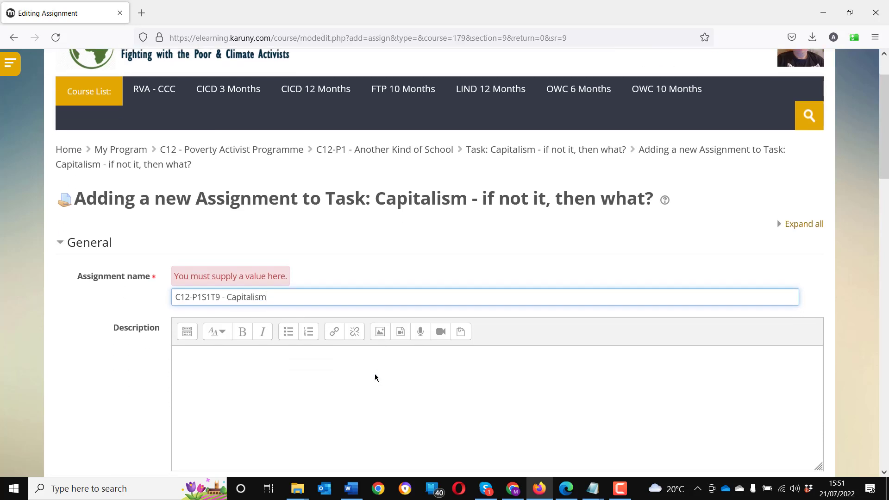
pyautogui.scroll(-4, 375, 376)
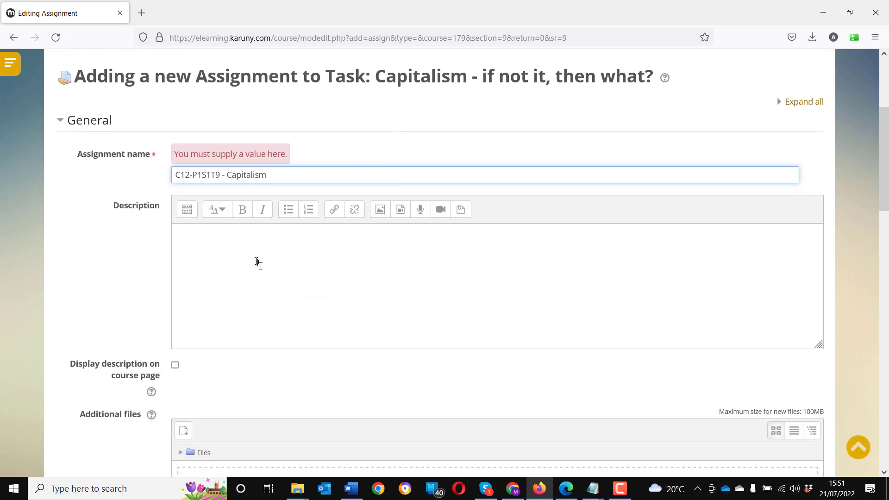
pyautogui.click(256, 260)
pyautogui.scroll(2, 243, 270)
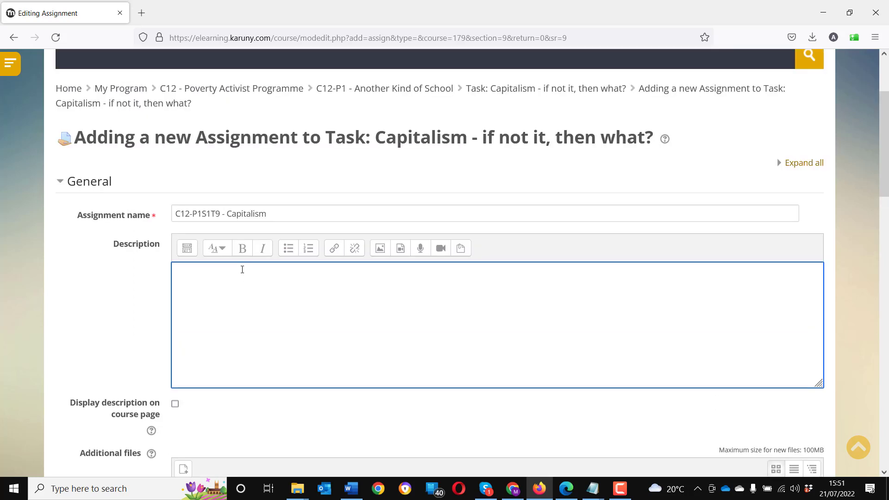
pyautogui.scroll(-2, 213, 297)
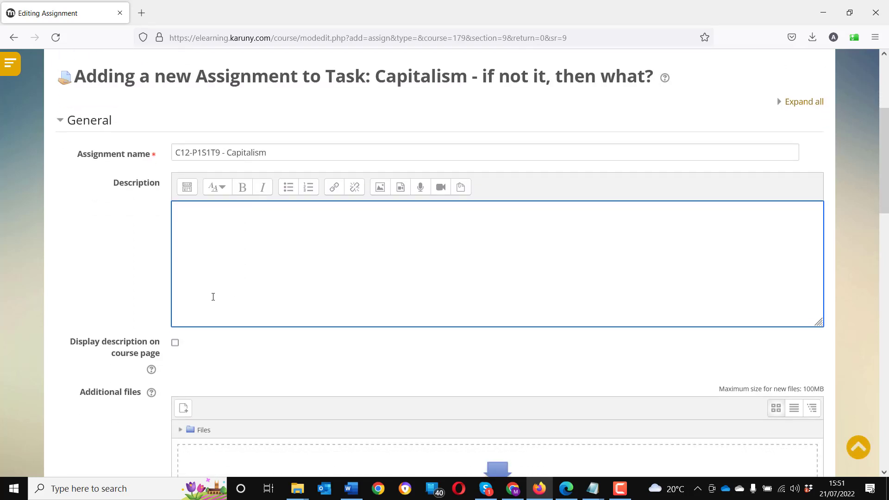
pyautogui.scroll(1, 213, 297)
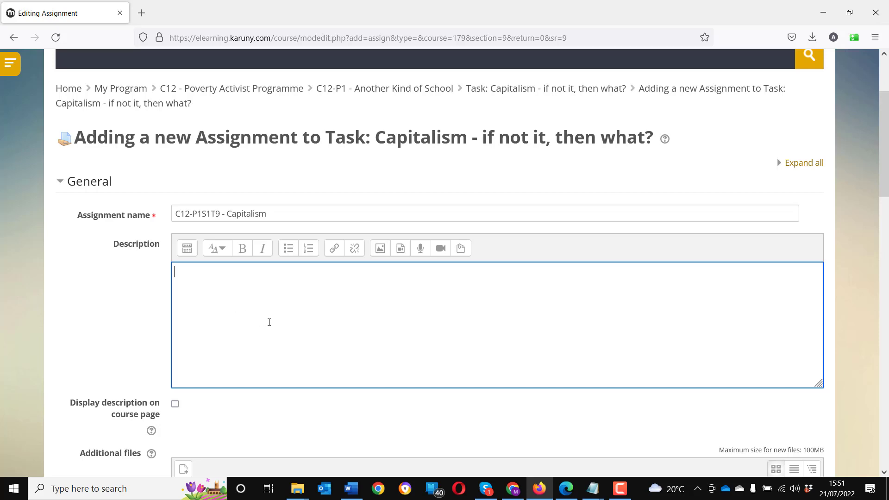
pyautogui.scroll(-20, 269, 323)
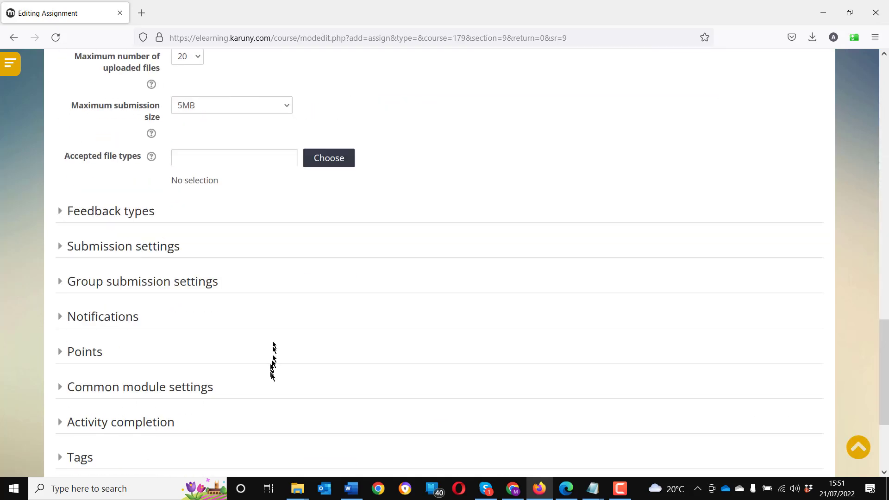
pyautogui.scroll(-3, 277, 419)
pyautogui.click(252, 390)
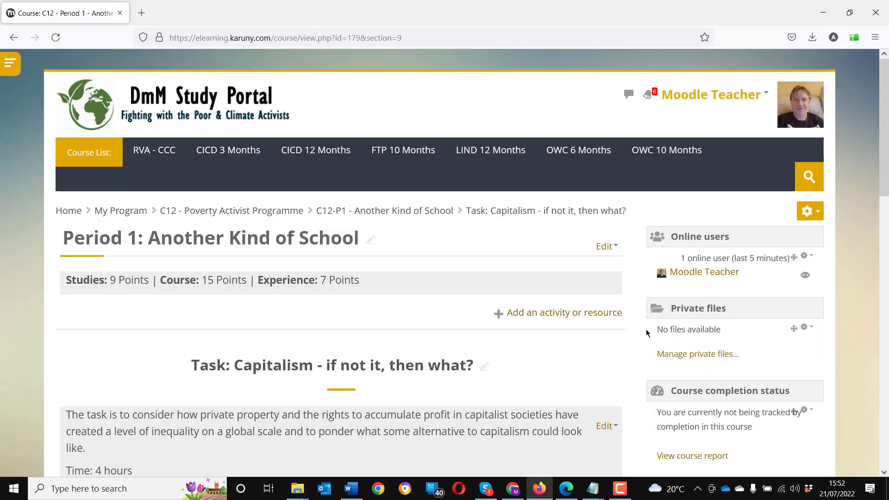
# Step: Go to the study portal's home page and open the Test assignment awaiting grading under C12-P2 - Forces that Run the World
pyautogui.click(113, 114)
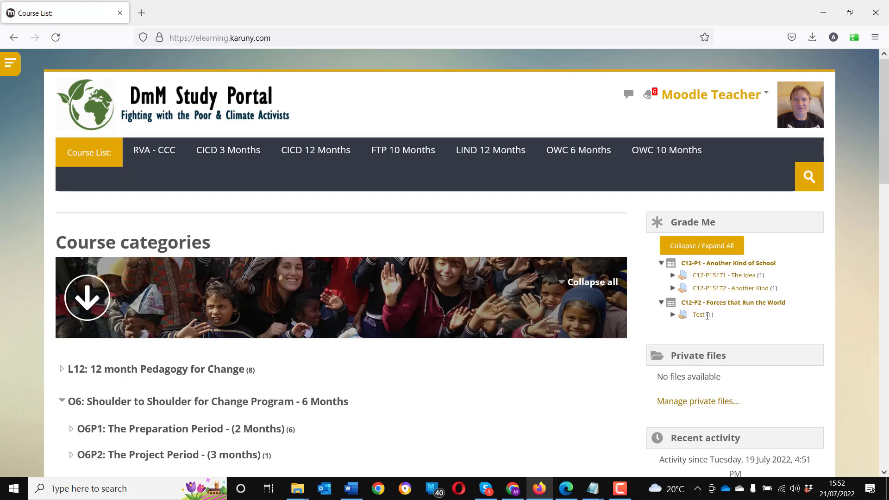
pyautogui.click(701, 316)
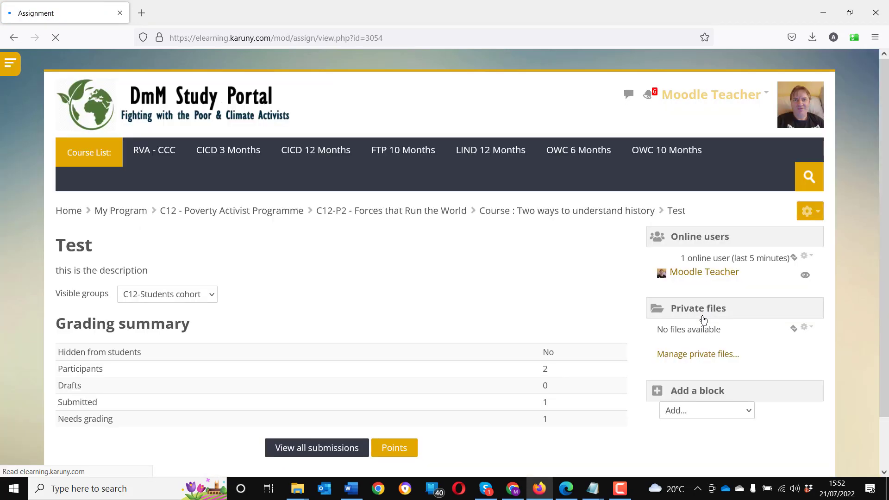
# Step: Look through the Test assignment's submission in the grader and the description in its settings, then return to the submissions list
pyautogui.click(349, 448)
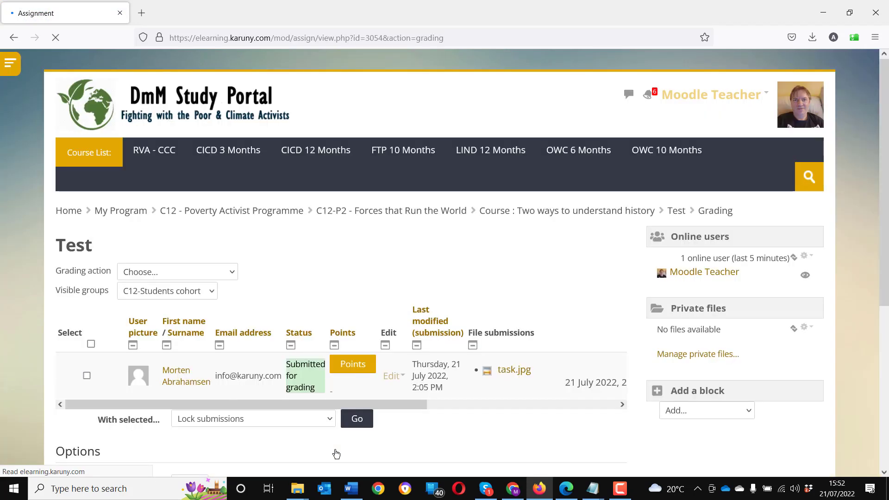
pyautogui.click(351, 364)
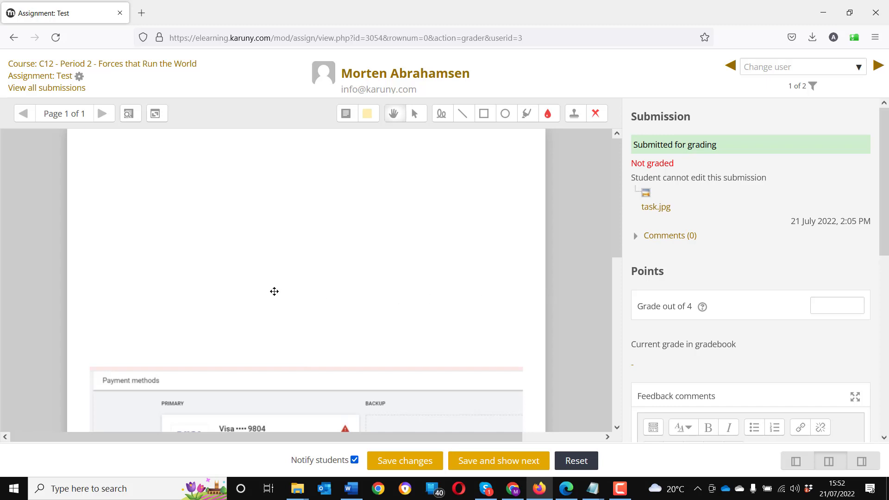
pyautogui.click(82, 80)
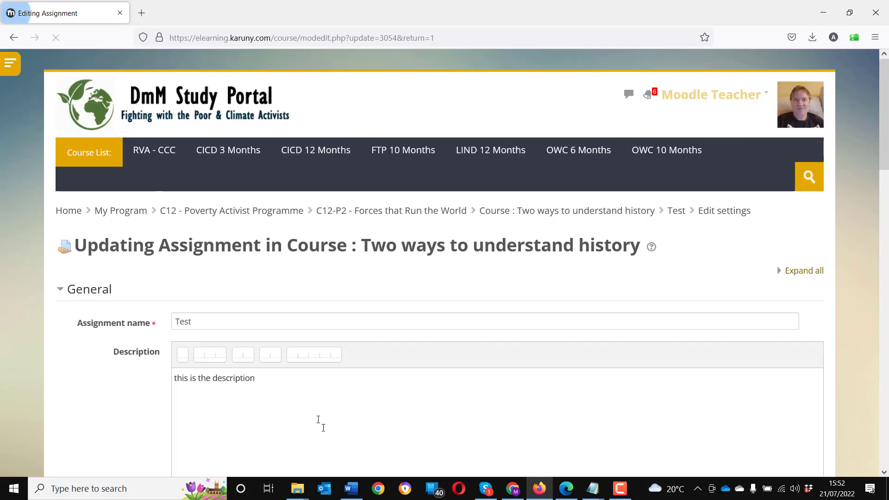
pyautogui.moveTo(262, 380); pyautogui.dragTo(169, 382)
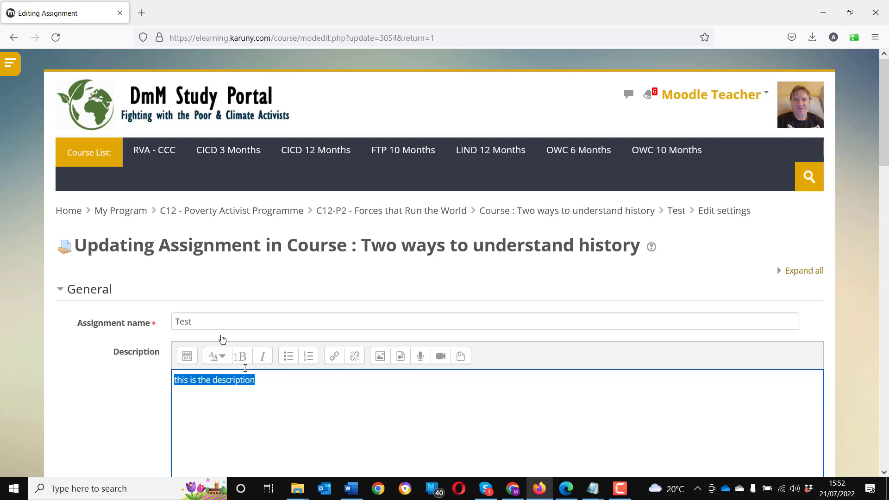
pyautogui.click(14, 37)
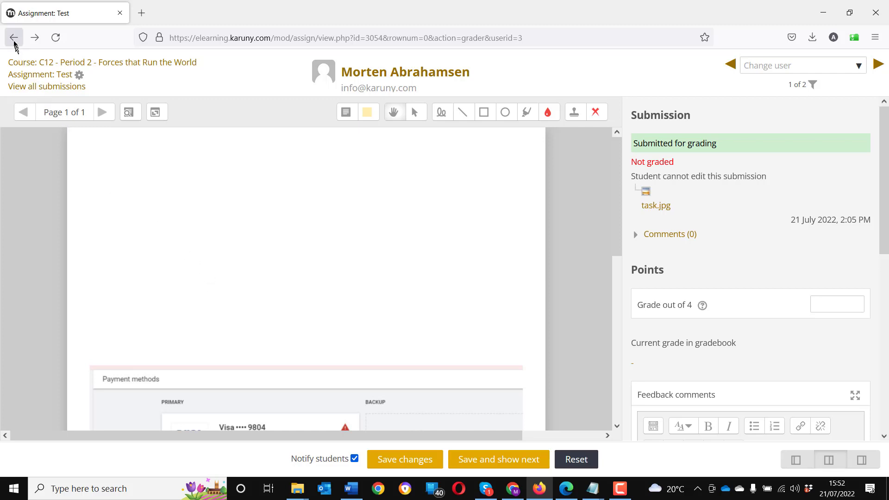
pyautogui.click(14, 38)
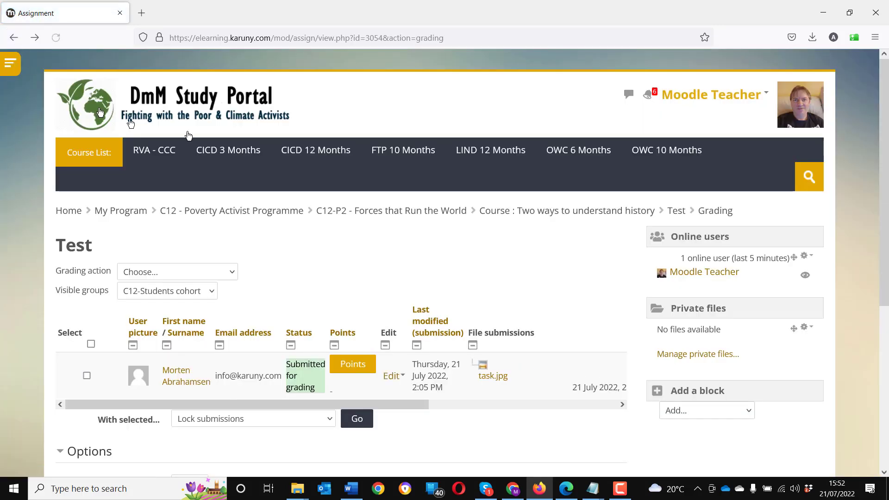
# Step: Open the settings of the "C12-P1S1T9 - Capitalism" assignment in the CICD 12 Months course "C12 - Period 1 - Another Kind of School"
pyautogui.click(313, 158)
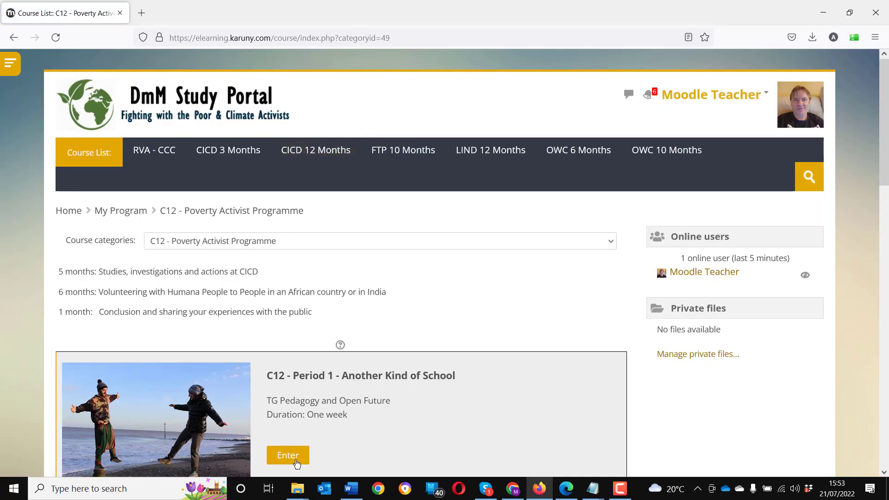
pyautogui.click(296, 462)
pyautogui.scroll(-20, 292, 461)
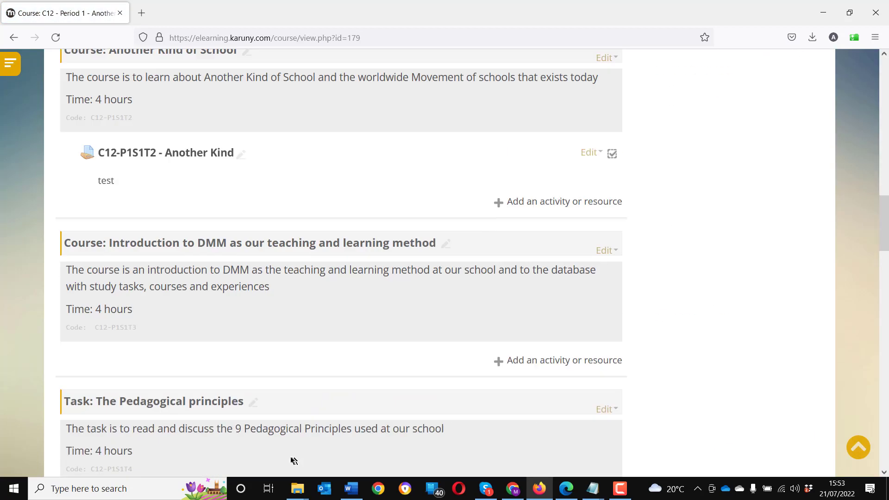
pyautogui.scroll(-10, 285, 458)
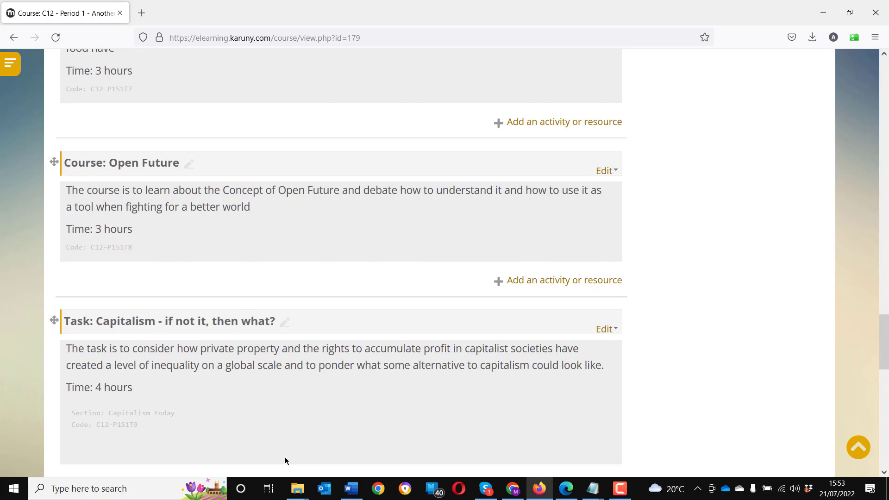
pyautogui.scroll(-3, 285, 458)
pyautogui.scroll(-12, 285, 457)
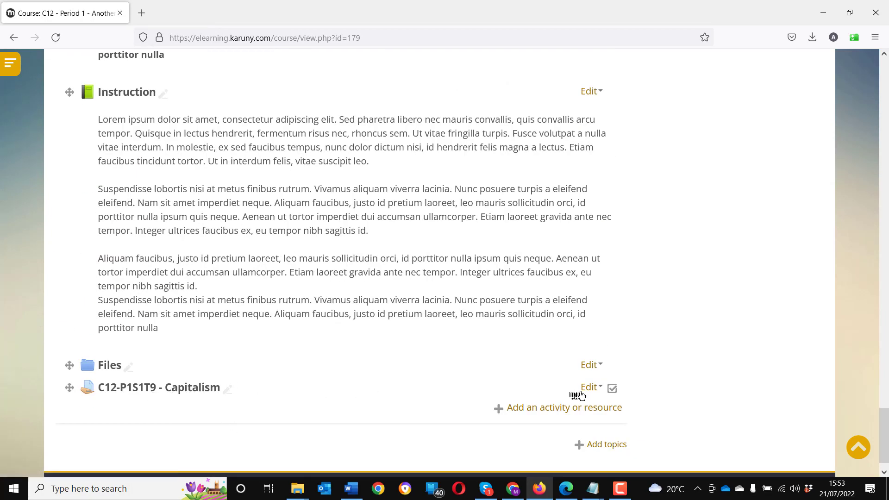
pyautogui.click(587, 389)
pyautogui.click(576, 375)
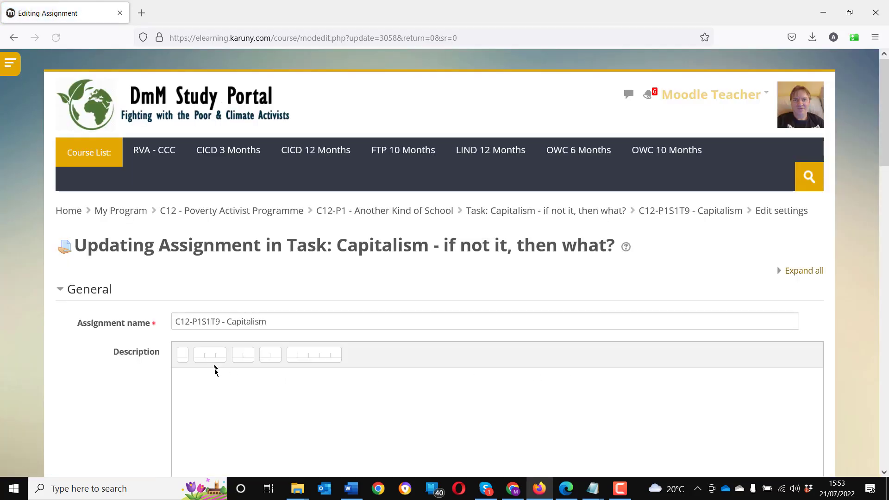
# Step: Write the assignment description as separate lines: "1. Write 200 words about the historiy of ...", "2.", "3" and "4"
pyautogui.click(225, 392)
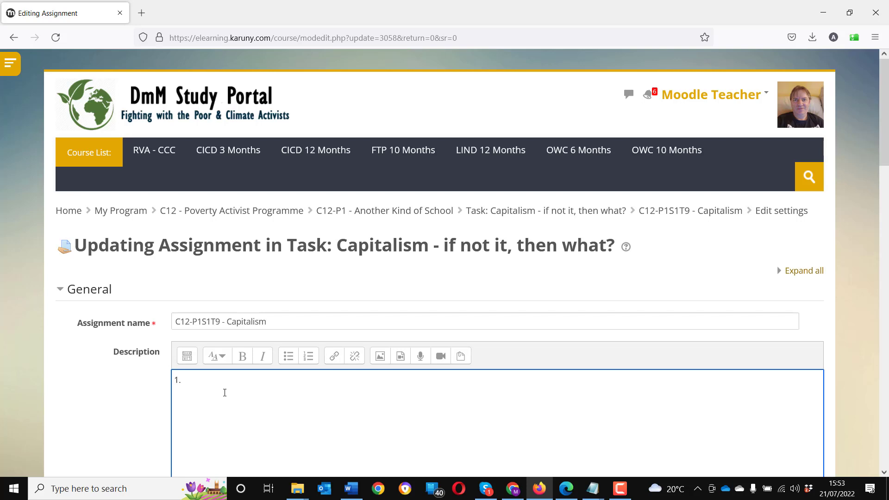
pyautogui.write('1. Write 200 words about the historiy of ...')
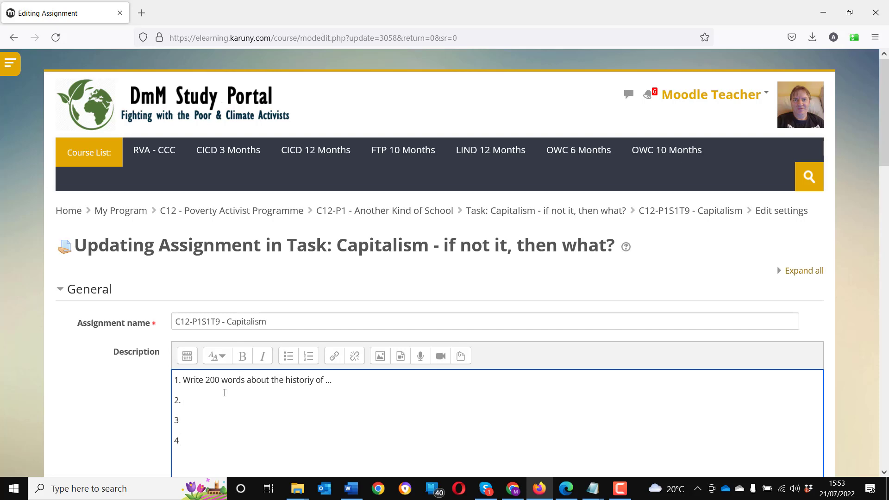
pyautogui.scroll(-3, 178, 397)
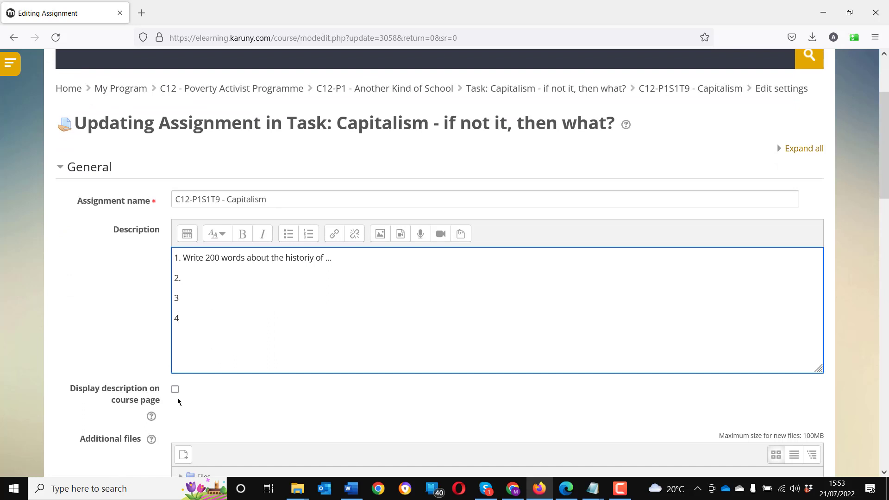
pyautogui.scroll(-3, 129, 387)
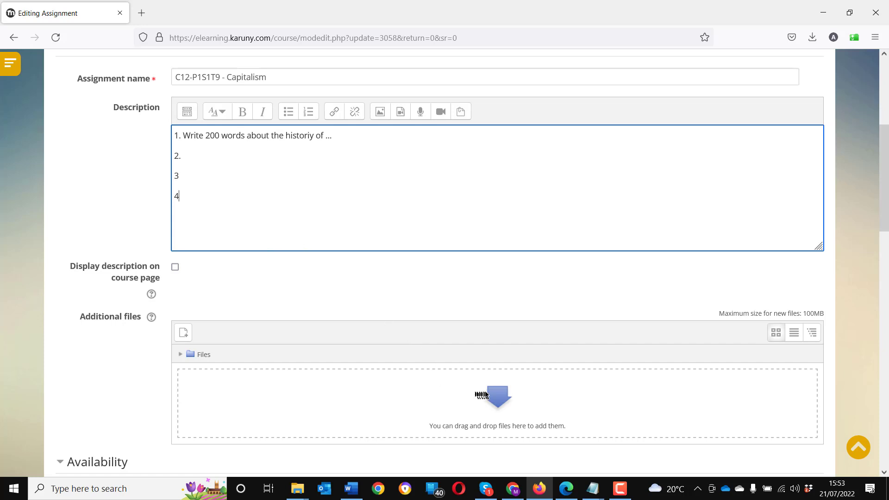
# Step: Open the Word document C12-P1S1T9-Capitalism from the C12-P1S1T9 folder, examine its question-and-reply layout, and close it
pyautogui.click(299, 492)
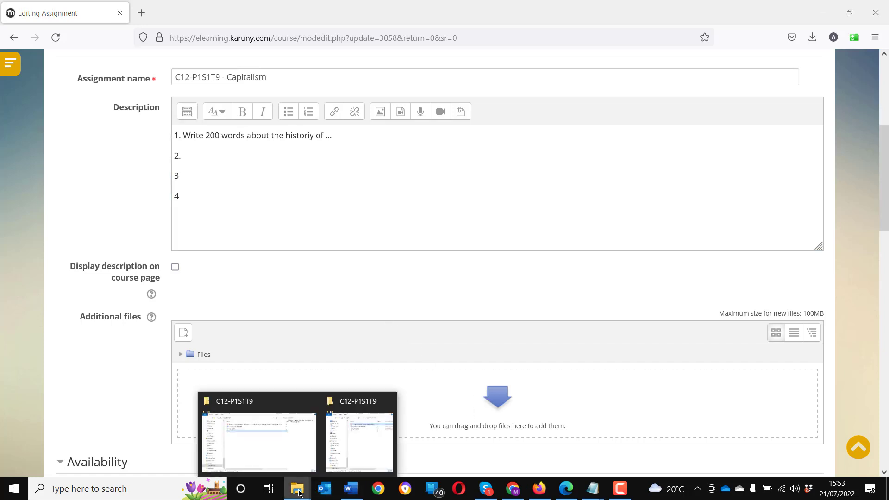
pyautogui.click(354, 452)
pyautogui.click(215, 198)
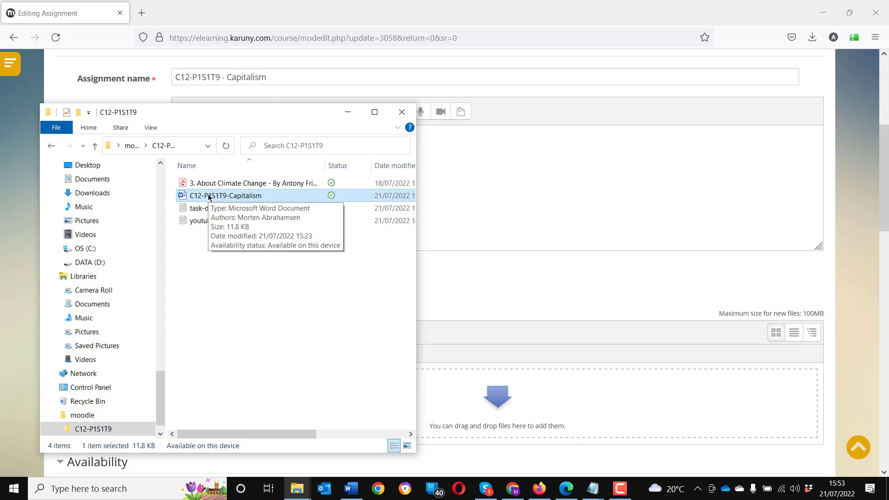
pyautogui.doubleClick(208, 196)
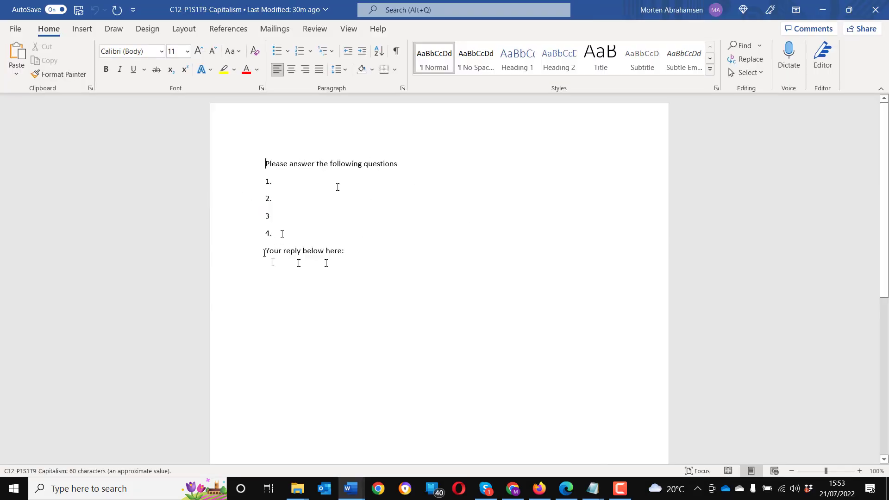
pyautogui.click(875, 12)
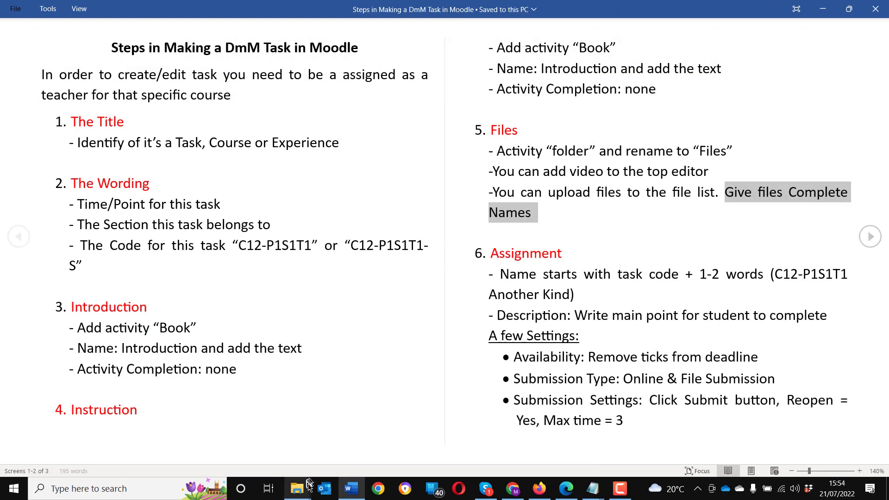
# Step: Add the Word document C12-P1S1T9-Capitalism from the C12-P1S1T9 folder to the assignment's additional files in Firefox
pyautogui.click(541, 491)
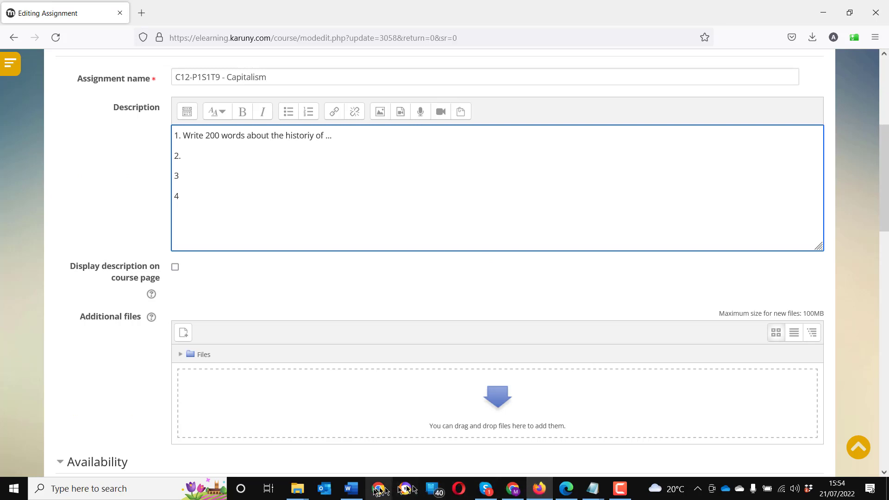
pyautogui.click(297, 488)
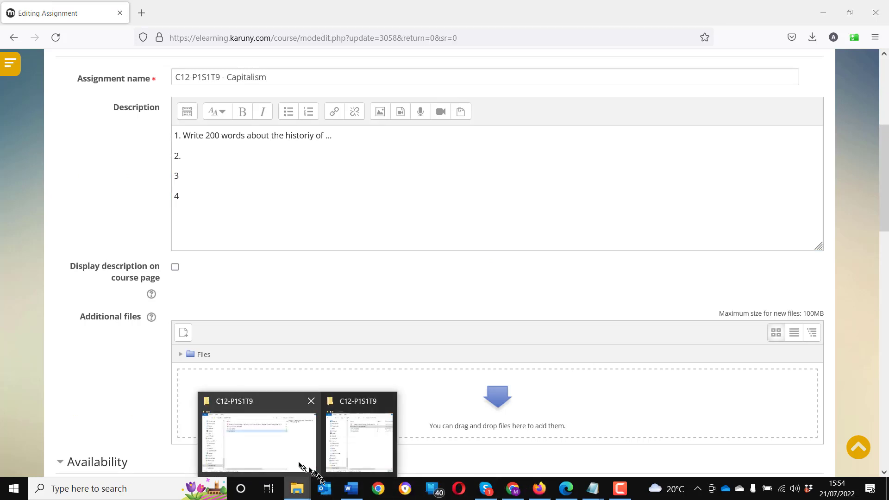
pyautogui.click(300, 463)
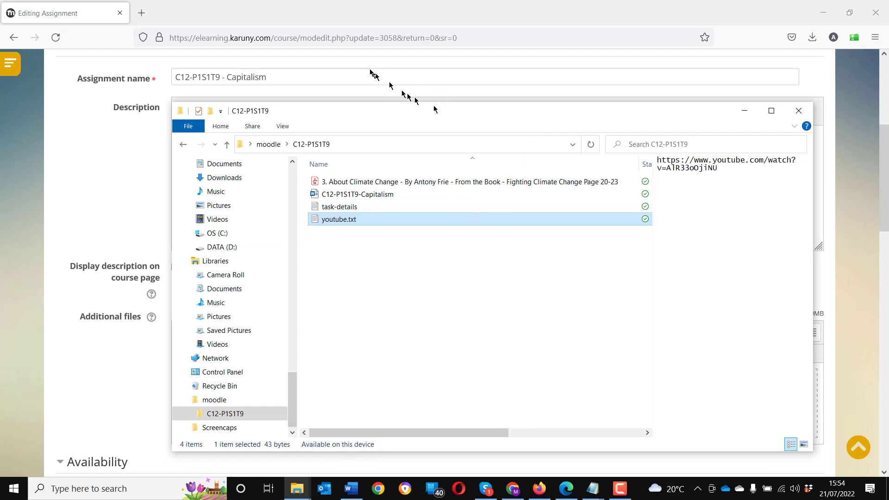
pyautogui.moveTo(814, 263); pyautogui.dragTo(515, 274)
pyautogui.click(329, 185)
pyautogui.click(336, 196)
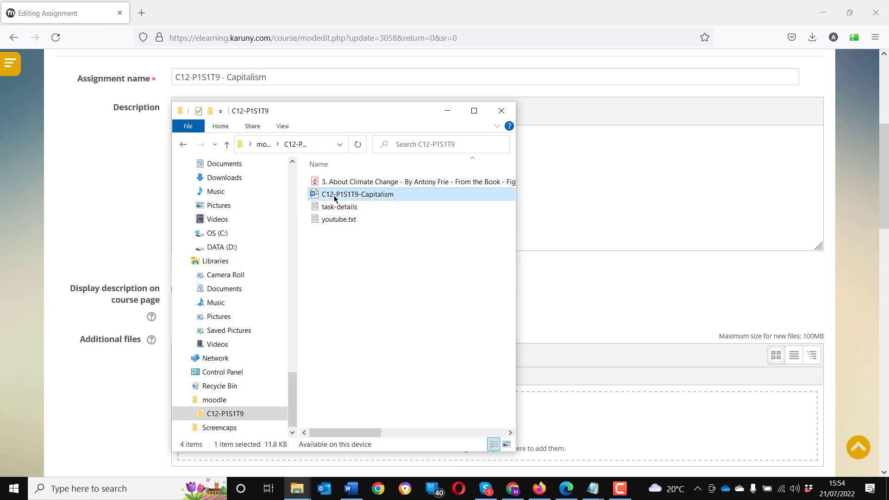
pyautogui.moveTo(334, 197); pyautogui.dragTo(573, 431)
pyautogui.click(447, 111)
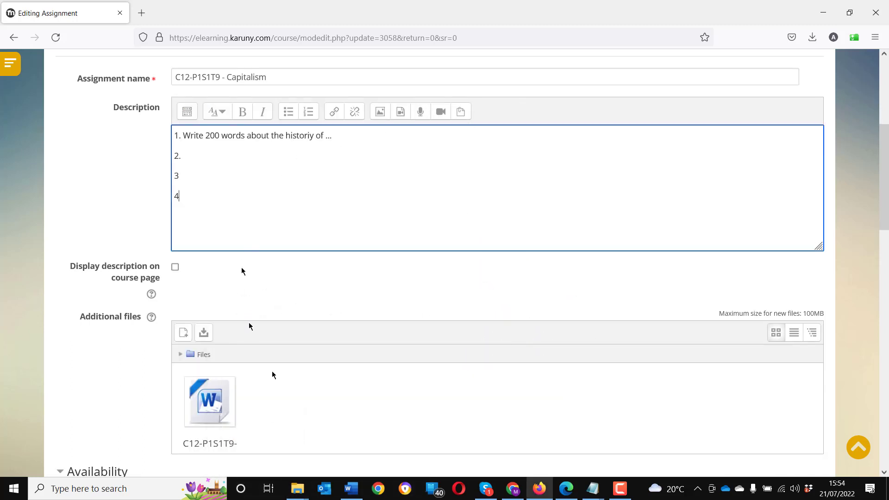
# Step: Disable the "Allow submissions from", "Due date" and "Remind me to grade by" dates in the assignment's availability settings
pyautogui.scroll(-3, 376, 416)
pyautogui.scroll(3, 373, 420)
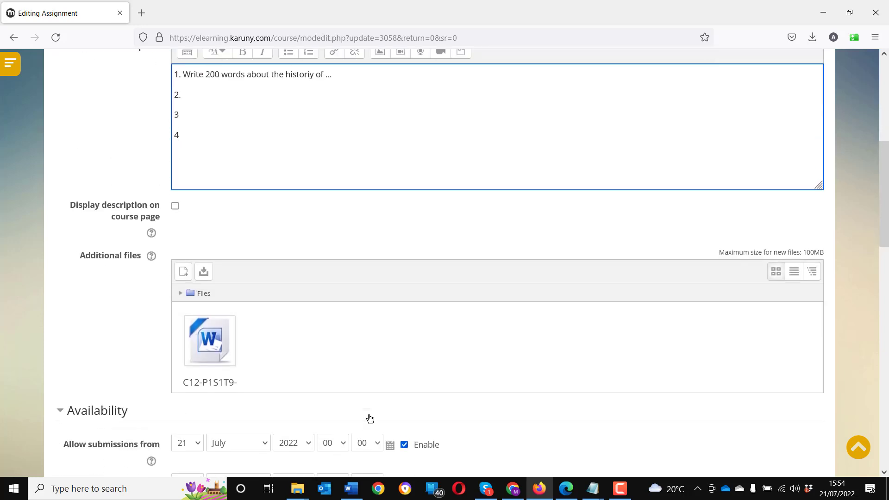
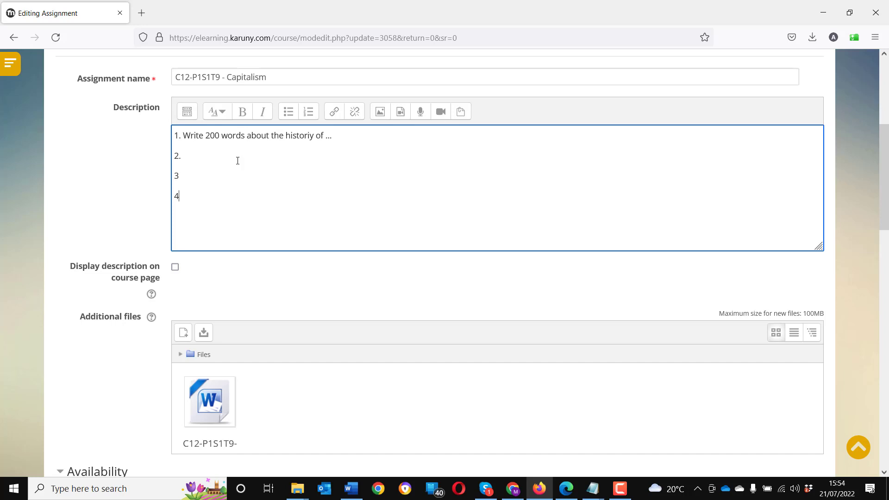
pyautogui.scroll(-3, 237, 257)
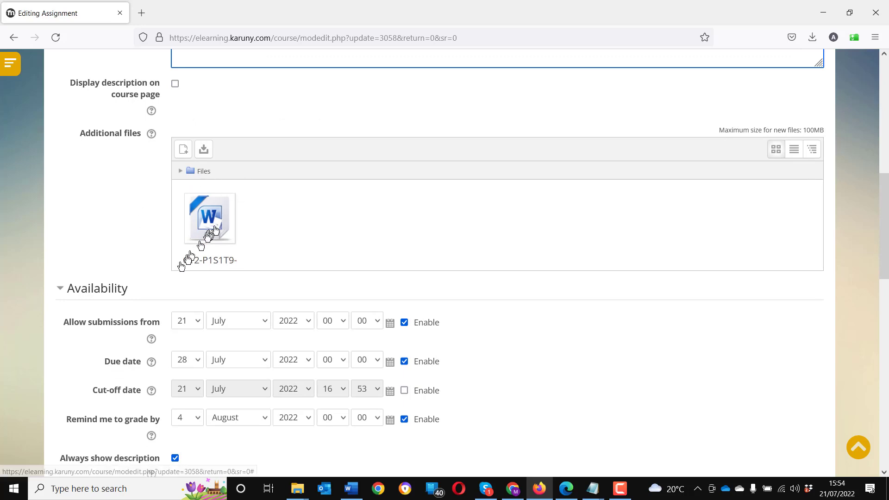
pyautogui.click(405, 323)
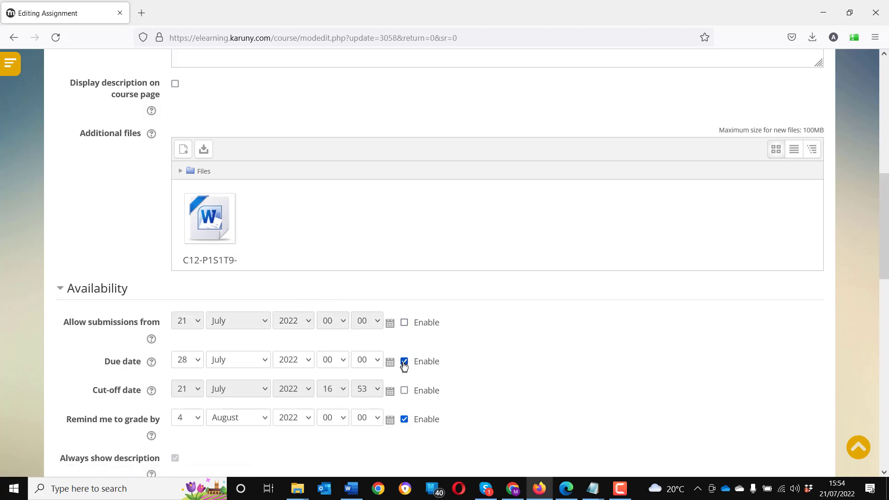
pyautogui.click(404, 363)
pyautogui.click(404, 419)
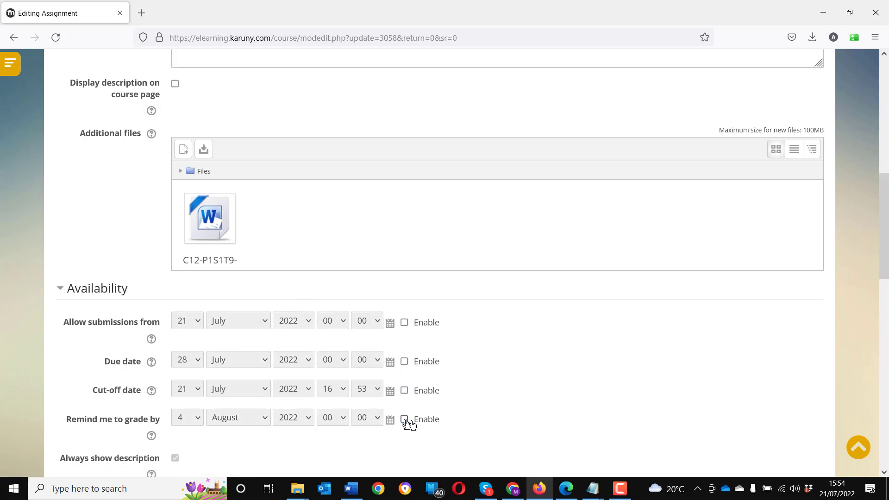
# Step: Enable Online text as a submission type alongside File submissions
pyautogui.scroll(-3, 480, 415)
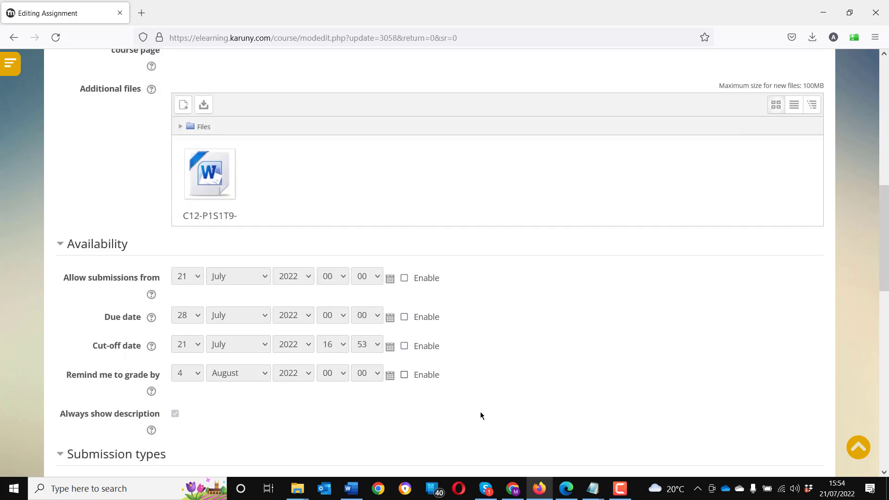
pyautogui.scroll(-2, 480, 414)
pyautogui.scroll(-1, 479, 412)
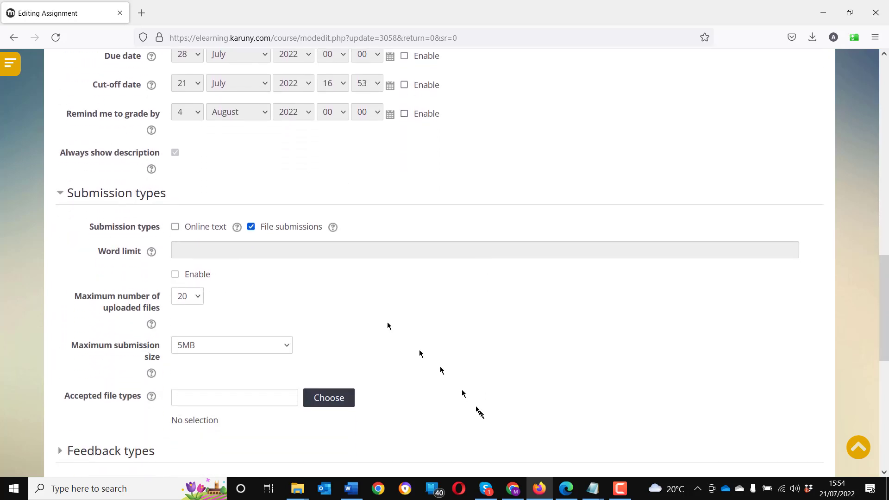
pyautogui.click(175, 228)
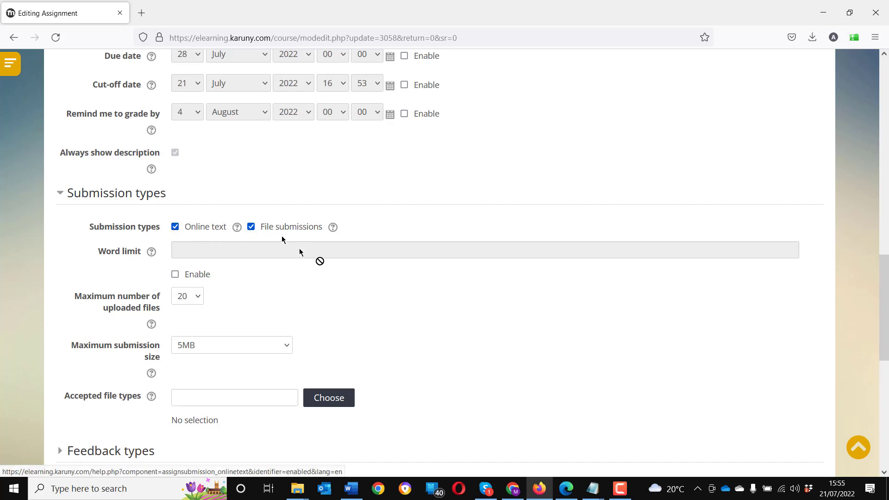
# Step: Examine the assignment's feedback type options and collapse the section again
pyautogui.scroll(-4, 497, 352)
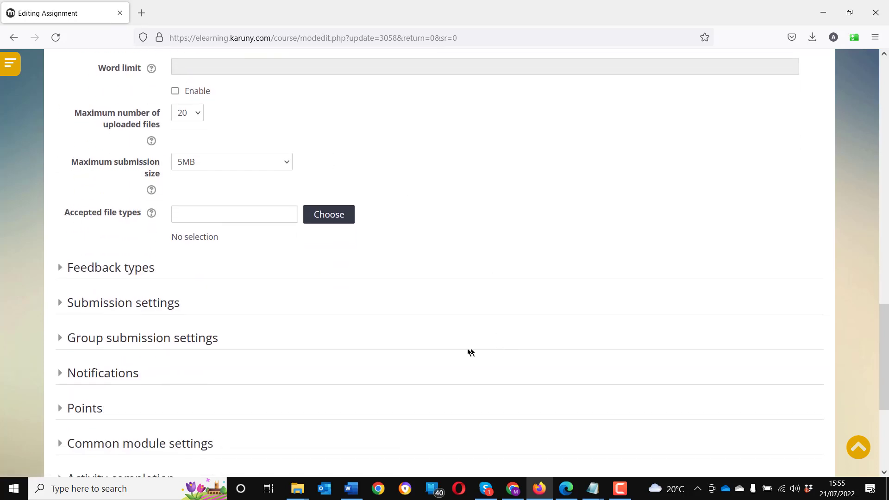
pyautogui.click(61, 272)
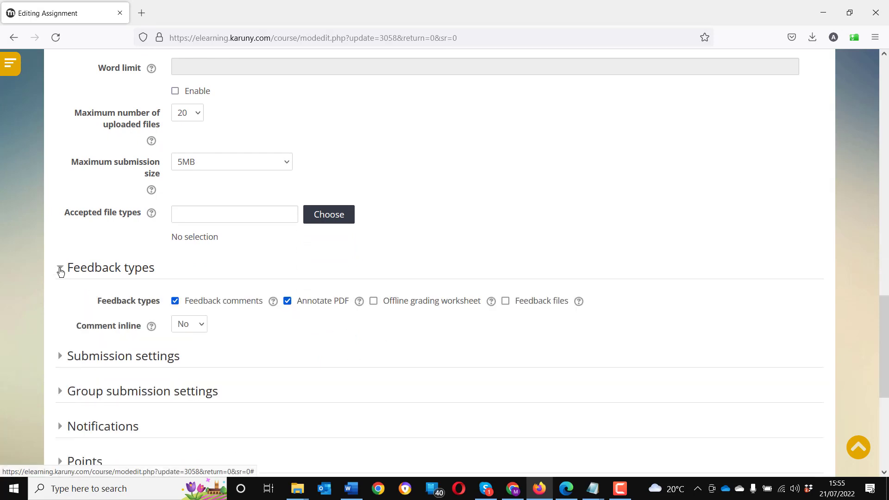
pyautogui.click(61, 272)
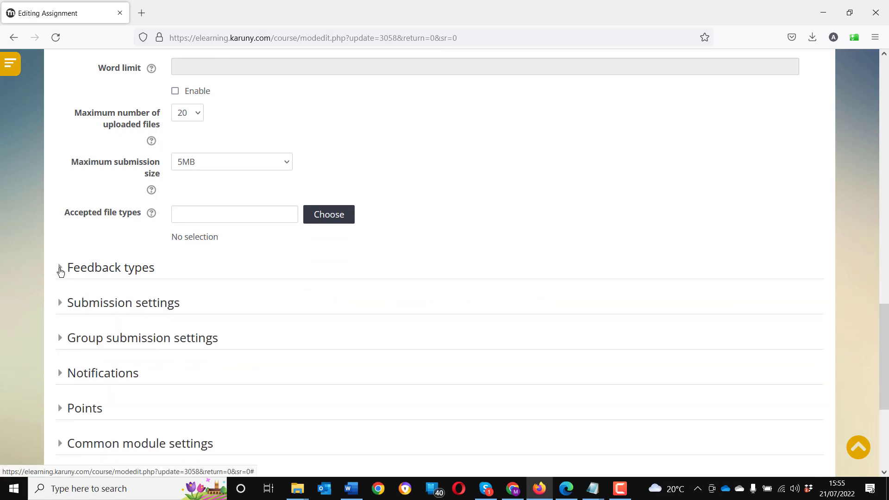
# Step: Set "Require students to click the submit button" to Yes in the assignment's submission settings
pyautogui.click(64, 305)
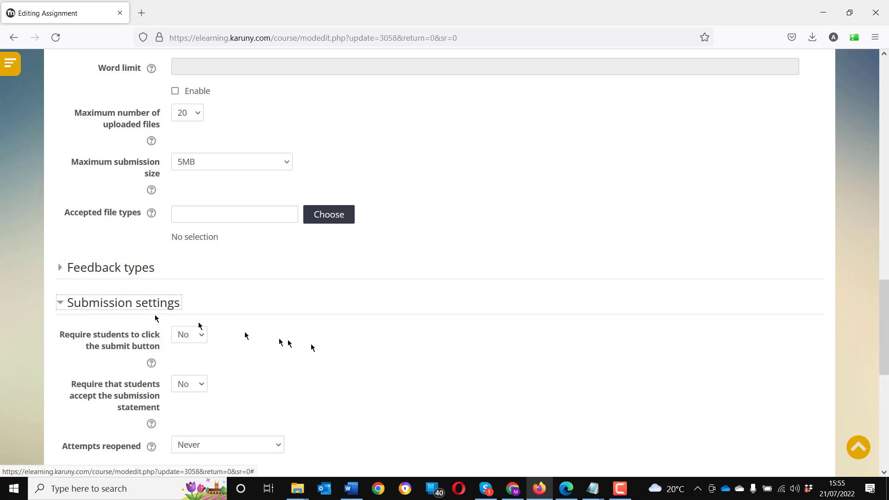
pyautogui.scroll(-1, 346, 349)
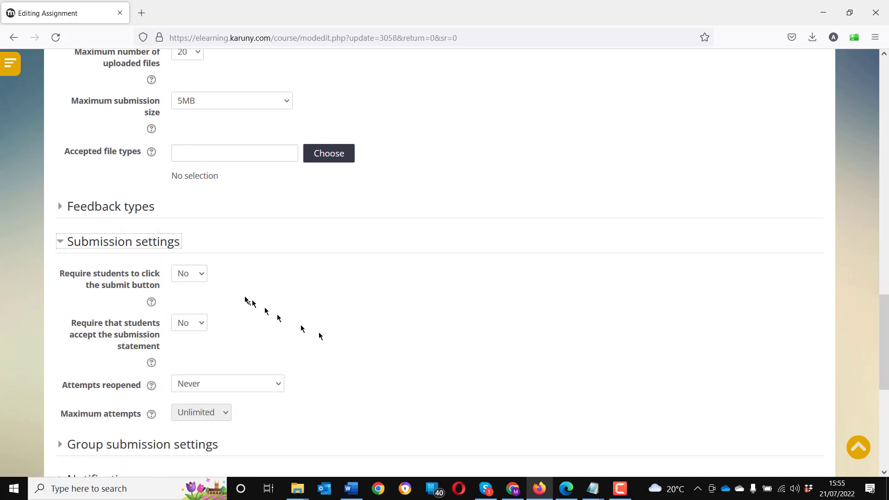
pyautogui.click(202, 277)
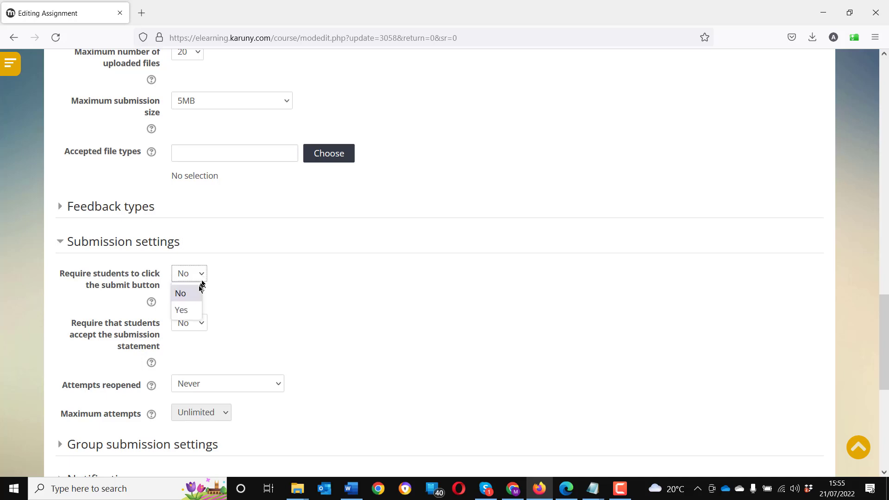
pyautogui.click(192, 307)
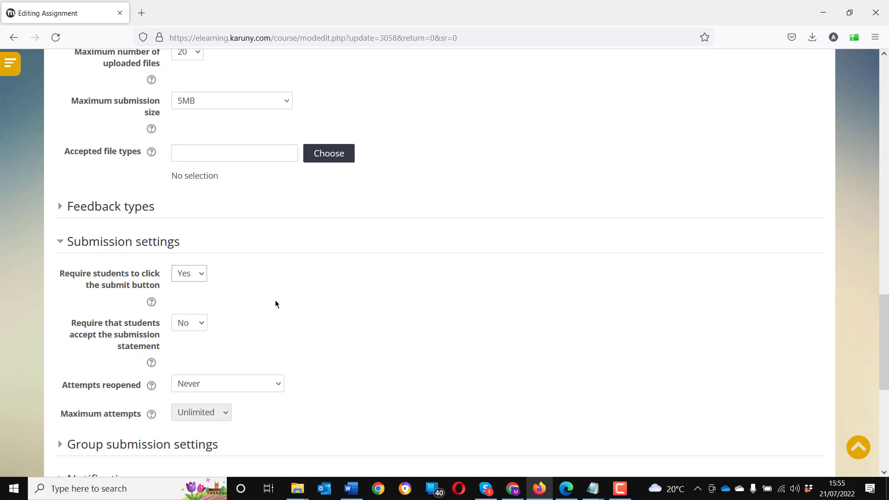
pyautogui.click(192, 326)
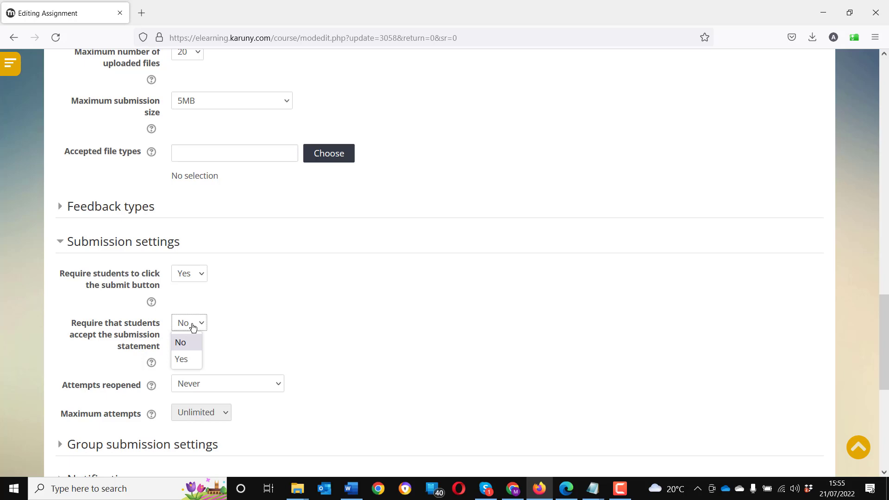
pyautogui.click(193, 327)
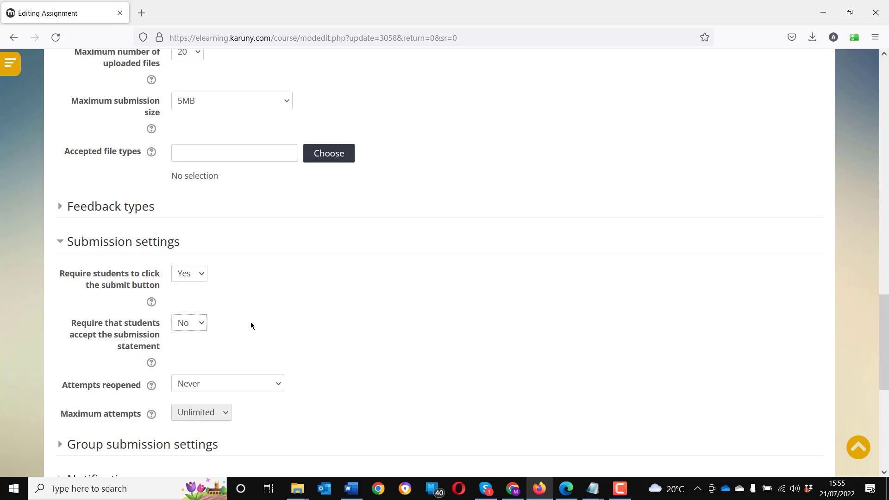
pyautogui.click(205, 323)
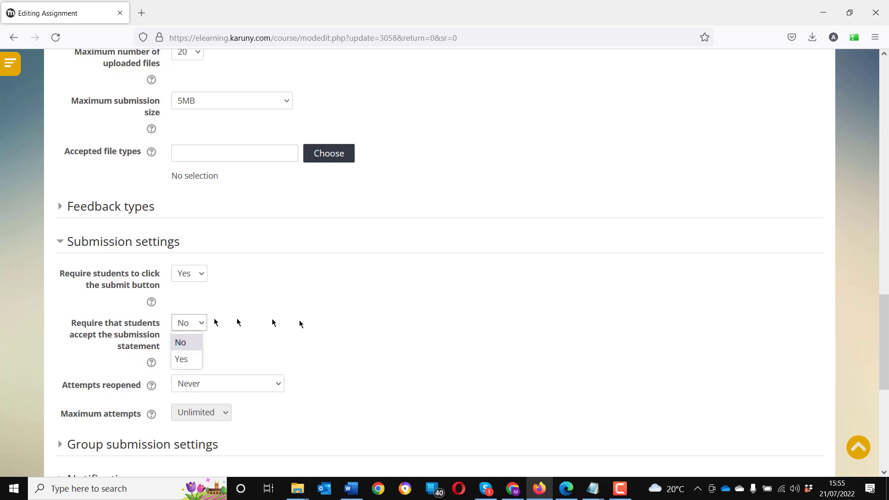
pyautogui.click(338, 324)
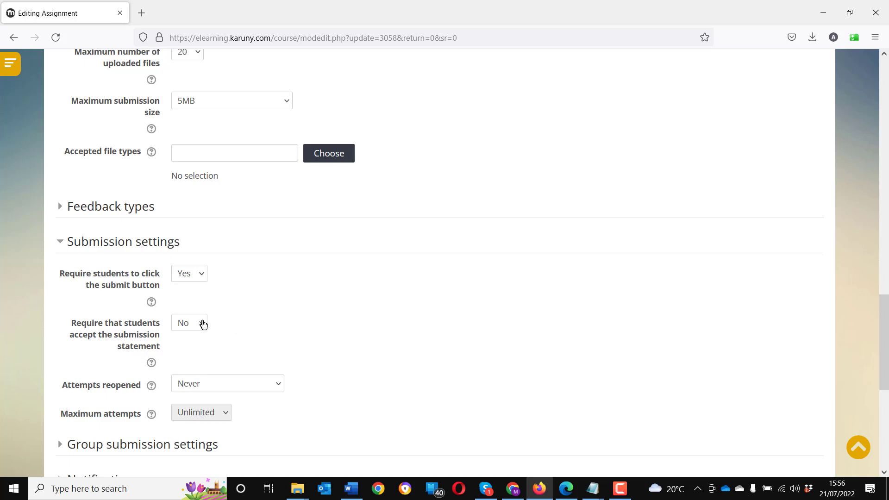
# Step: Set attempts to be reopened Manually and limit the maximum attempts to 3
pyautogui.scroll(-3, 391, 356)
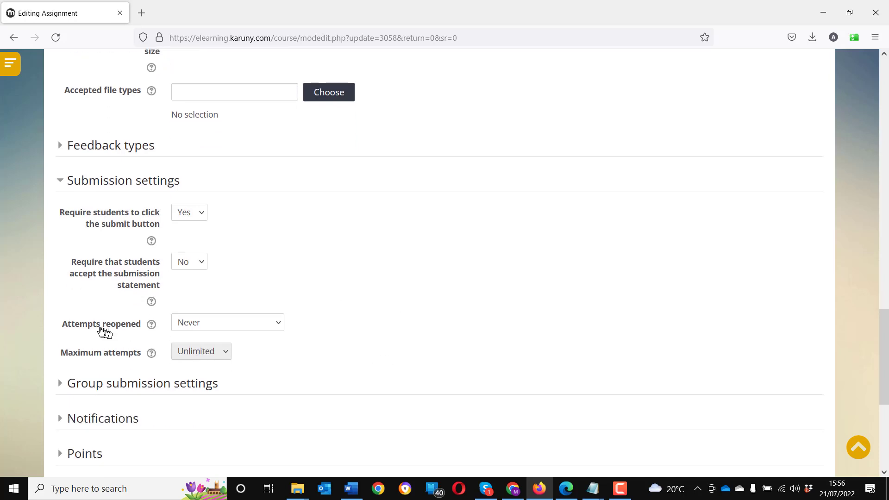
pyautogui.click(262, 327)
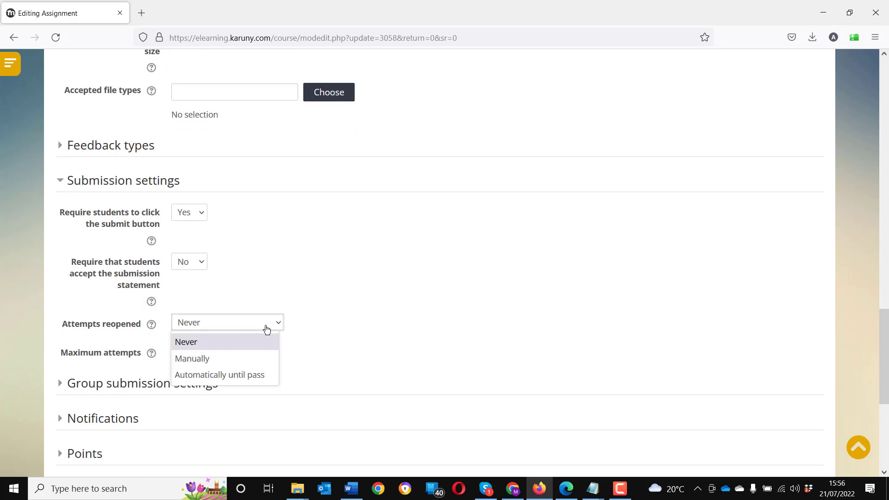
pyautogui.click(229, 359)
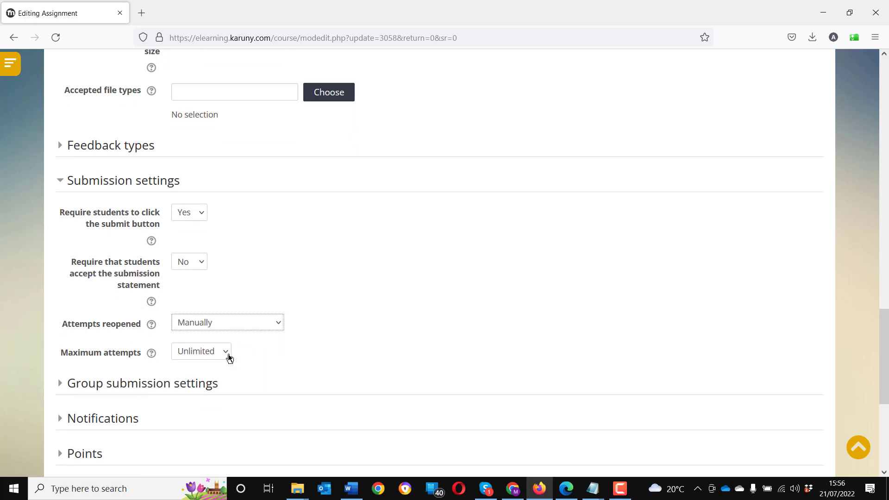
pyautogui.click(227, 353)
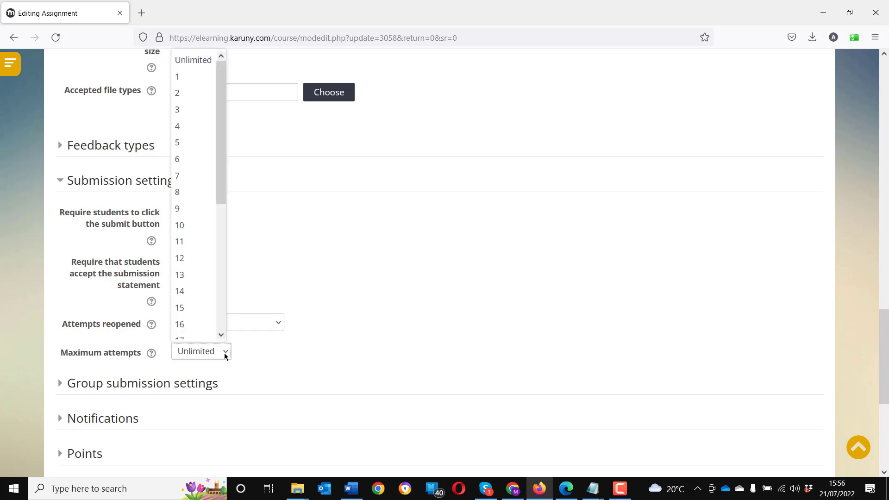
pyautogui.click(188, 112)
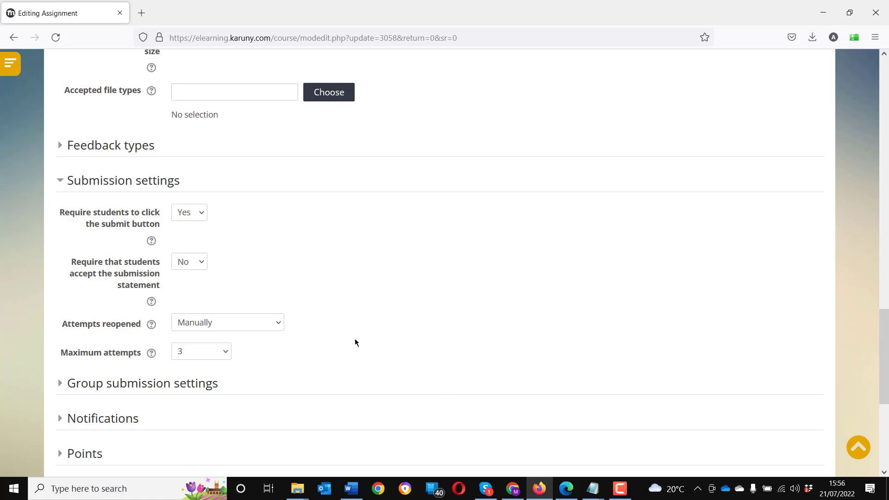
# Step: Set the assignment's maximum grade to 4 in the points settings
pyautogui.scroll(-2, 355, 340)
pyautogui.scroll(-1, 355, 342)
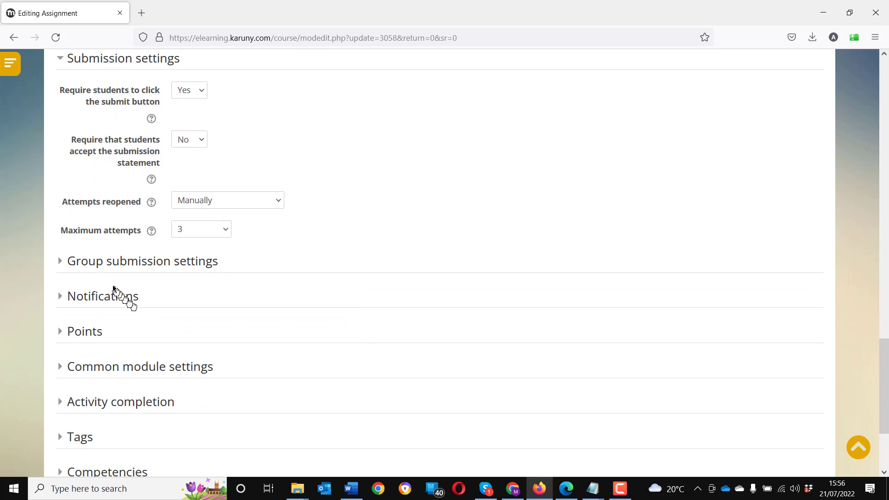
pyautogui.click(63, 334)
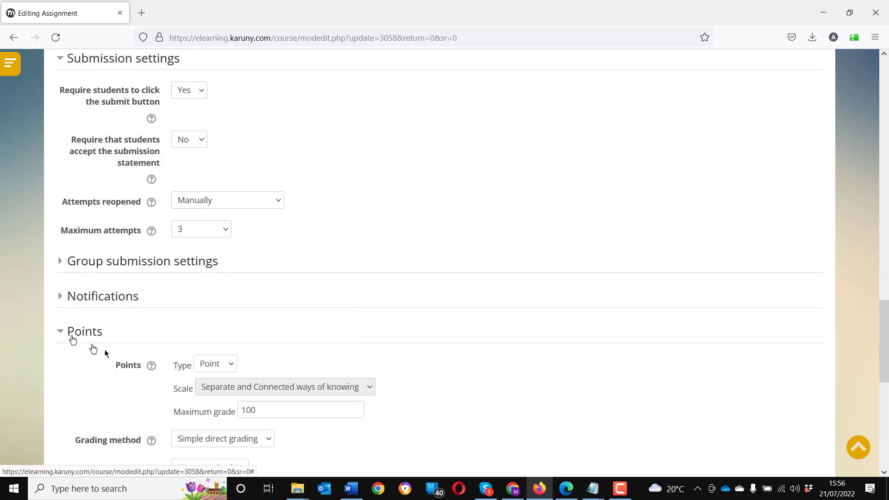
pyautogui.scroll(-2, 481, 388)
pyautogui.scroll(-1, 480, 388)
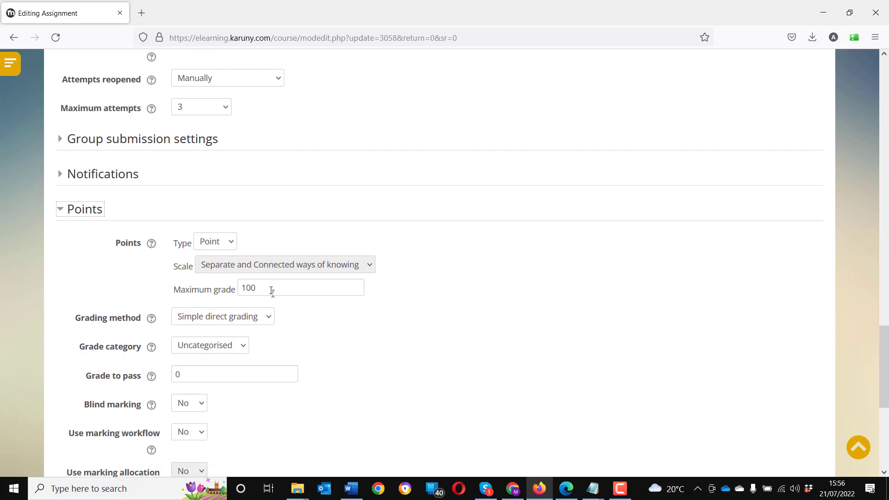
pyautogui.moveTo(272, 290); pyautogui.dragTo(224, 287)
pyautogui.write('4')
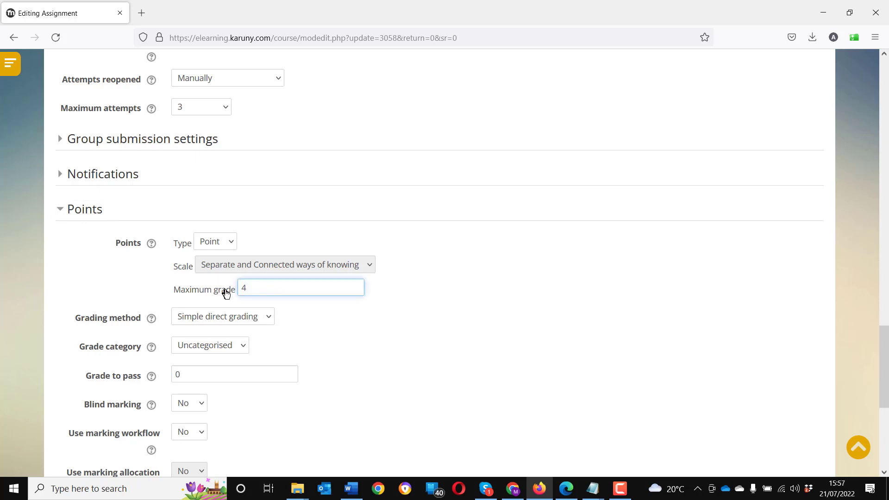
pyautogui.click(395, 363)
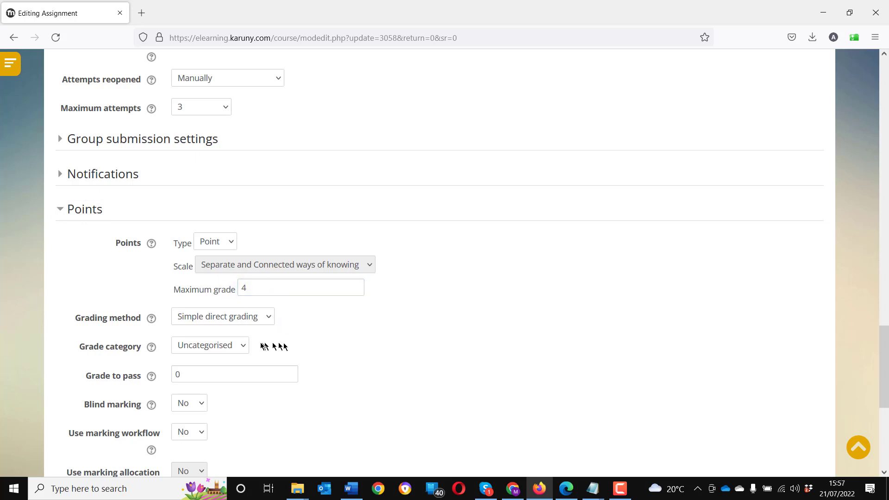
# Step: Assign the grade category Studies and set the grade to pass to 4
pyautogui.click(240, 346)
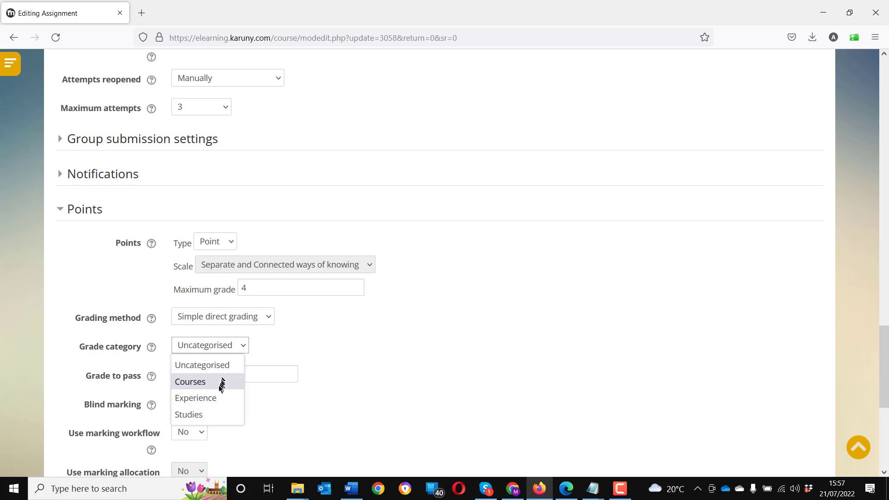
pyautogui.click(214, 417)
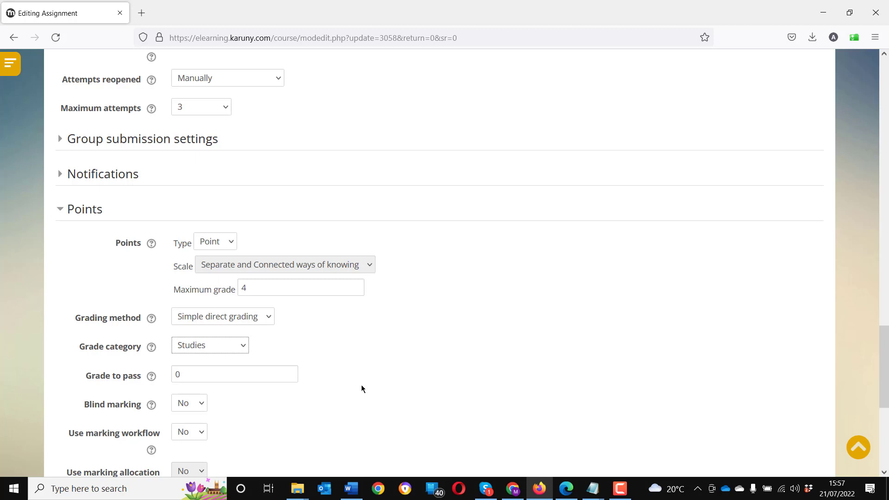
pyautogui.doubleClick(179, 375)
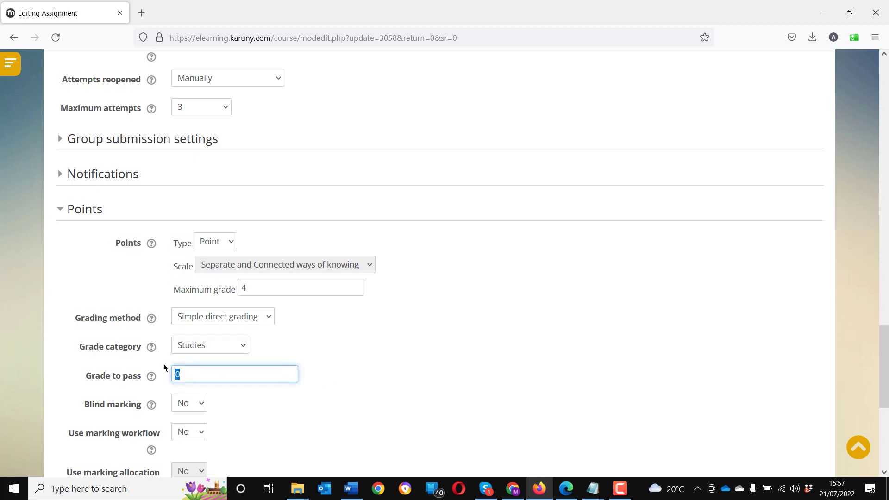
pyautogui.click(396, 380)
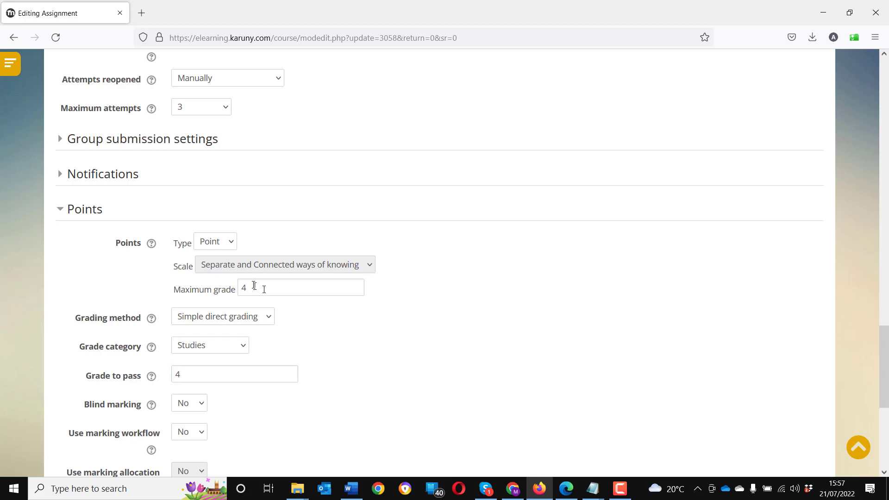
pyautogui.doubleClick(245, 288)
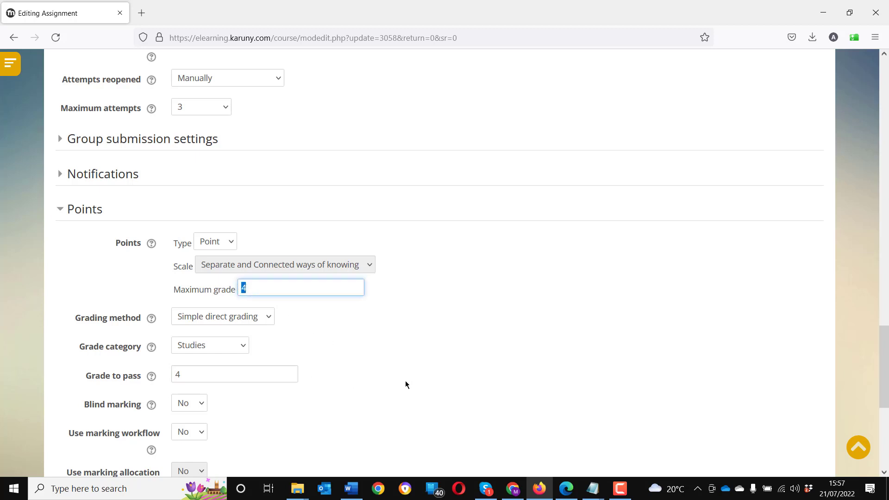
pyautogui.click(324, 354)
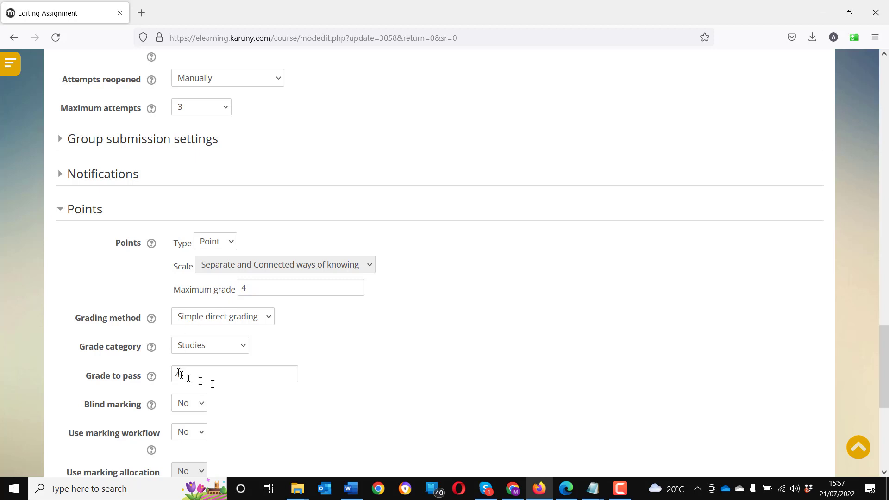
# Step: Set completion tracking to "Show activity as complete when conditions are met" and require students to receive a grade
pyautogui.scroll(-4, 355, 387)
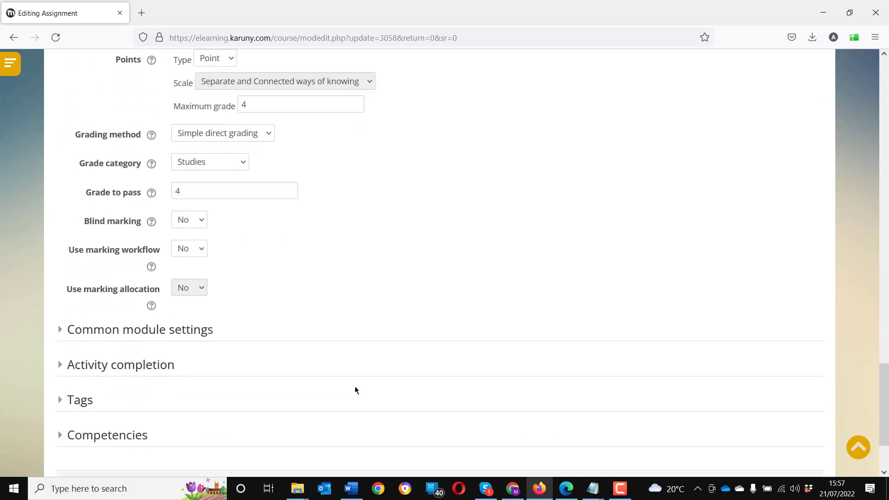
pyautogui.click(61, 369)
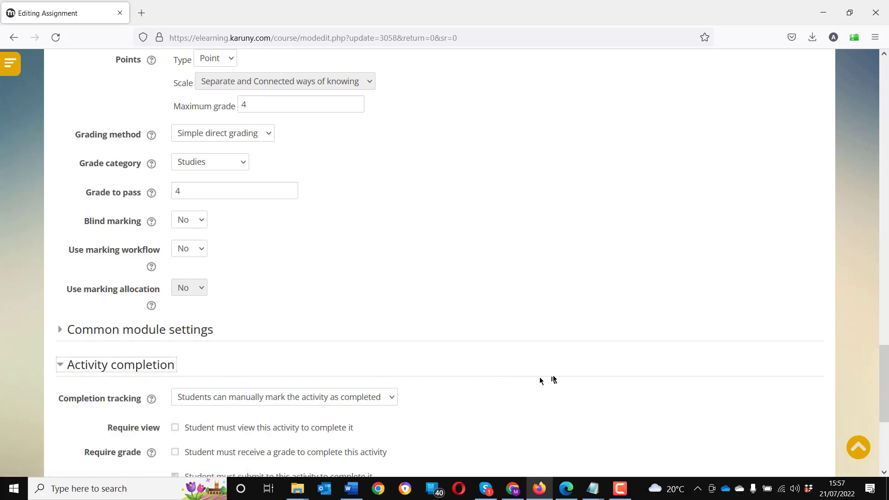
pyautogui.scroll(-2, 553, 378)
pyautogui.scroll(-1, 553, 379)
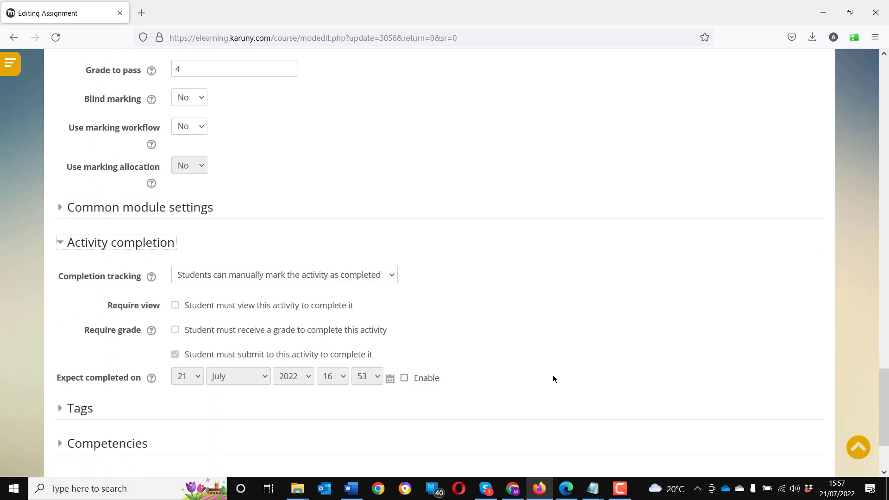
pyautogui.click(393, 276)
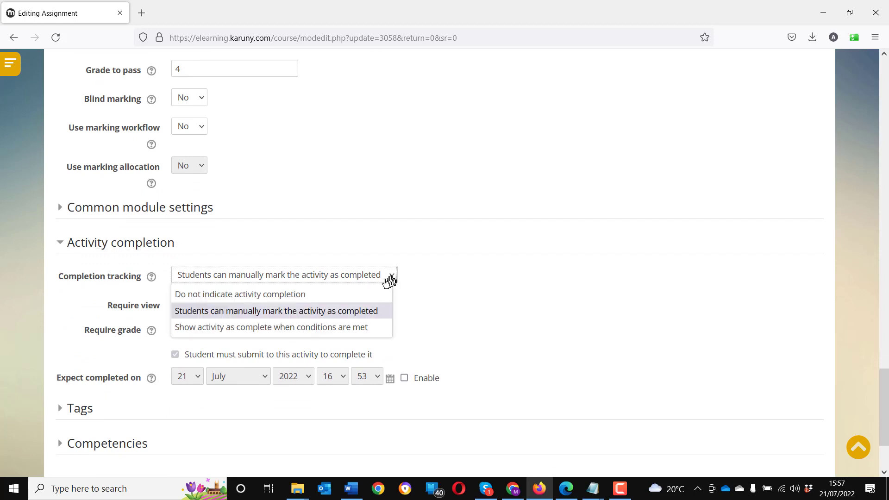
pyautogui.click(258, 328)
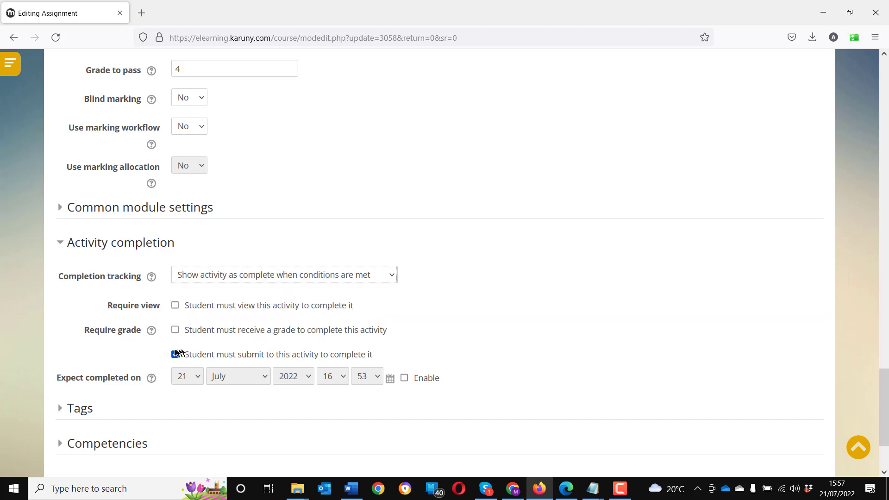
pyautogui.click(176, 330)
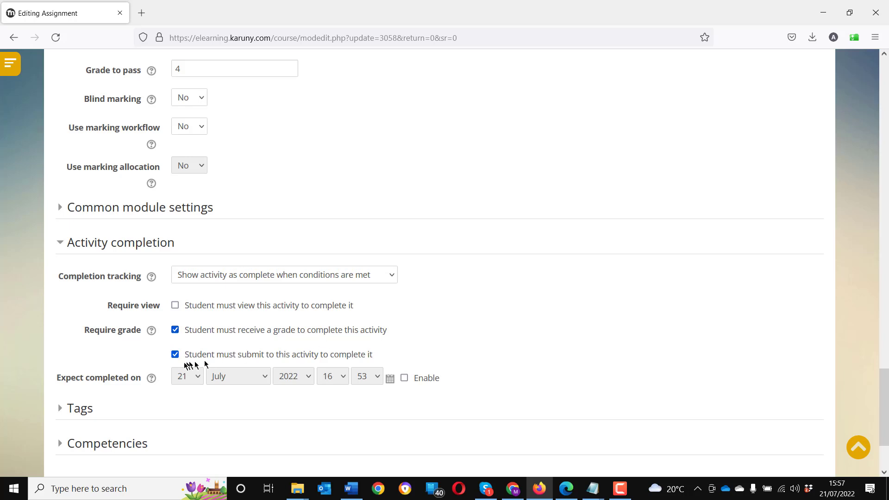
# Step: Disable the "Student must submit to this activity to complete it" condition, keeping the grade requirement enabled
pyautogui.click(175, 355)
pyautogui.click(175, 355)
pyautogui.click(175, 331)
pyautogui.click(175, 331)
pyautogui.click(176, 354)
# Step: Switch completion tracking to "Students can manually mark the activity as completed" and back to "Show activity as complete when conditions are met"
pyautogui.click(294, 278)
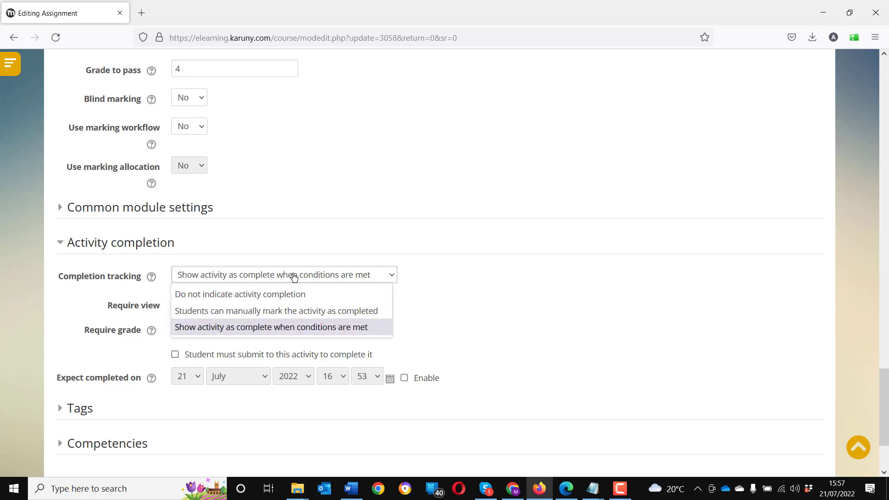
pyautogui.click(280, 312)
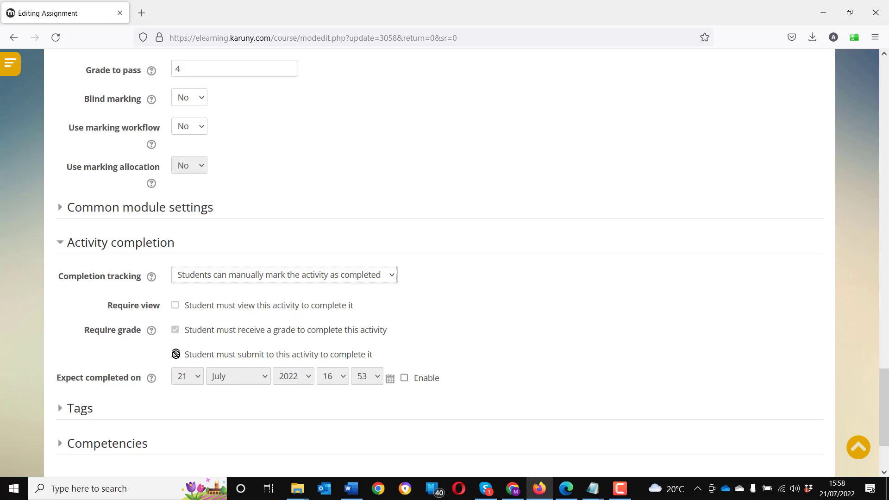
pyautogui.click(200, 277)
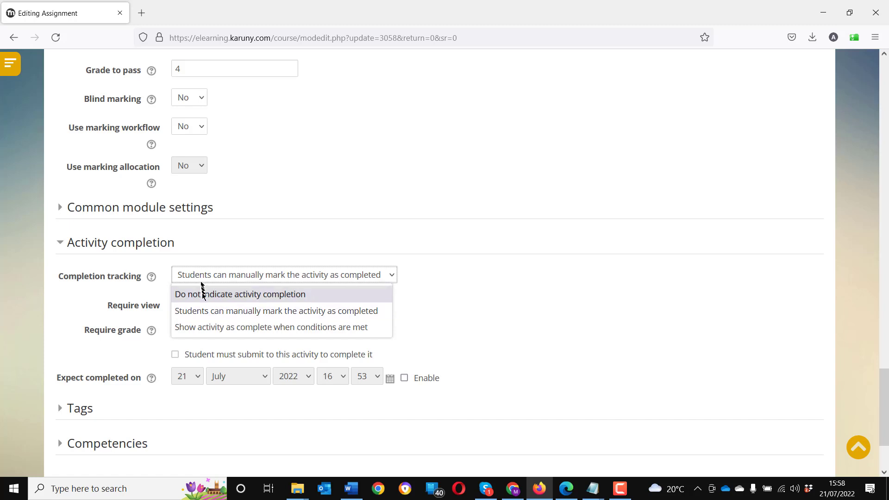
pyautogui.click(258, 327)
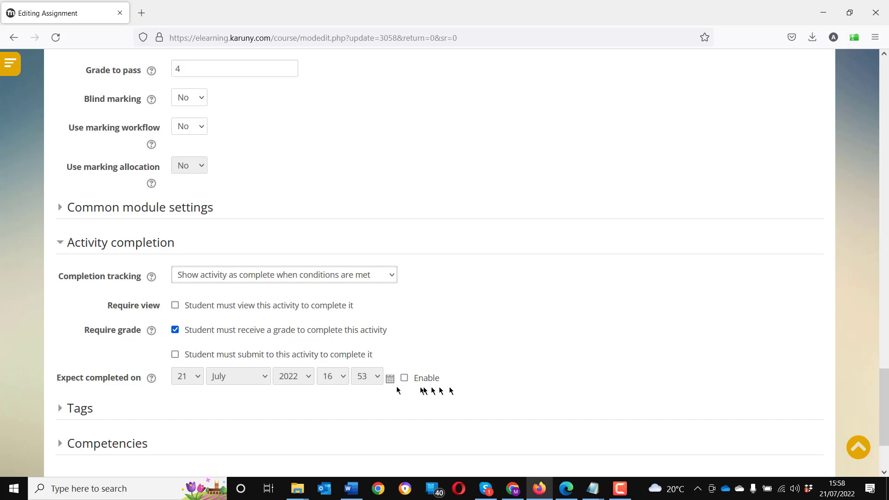
pyautogui.scroll(-2, 451, 387)
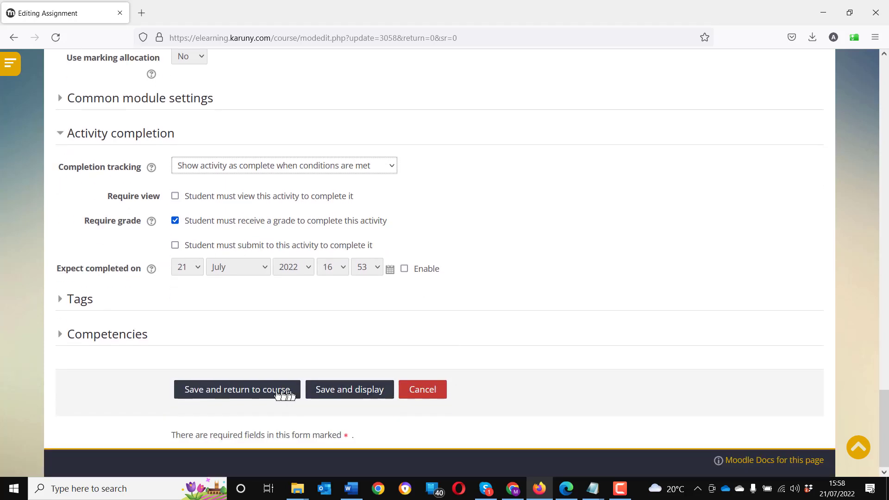
# Step: Save the Capitalism assignment's settings and return to the course page to check the task section
pyautogui.click(234, 392)
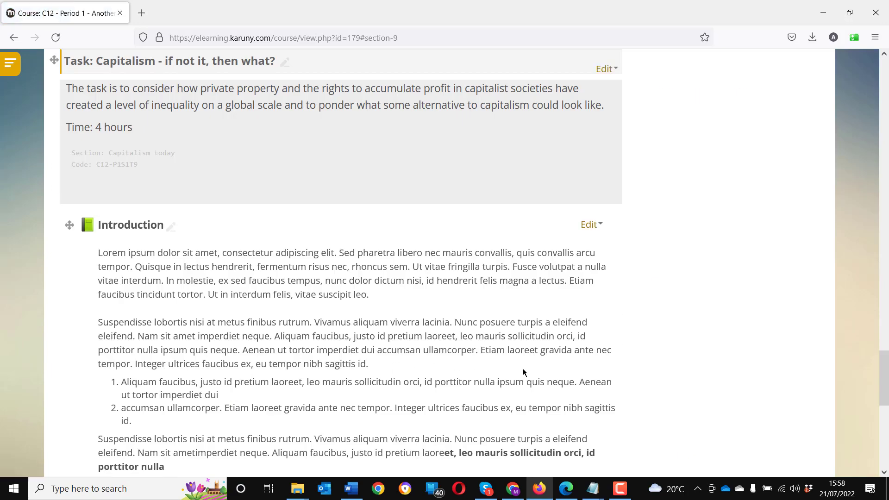
pyautogui.scroll(-8, 523, 368)
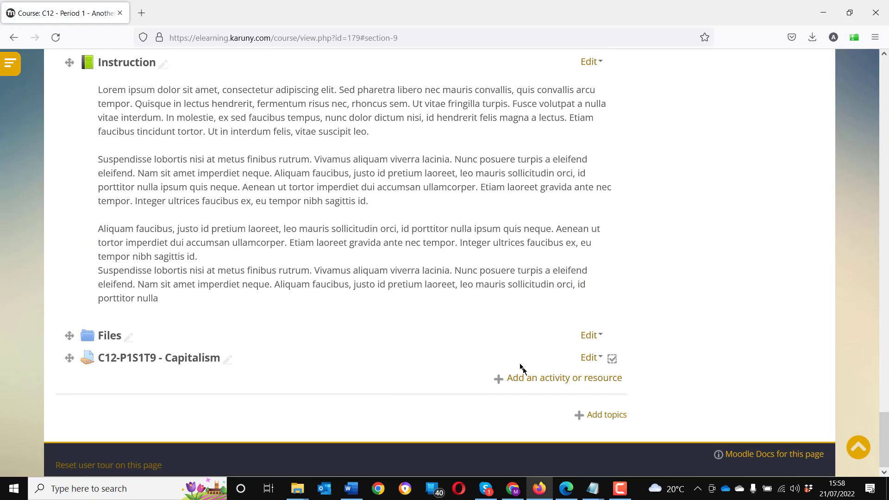
pyautogui.scroll(9, 523, 368)
pyautogui.scroll(5, 523, 370)
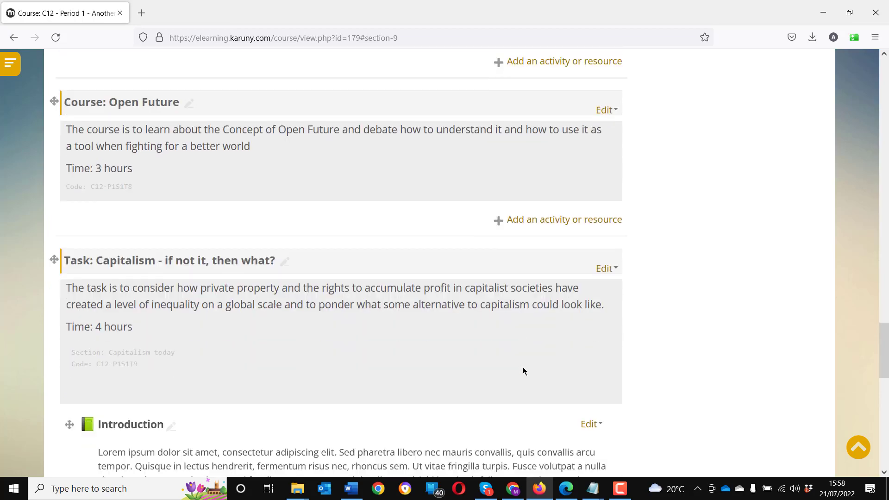
# Step: Turn editing off for the Period 1 course
pyautogui.moveTo(885, 323); pyautogui.dragTo(884, 82)
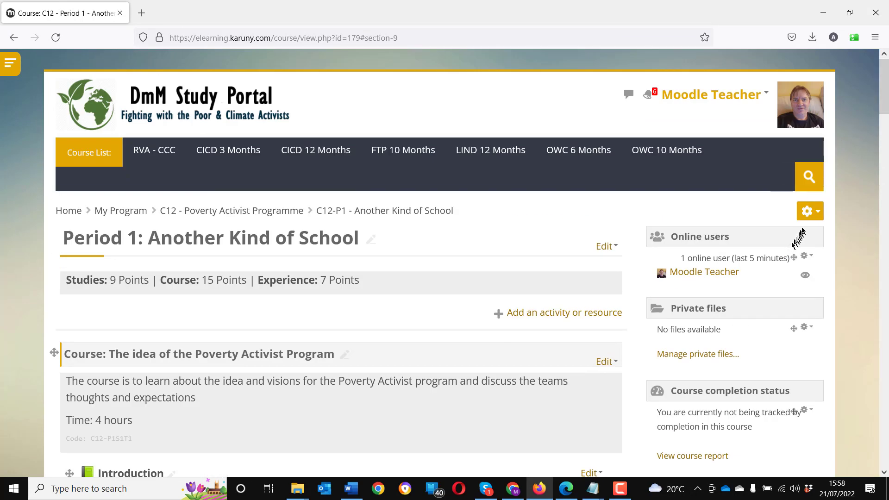
pyautogui.click(808, 211)
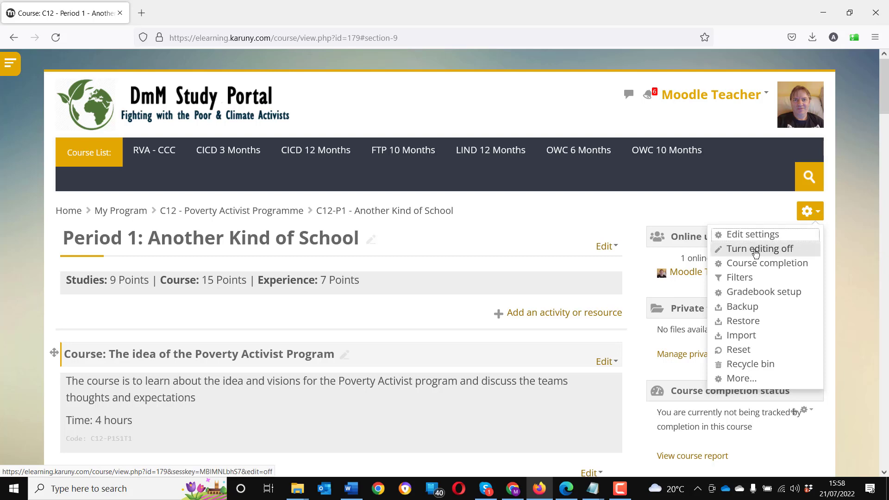
pyautogui.click(755, 252)
# Step: Open the section "Task: Capitalism - if not it, then what?" and look through its contents
pyautogui.scroll(-6, 371, 382)
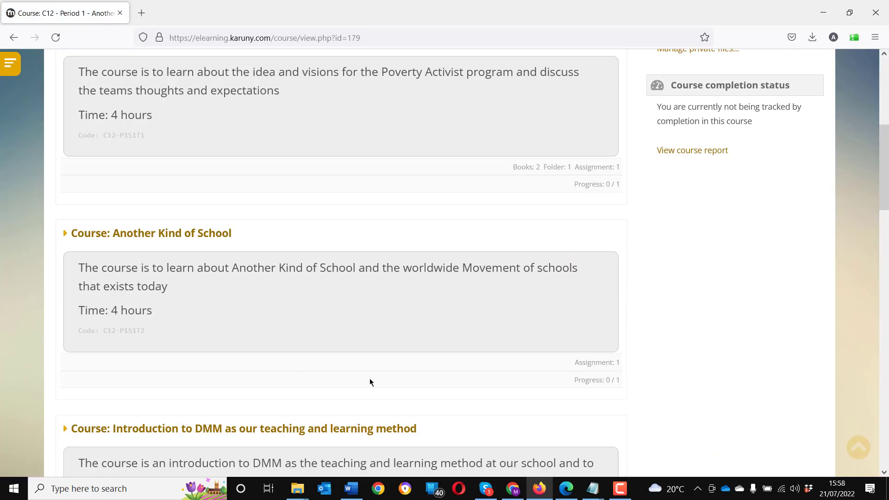
pyautogui.scroll(-20, 371, 383)
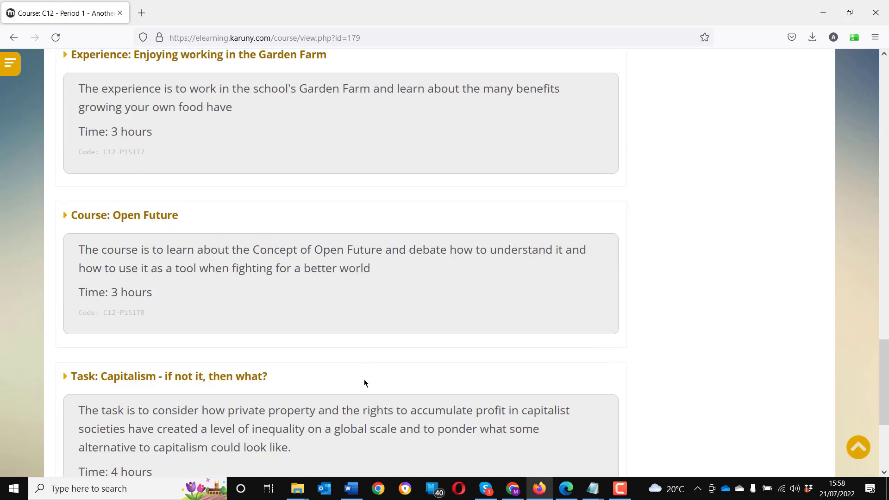
pyautogui.scroll(-4, 365, 383)
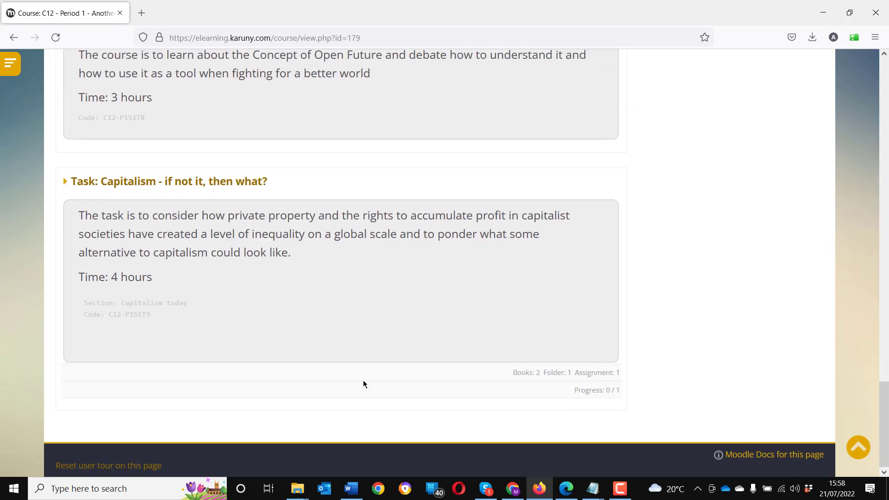
pyautogui.click(142, 190)
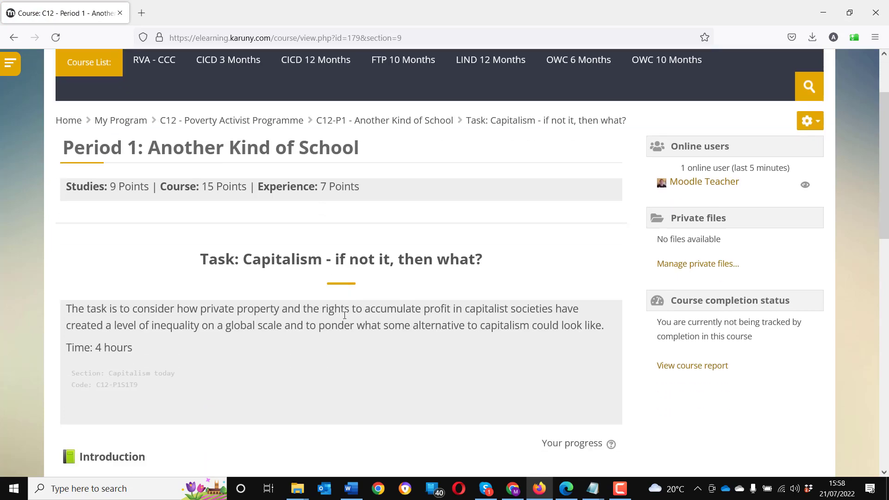
pyautogui.scroll(-2, 344, 316)
pyautogui.scroll(-10, 240, 287)
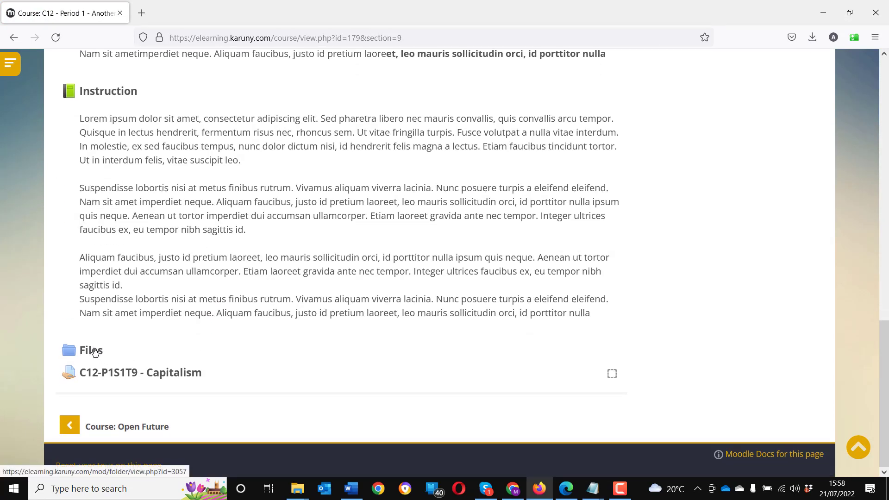
# Step: Open the Files folder, check the names of its PDF and video, and return to the Capitalism task section
pyautogui.click(65, 351)
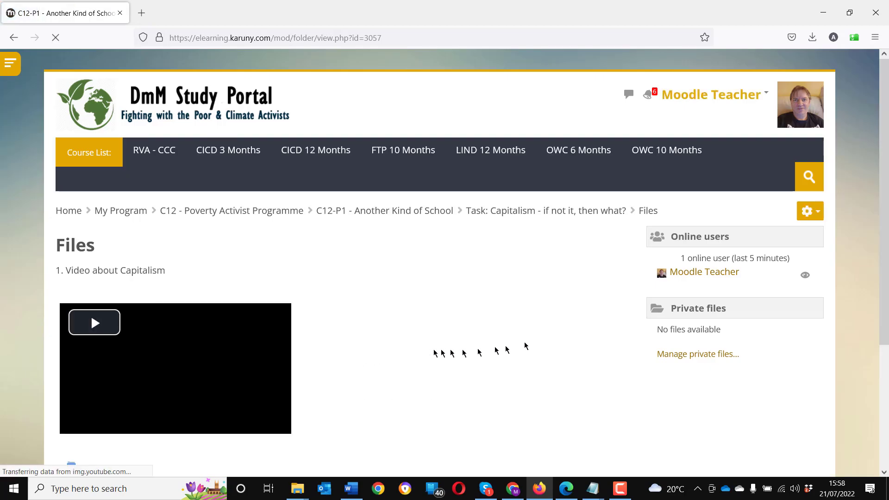
pyautogui.scroll(-4, 535, 343)
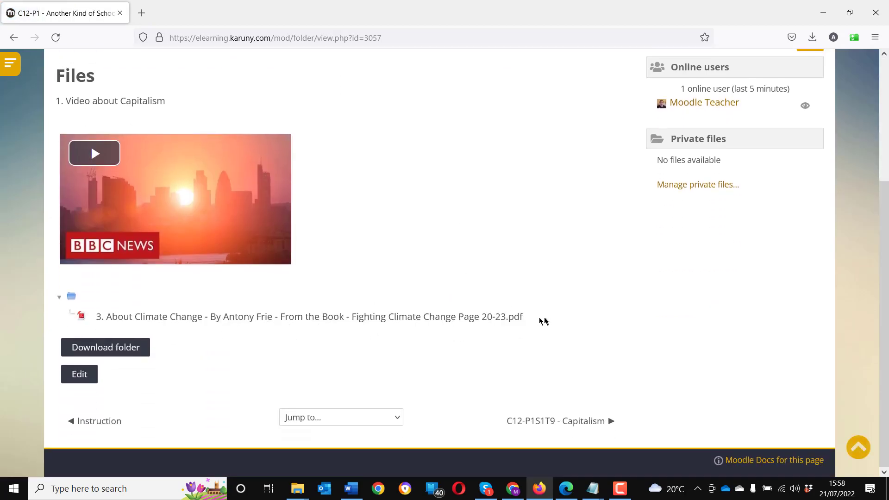
pyautogui.moveTo(532, 317); pyautogui.dragTo(101, 330)
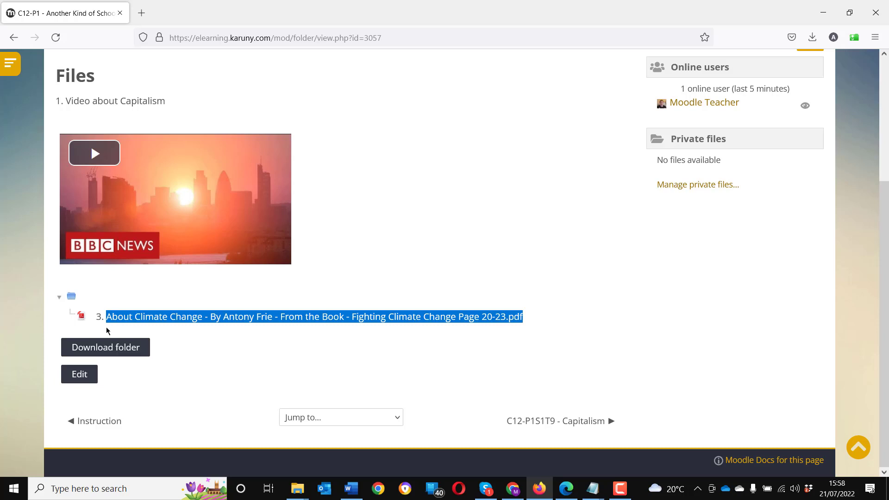
pyautogui.moveTo(107, 331); pyautogui.dragTo(601, 334)
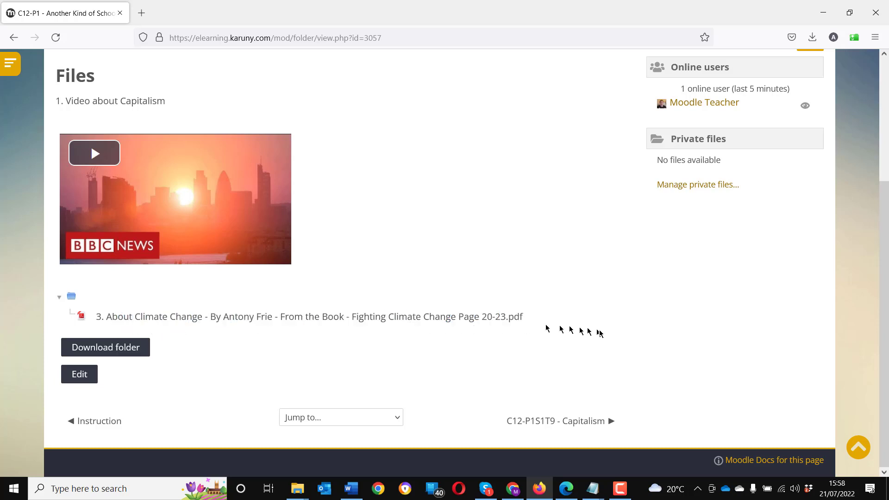
pyautogui.moveTo(170, 101); pyautogui.dragTo(66, 100)
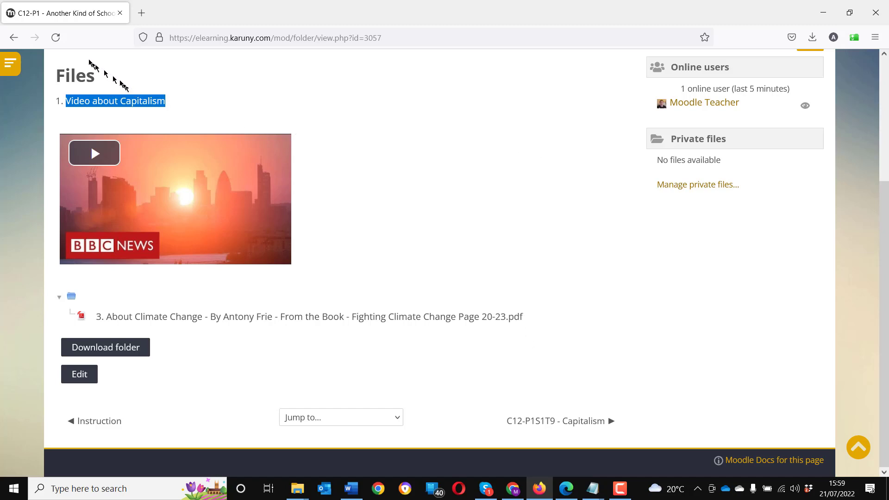
pyautogui.click(13, 38)
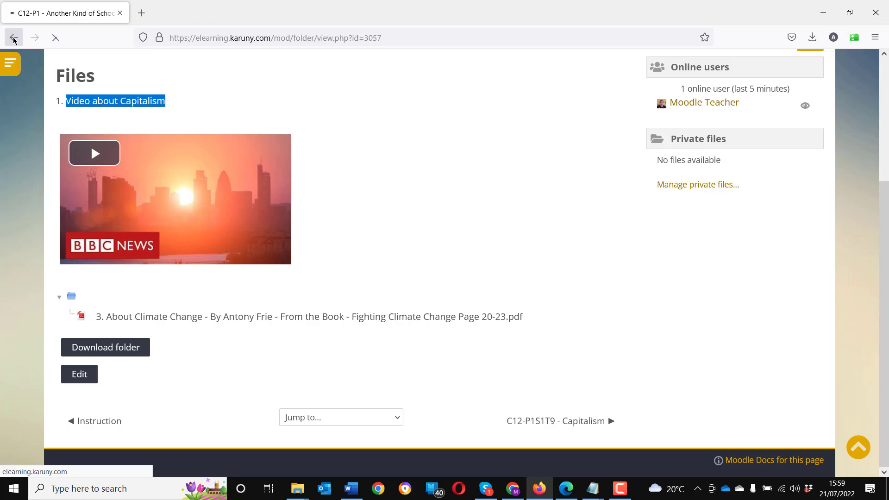
pyautogui.scroll(15, 393, 253)
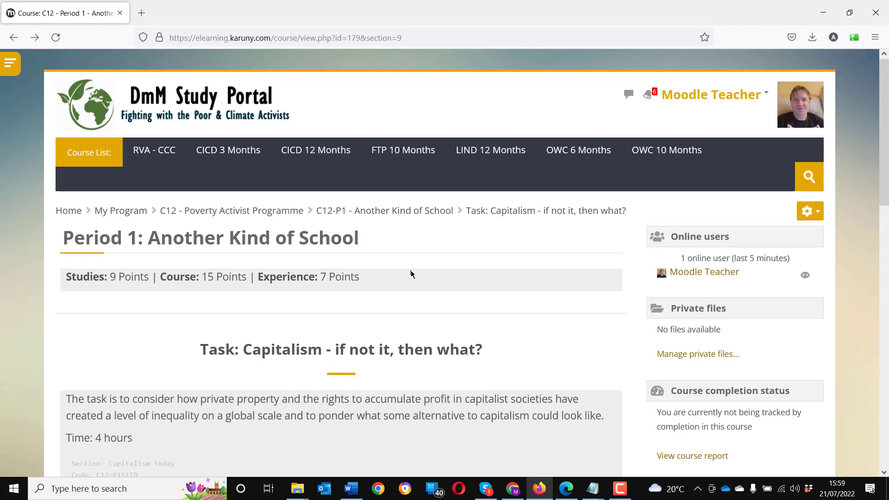
# Step: Switch to Microsoft Edge, reload the student's course page and open the section "Task: Capitalism - if not it, then what?"
pyautogui.moveTo(567, 495)
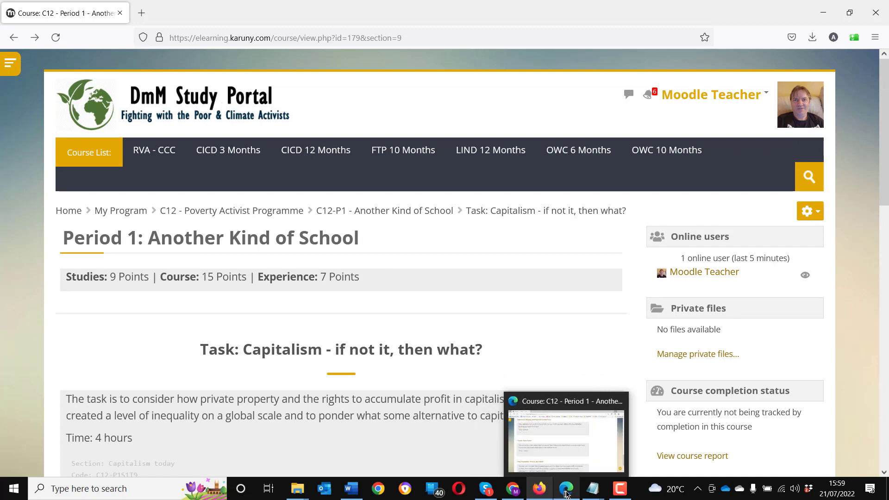
pyautogui.click(567, 494)
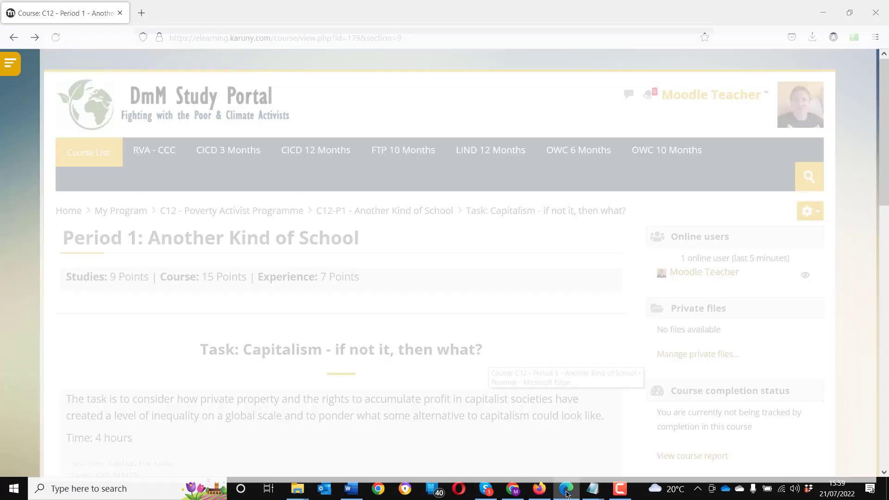
pyautogui.scroll(10, 600, 301)
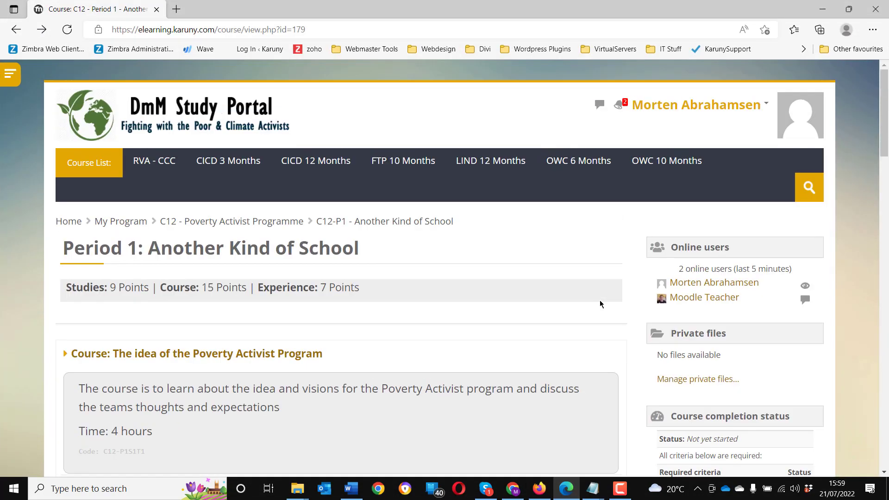
pyautogui.click(66, 31)
pyautogui.scroll(-20, 461, 233)
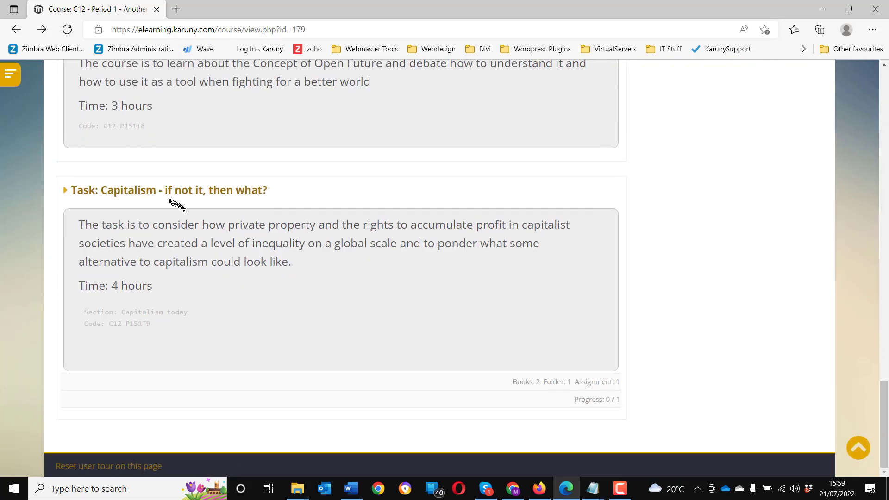
pyautogui.click(118, 192)
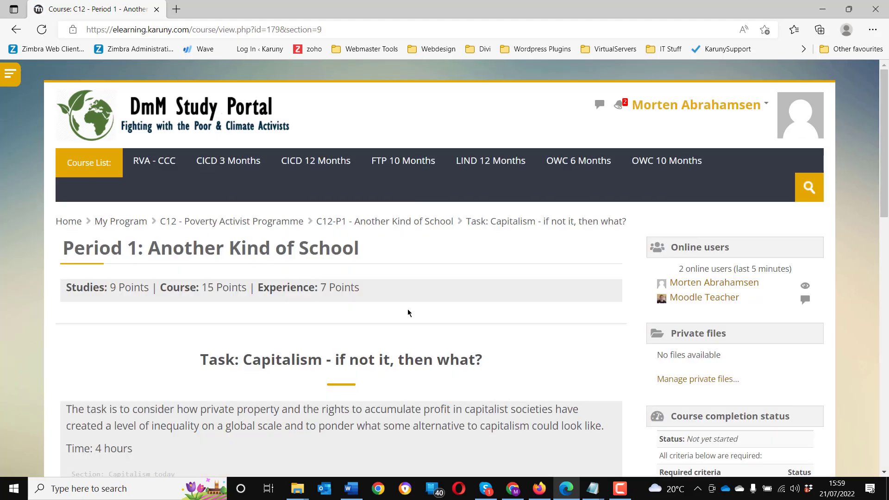
# Step: Review the task section and its Files folder in the student's view, returning to the task section
pyautogui.scroll(-5, 407, 313)
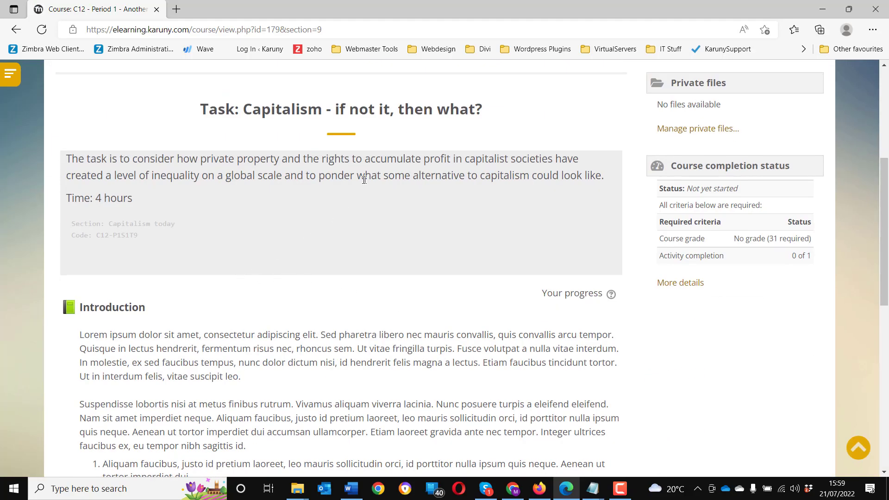
pyautogui.scroll(-10, 278, 278)
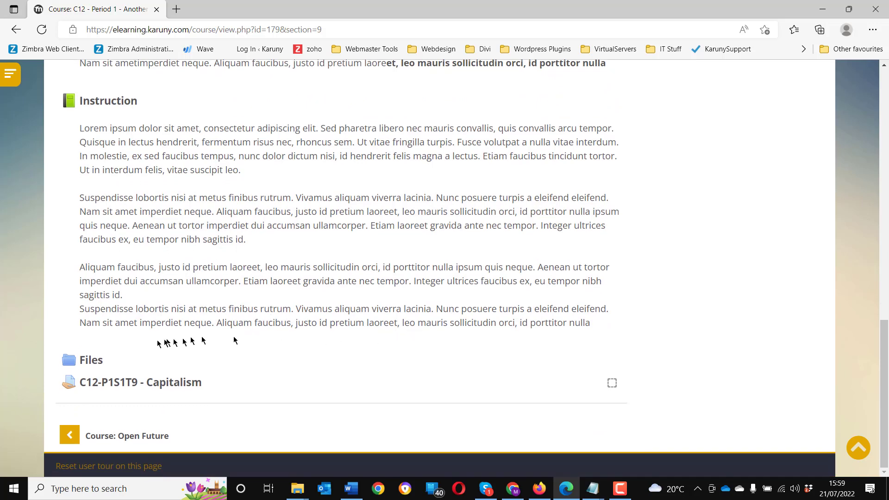
pyautogui.click(98, 359)
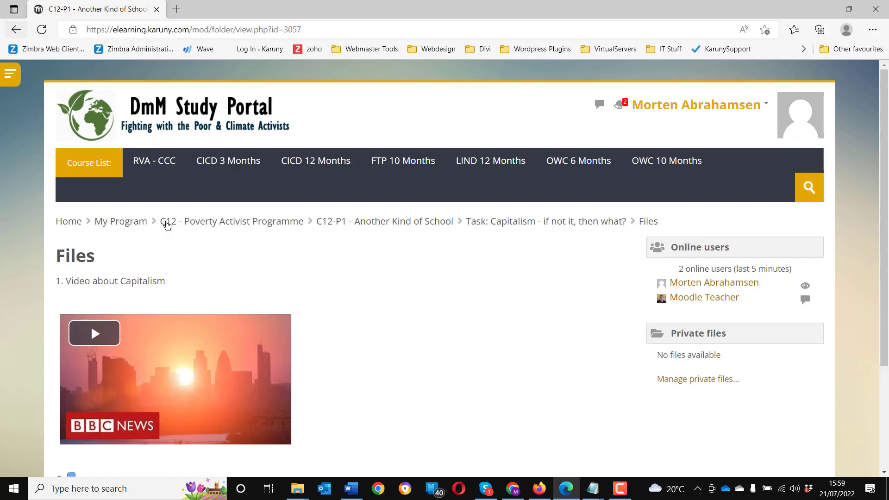
pyautogui.scroll(-3, 165, 229)
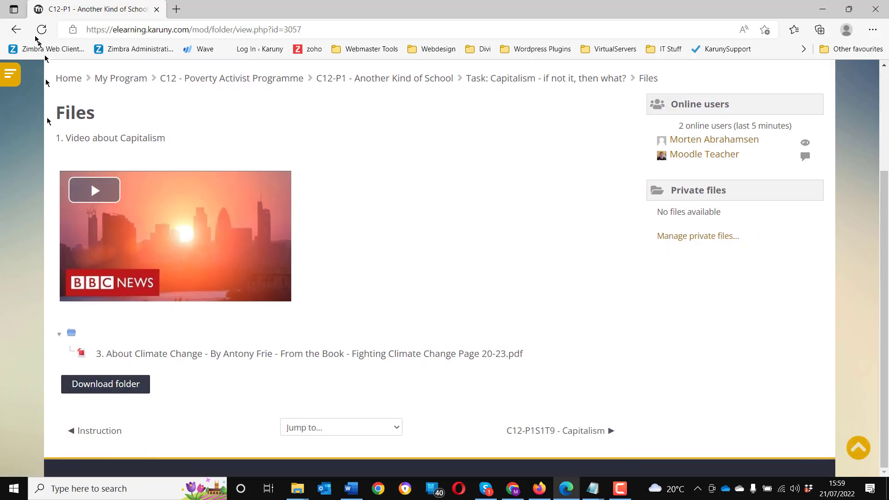
pyautogui.click(16, 29)
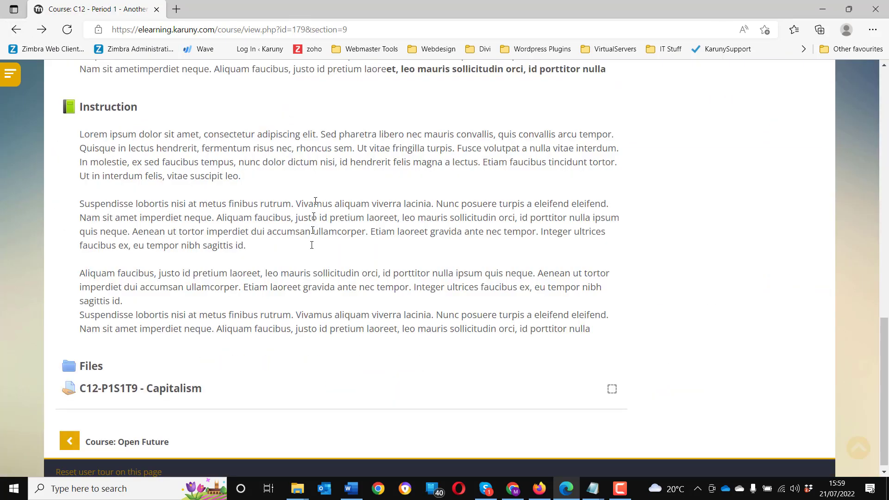
# Step: Open the assignment C12-P1S1T9 - Capitalism as the student and examine its questions and attempt number
pyautogui.click(137, 383)
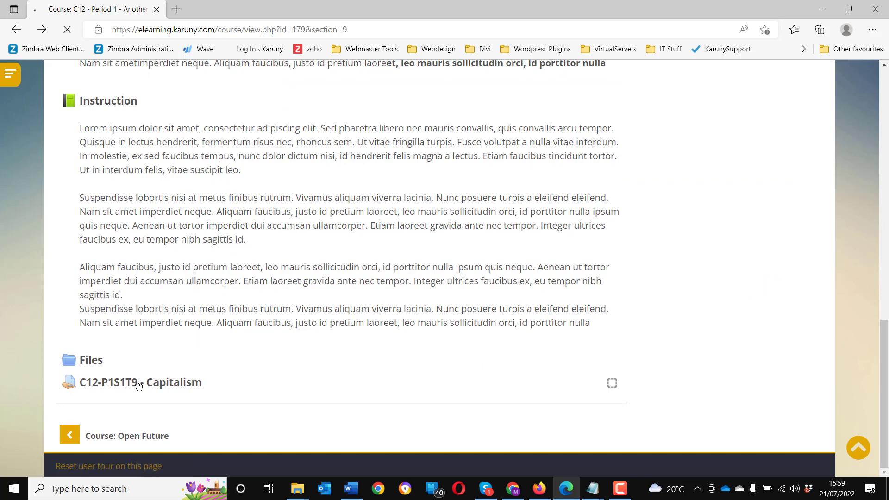
pyautogui.scroll(-4, 414, 328)
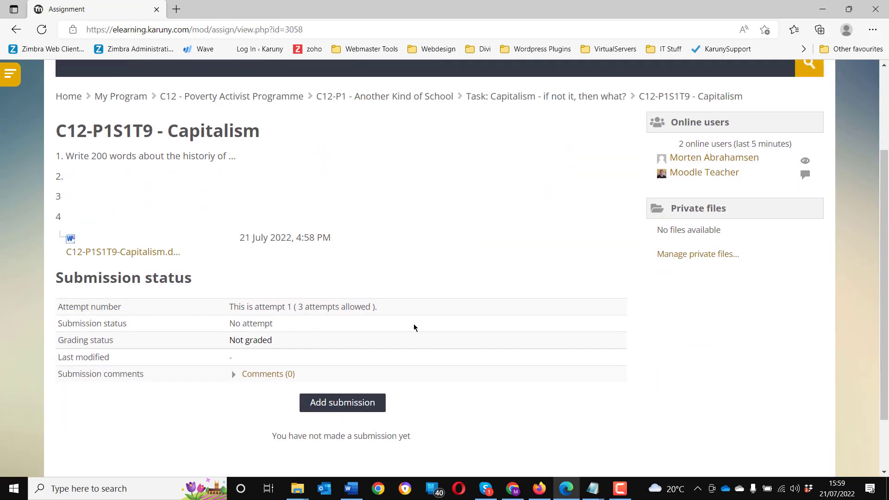
pyautogui.scroll(1, 403, 277)
pyautogui.moveTo(230, 307); pyautogui.dragTo(397, 311)
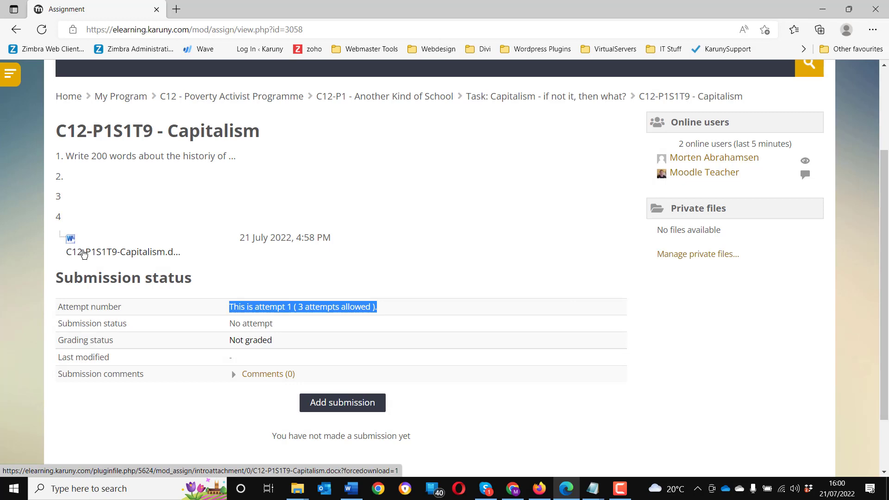
# Step: Download the attached C12-P1S1T9-Capitalism.docx, open it in Word and enable editing
pyautogui.click(116, 253)
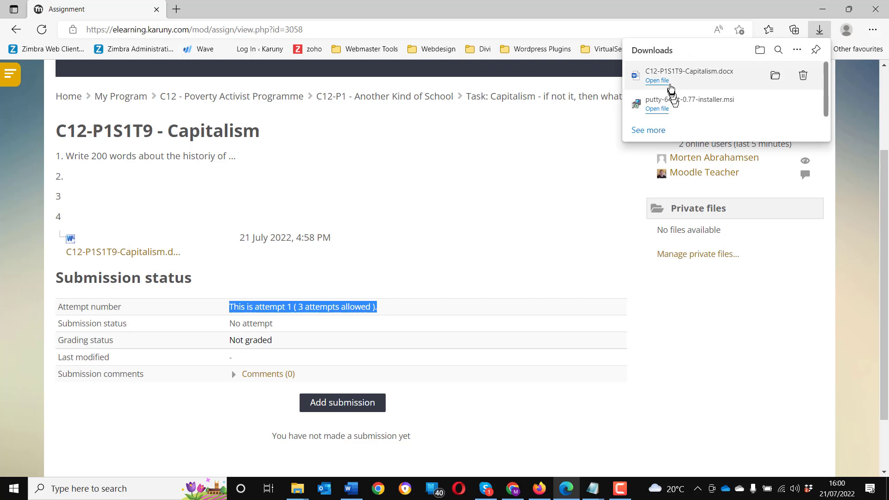
pyautogui.click(659, 82)
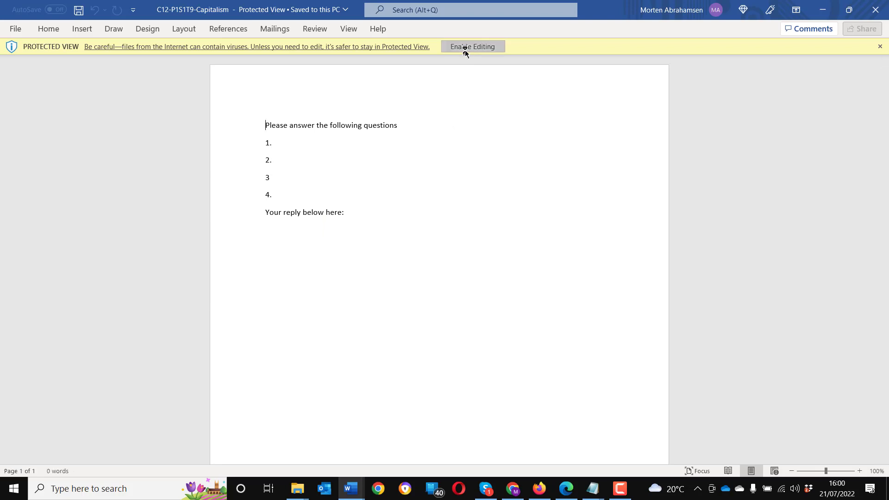
pyautogui.click(465, 49)
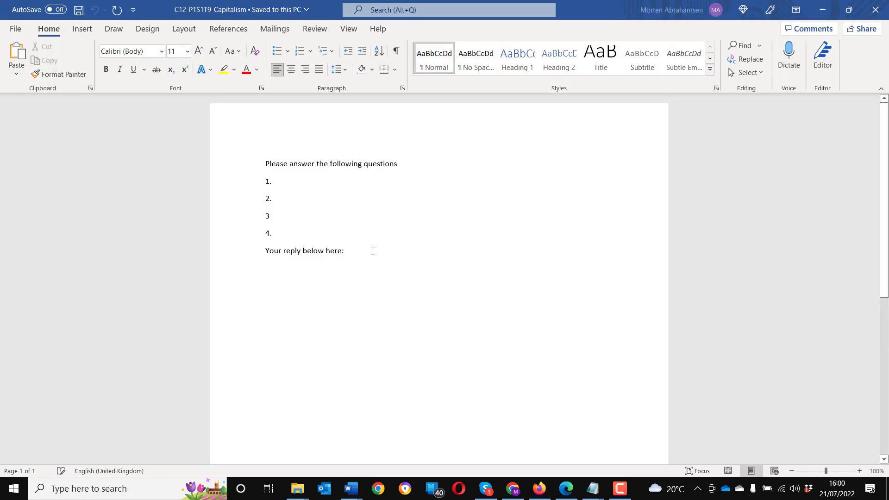
# Step: Enter the reply "This is my answer" two lines below "Your reply below here:" in the Word document
pyautogui.click(373, 251)
pyautogui.press('Return')
pyautogui.press('Return')
pyautogui.write('This is my answer')
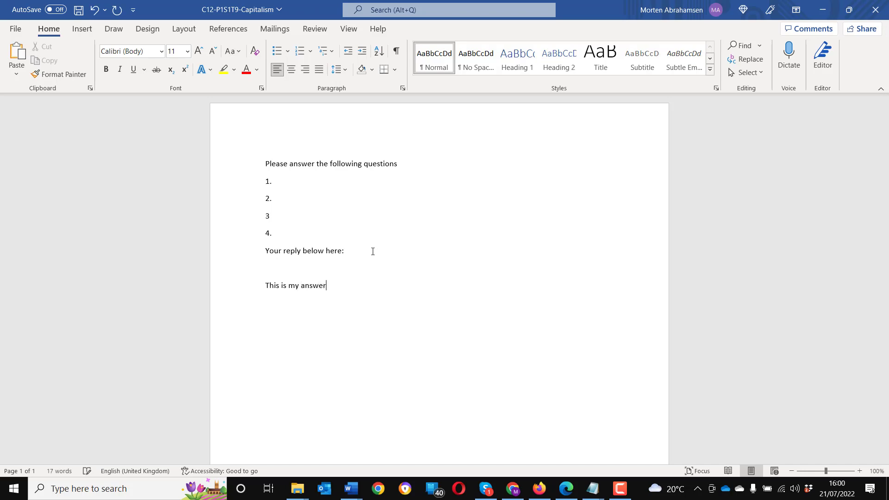
# Step: Save a copy of the document in Desktop > moodle > C12-P1S1T9, adding the student's first name to the file name
pyautogui.click(16, 28)
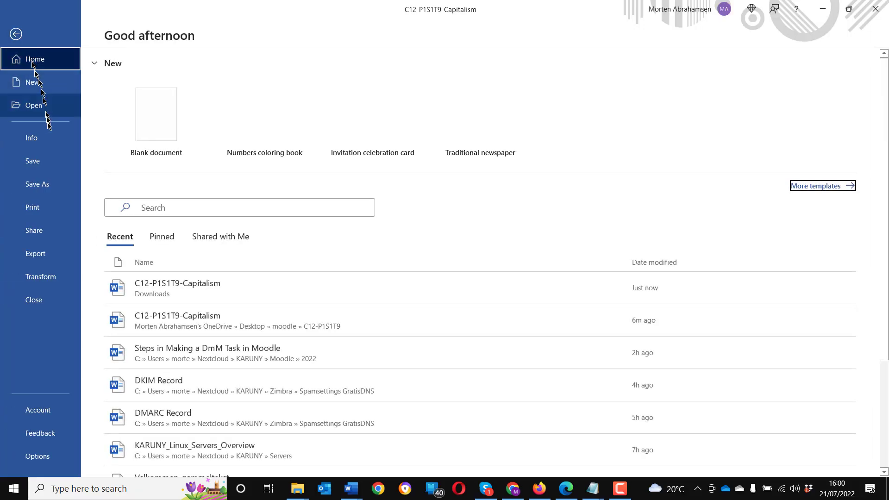
pyautogui.click(37, 184)
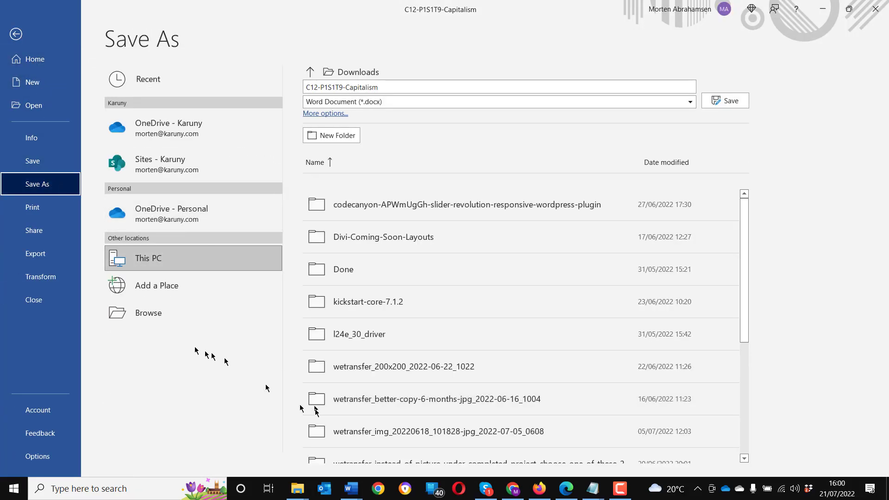
pyautogui.click(163, 321)
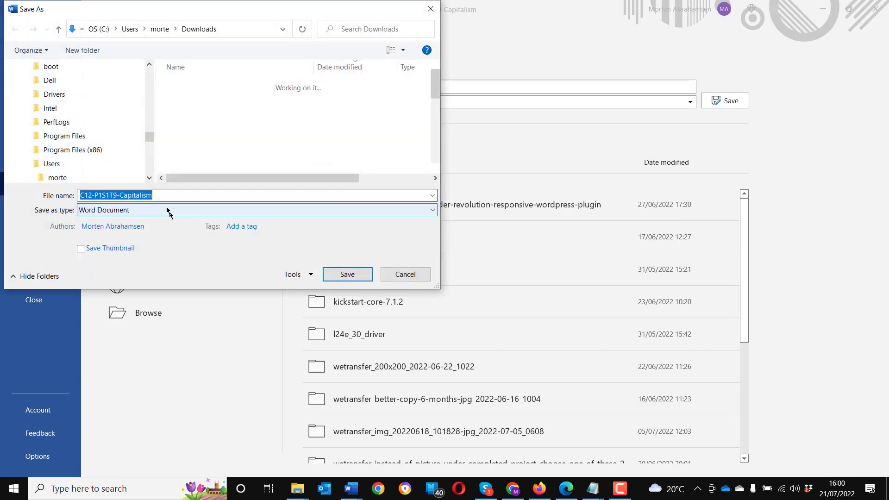
pyautogui.moveTo(149, 139); pyautogui.dragTo(143, 57)
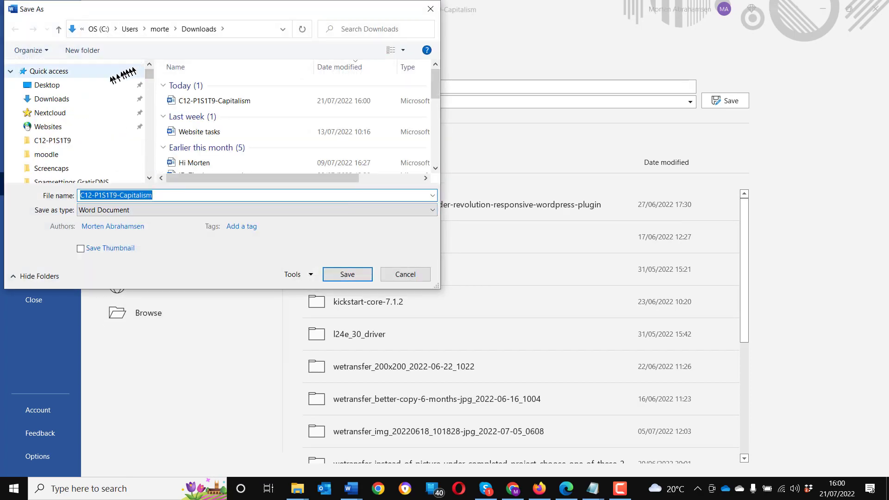
pyautogui.click(79, 86)
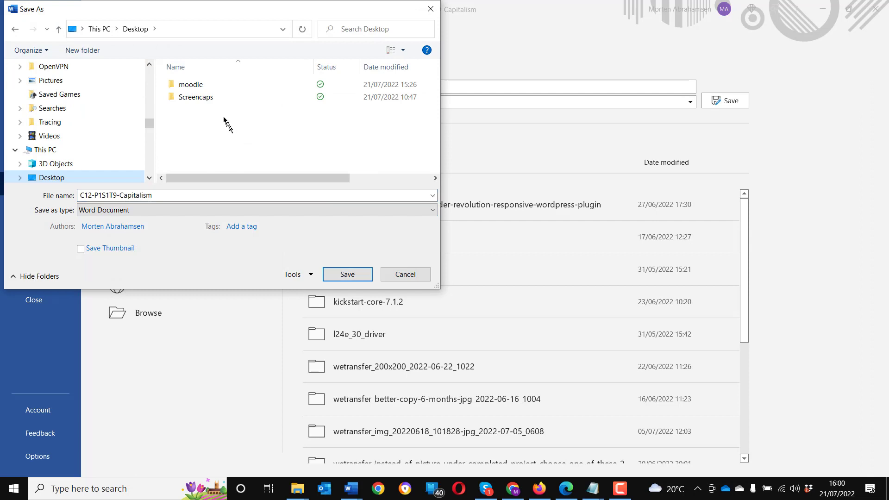
pyautogui.doubleClick(199, 87)
pyautogui.click(198, 87)
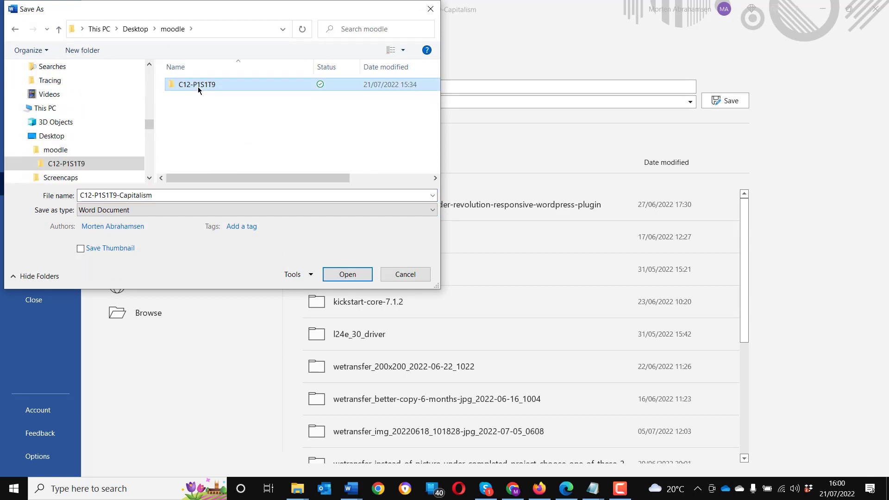
pyautogui.doubleClick(198, 87)
pyautogui.click(175, 196)
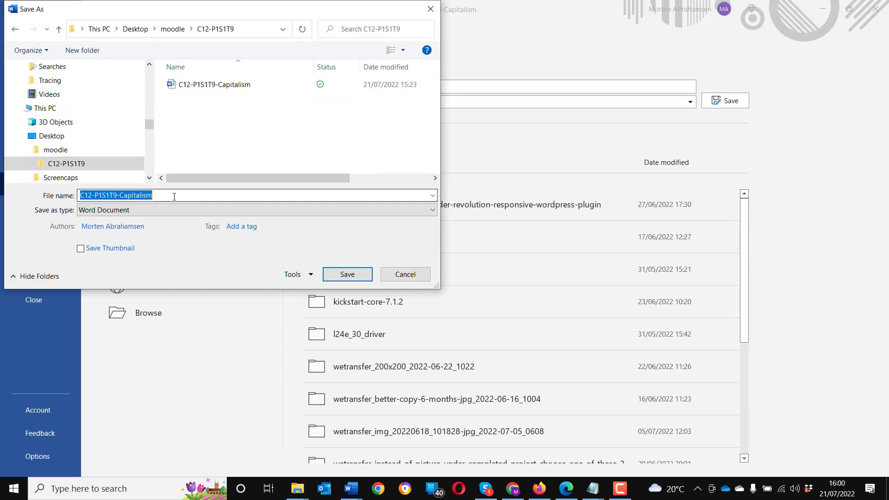
pyautogui.click(175, 196)
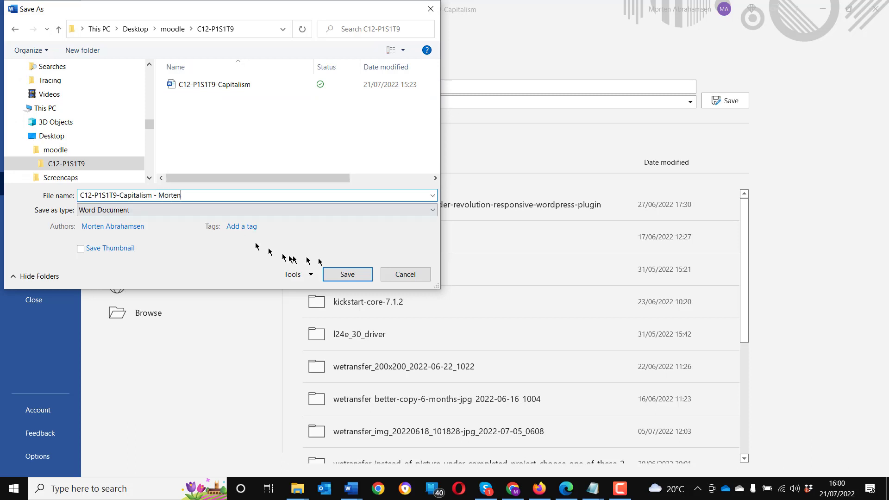
pyautogui.click(348, 275)
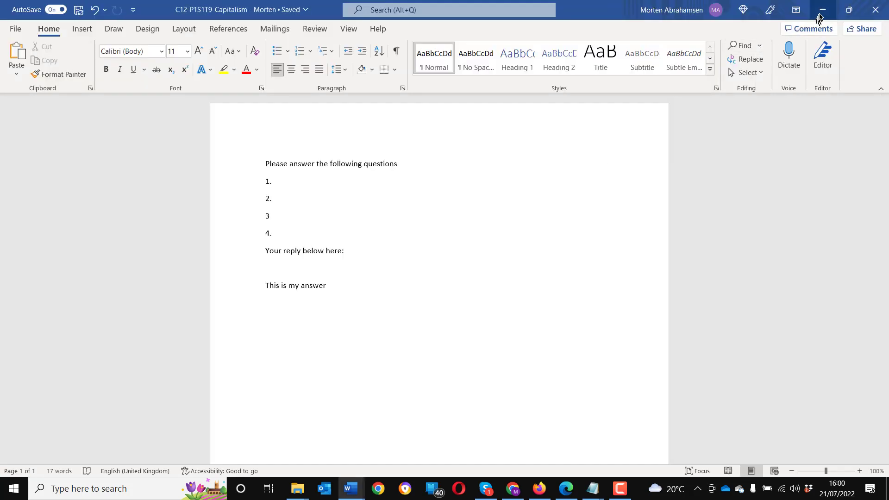
# Step: Return to the C12-P1S1T9 - Capitalism assignment in Microsoft Edge and start a submission, placing the cursor in the online text
pyautogui.click(823, 9)
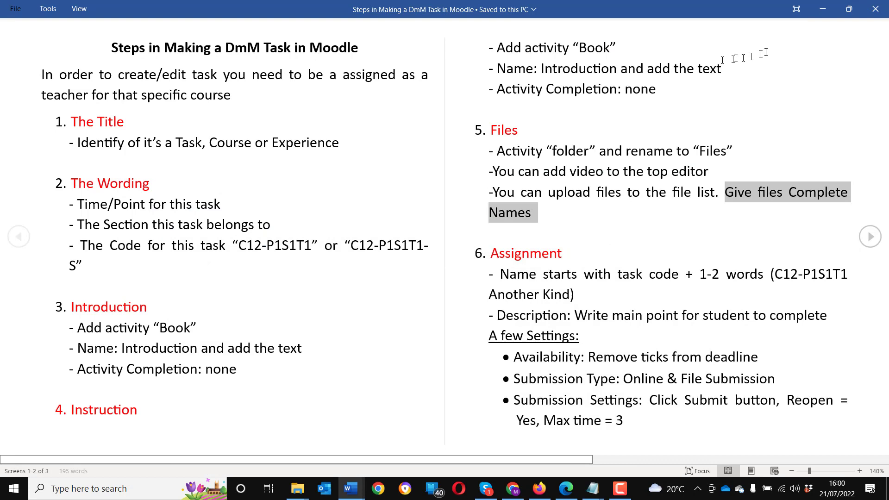
pyautogui.click(823, 9)
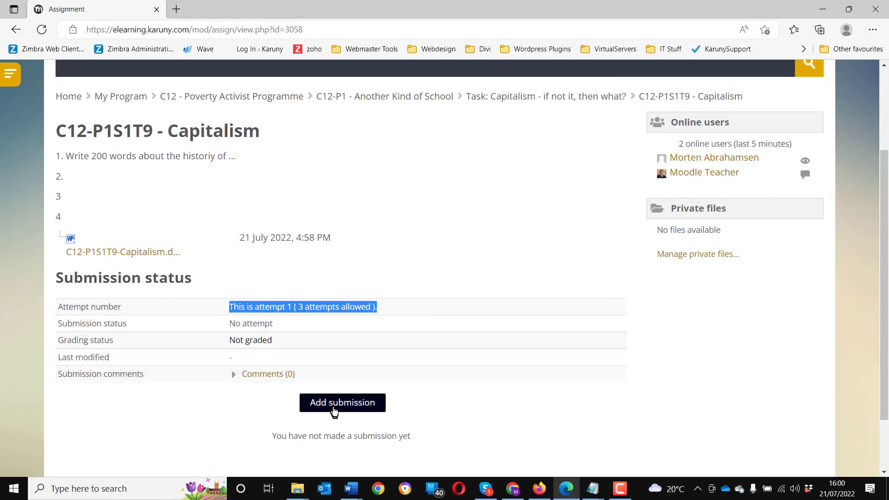
pyautogui.click(336, 409)
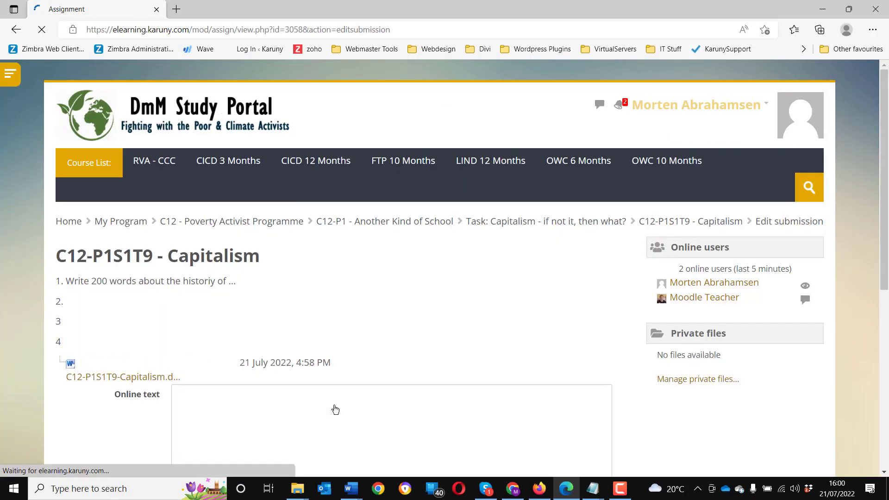
pyautogui.scroll(-4, 348, 339)
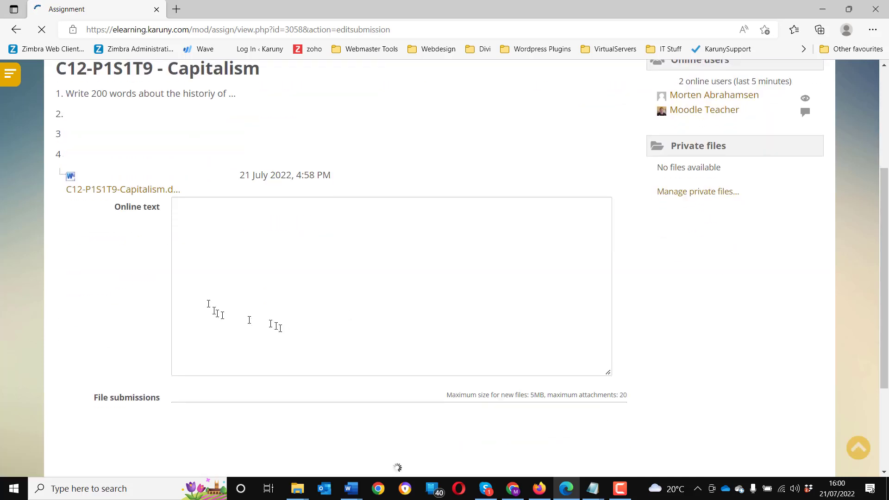
pyautogui.click(208, 256)
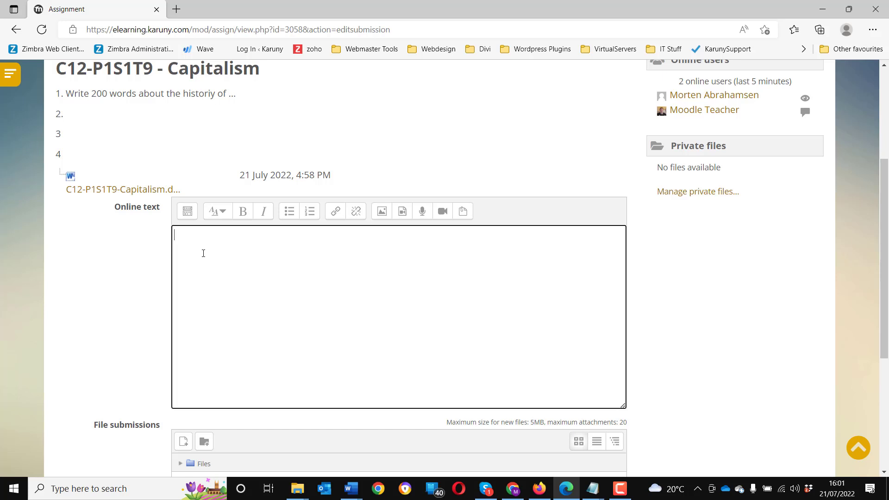
# Step: Try to upload the answered Word file from the C12-P1S1T9 folder to the file submissions
pyautogui.scroll(-4, 203, 254)
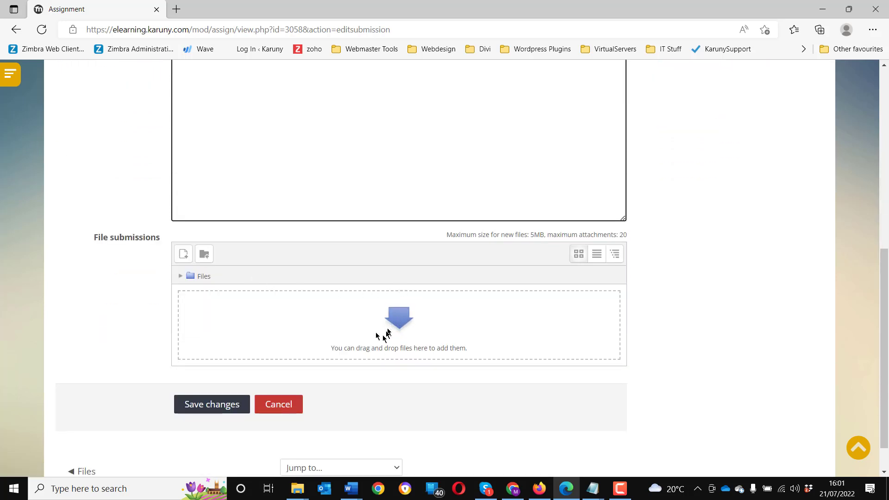
pyautogui.click(299, 490)
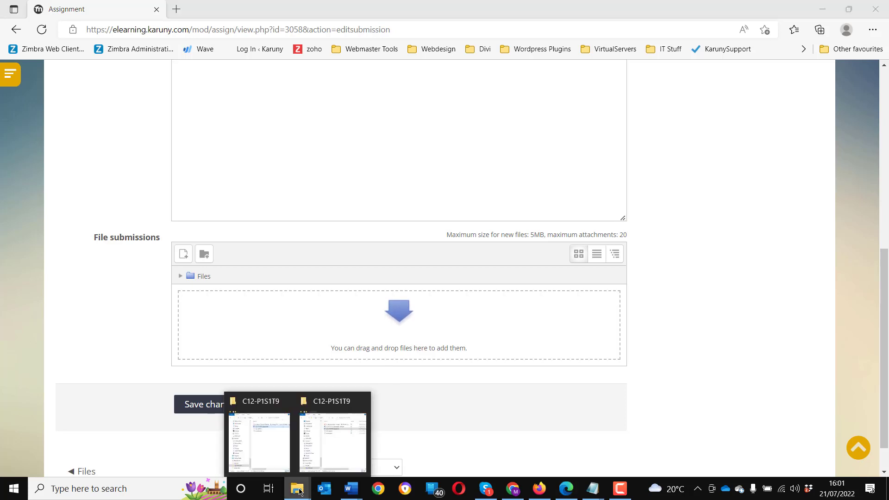
pyautogui.click(264, 421)
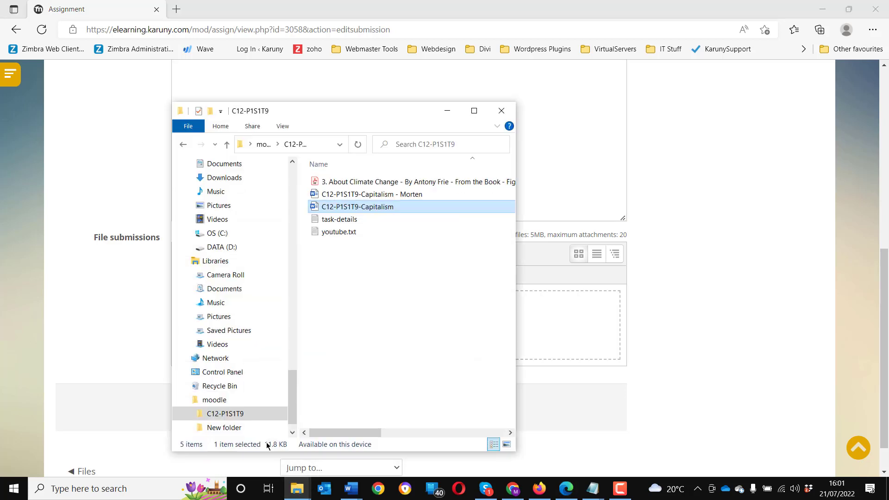
pyautogui.moveTo(351, 123); pyautogui.dragTo(221, 108)
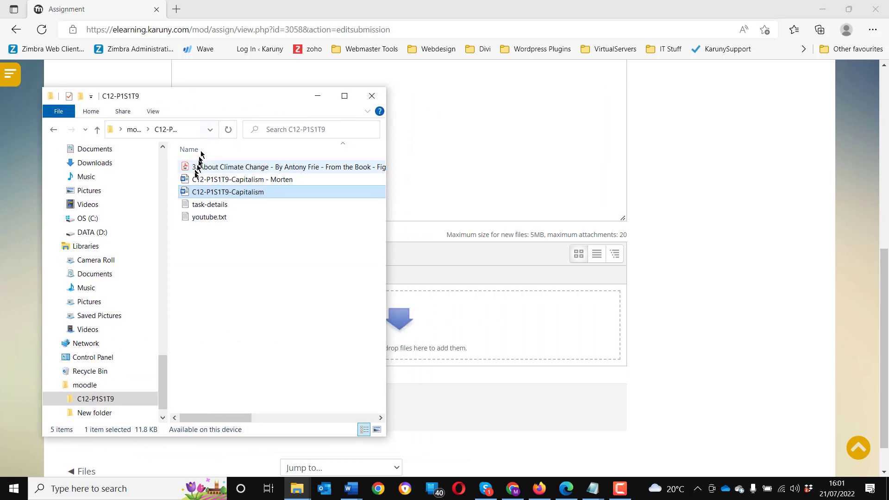
pyautogui.click(204, 181)
pyautogui.moveTo(203, 181); pyautogui.dragTo(426, 319)
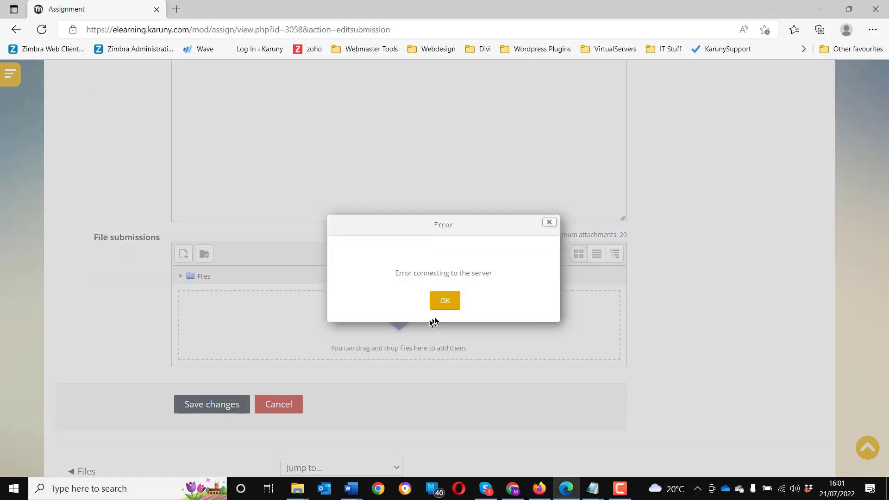
pyautogui.click(445, 300)
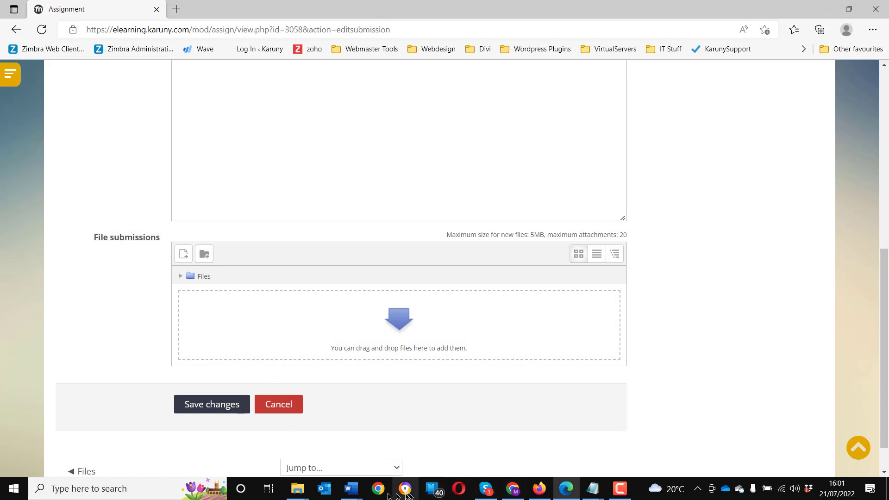
# Step: Retry adding the answered Word file from the C12-P1S1T9 folder to the assignment's file submissions
pyautogui.click(298, 491)
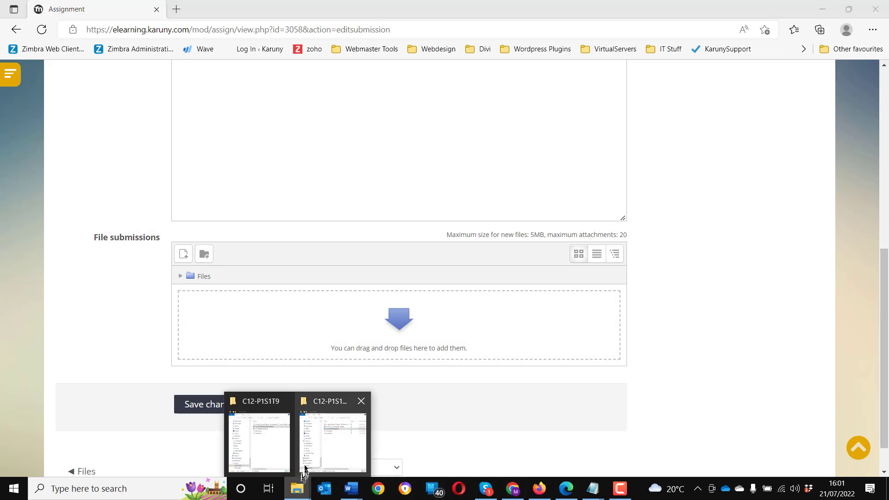
pyautogui.click(269, 448)
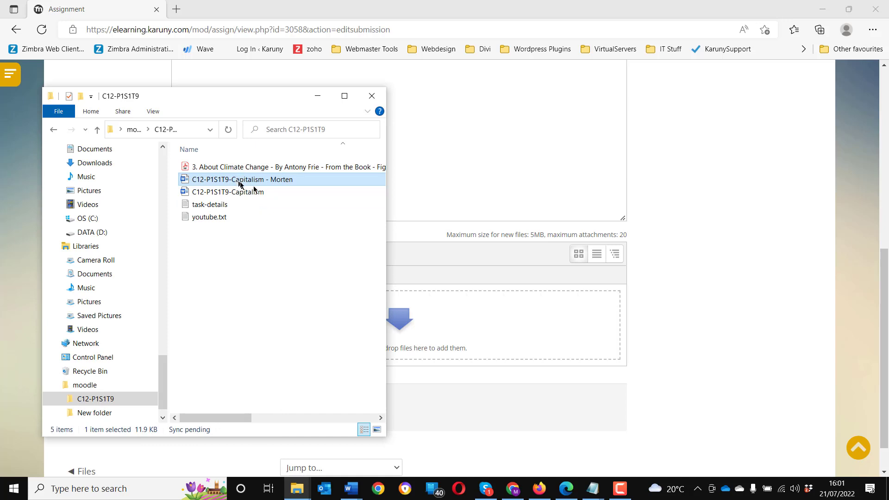
pyautogui.moveTo(239, 184); pyautogui.dragTo(426, 322)
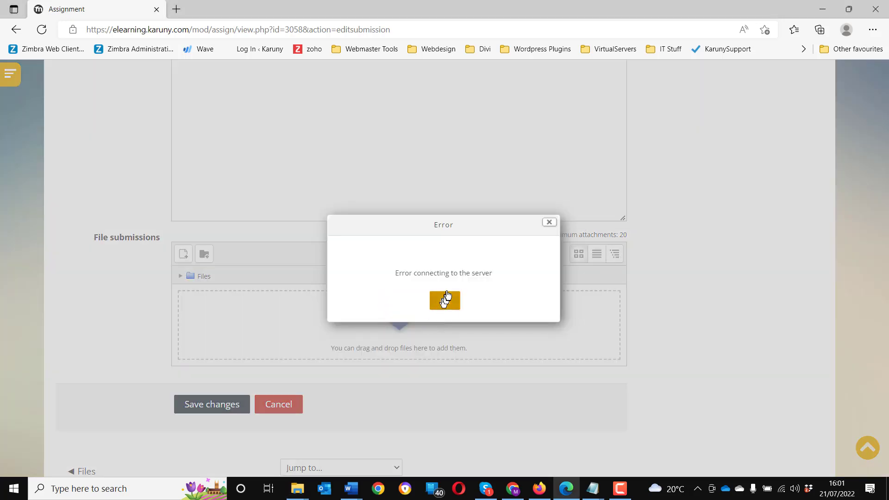
pyautogui.click(445, 300)
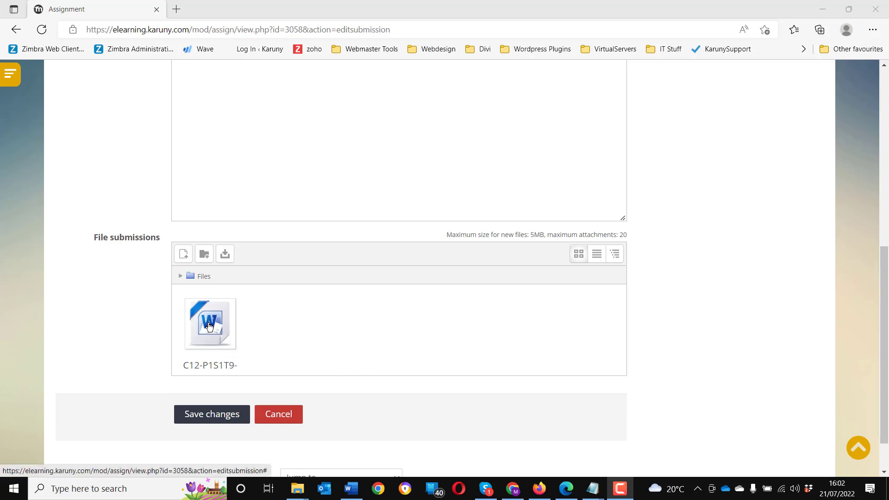
# Step: Check the submission form with the attached Word file and save the submission as a draft
pyautogui.scroll(6, 422, 426)
pyautogui.scroll(-8, 422, 426)
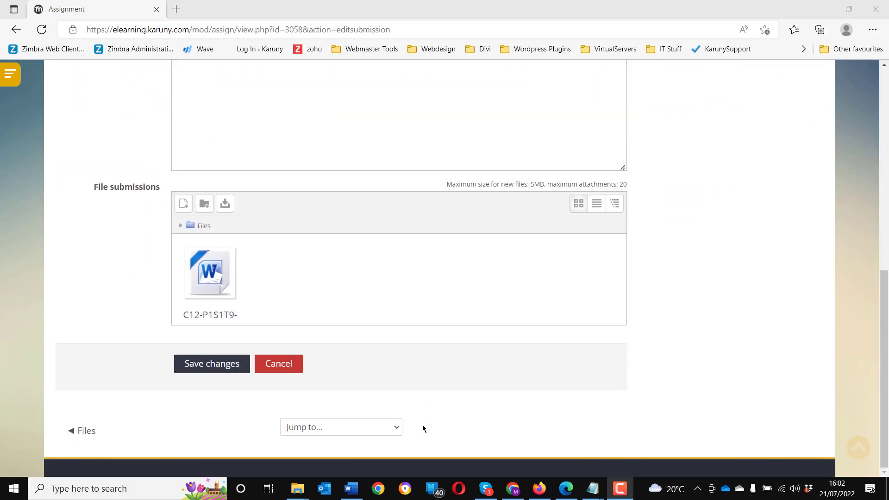
pyautogui.click(199, 367)
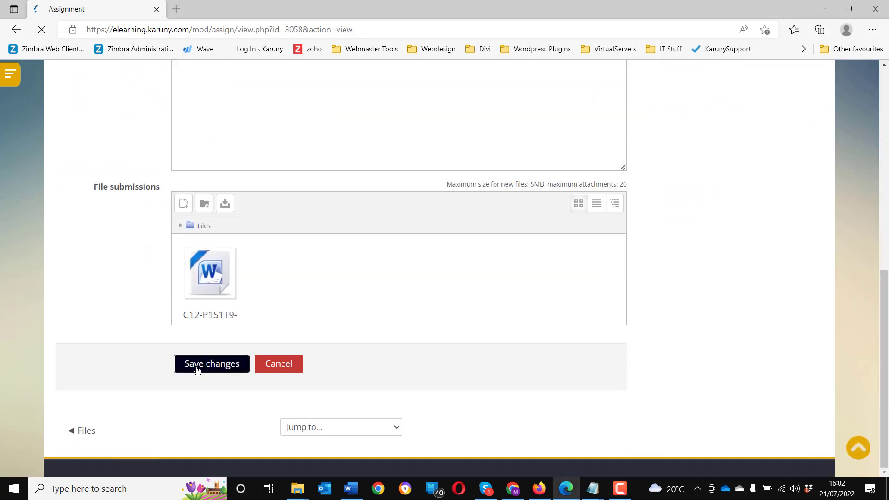
# Step: Submit the draft assignment for grading and confirm the submission
pyautogui.scroll(-5, 197, 370)
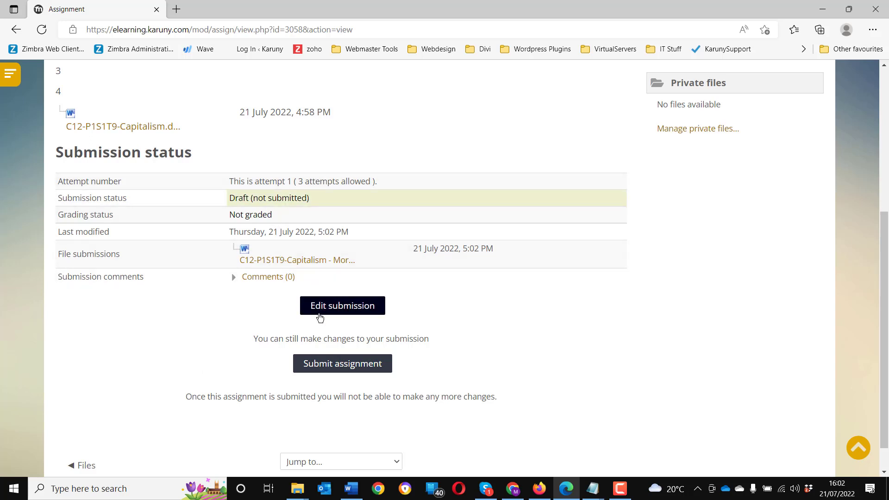
pyautogui.click(344, 366)
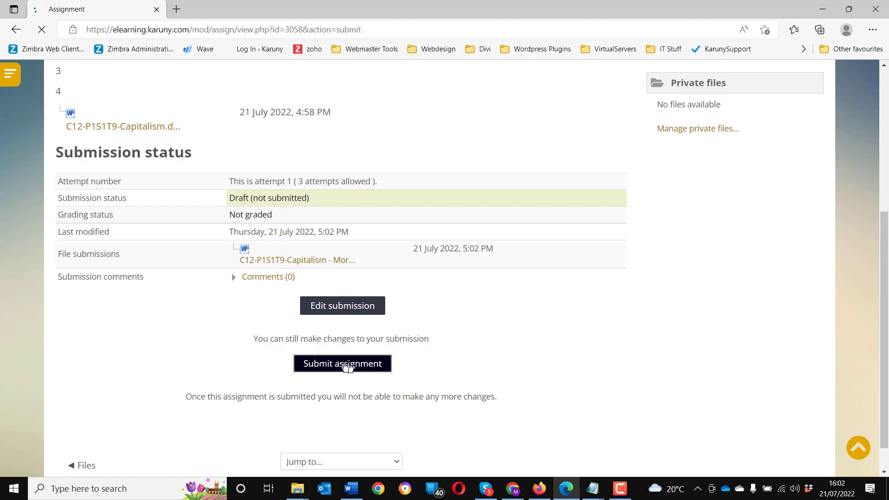
pyautogui.scroll(-2, 347, 368)
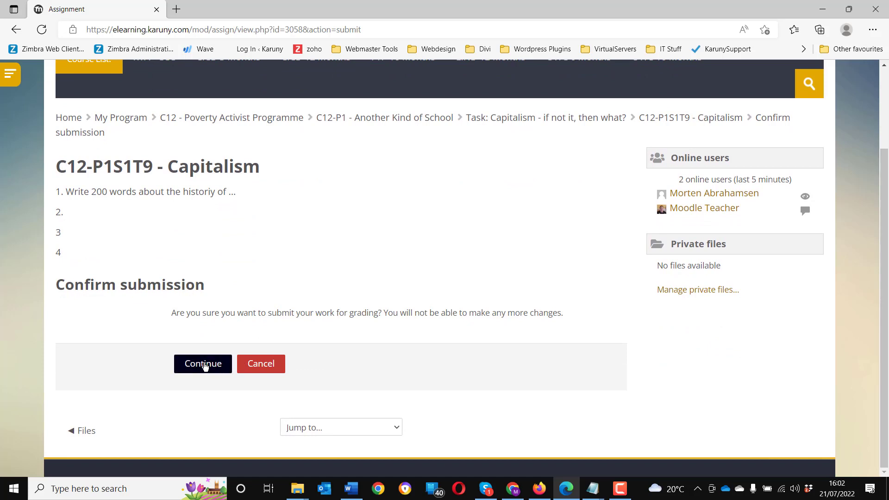
pyautogui.click(205, 367)
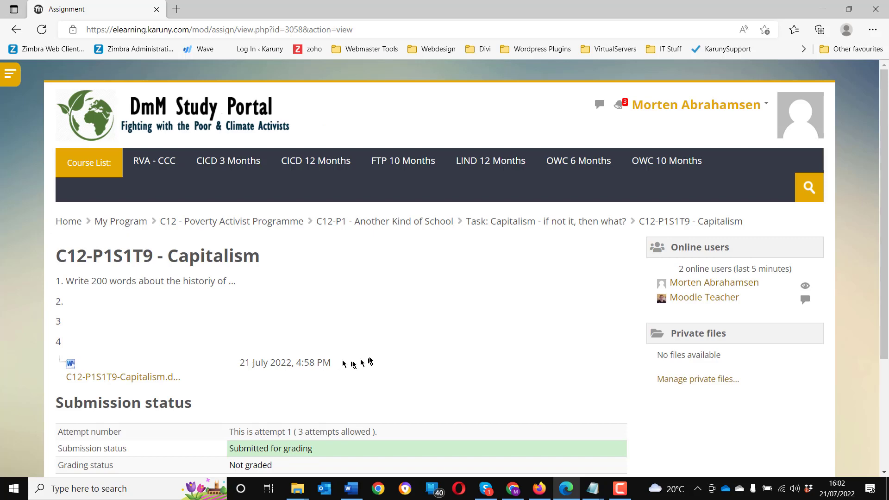
# Step: Review the assignment's submission status and open the student's notifications
pyautogui.scroll(-3, 357, 363)
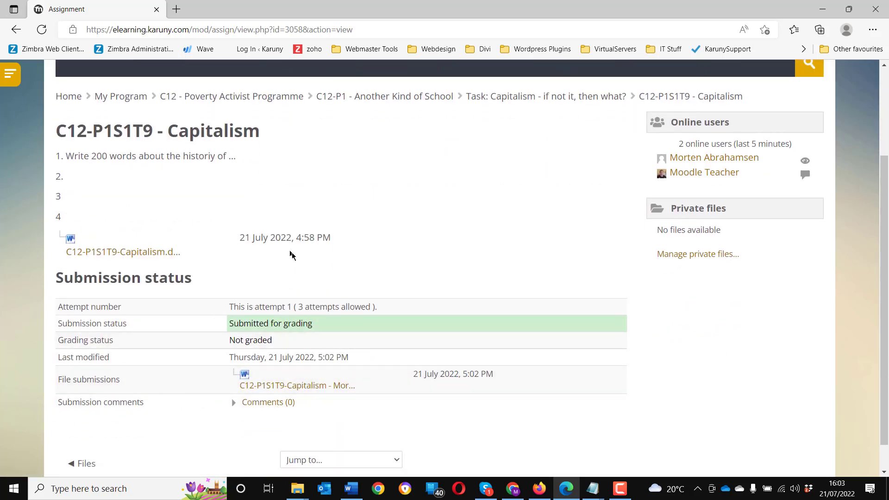
pyautogui.scroll(3, 473, 356)
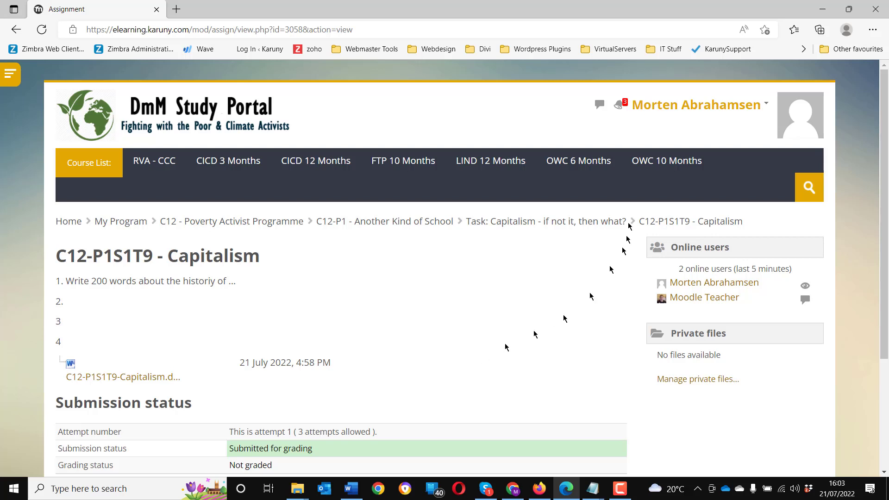
pyautogui.click(619, 107)
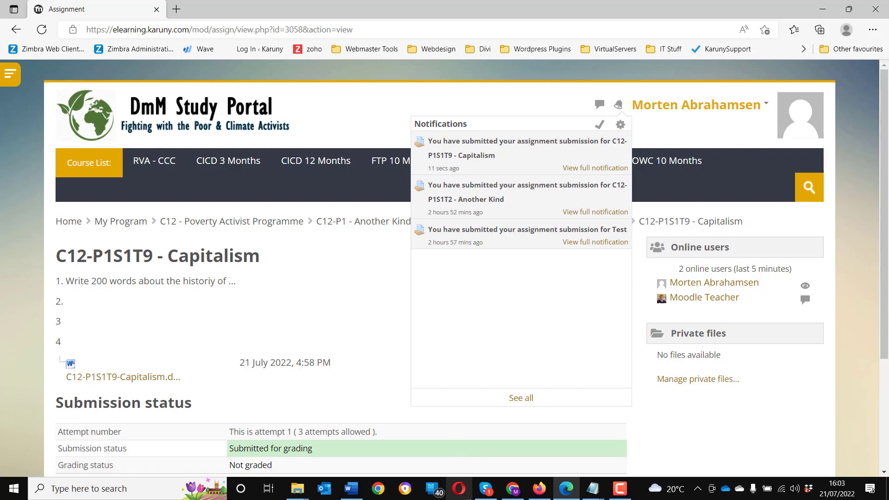
pyautogui.moveTo(541, 496)
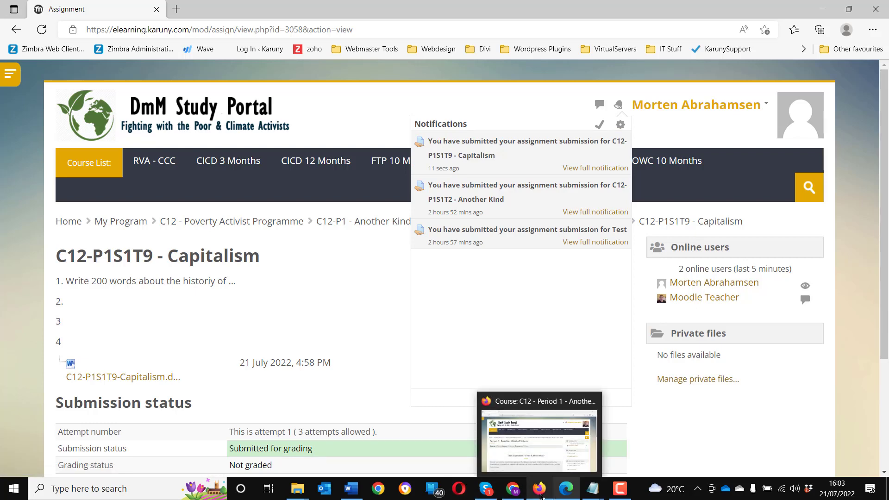
# Step: Switch to the teacher's Firefox session, reload the course page and check the notifications for the new Capitalism submission
pyautogui.click(539, 489)
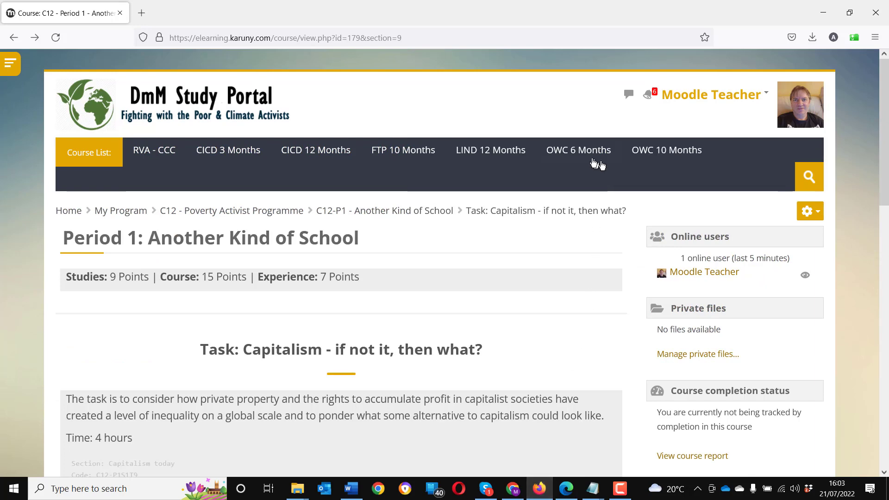
pyautogui.click(55, 38)
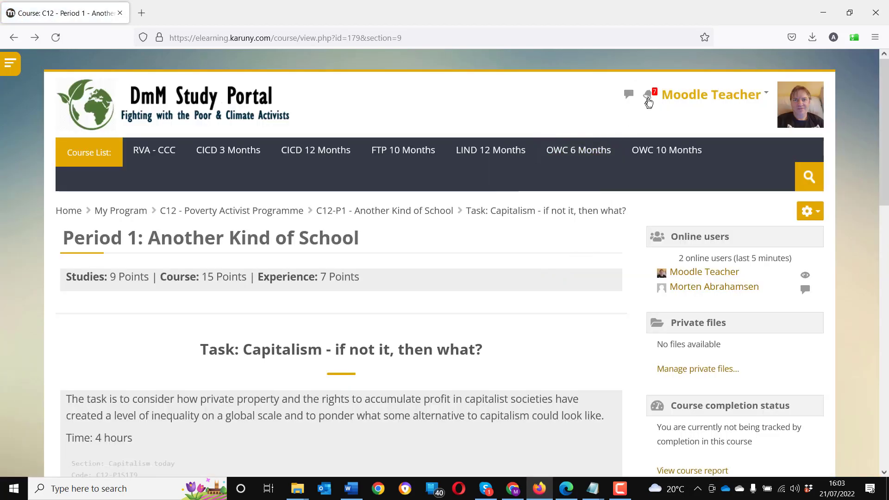
pyautogui.click(649, 100)
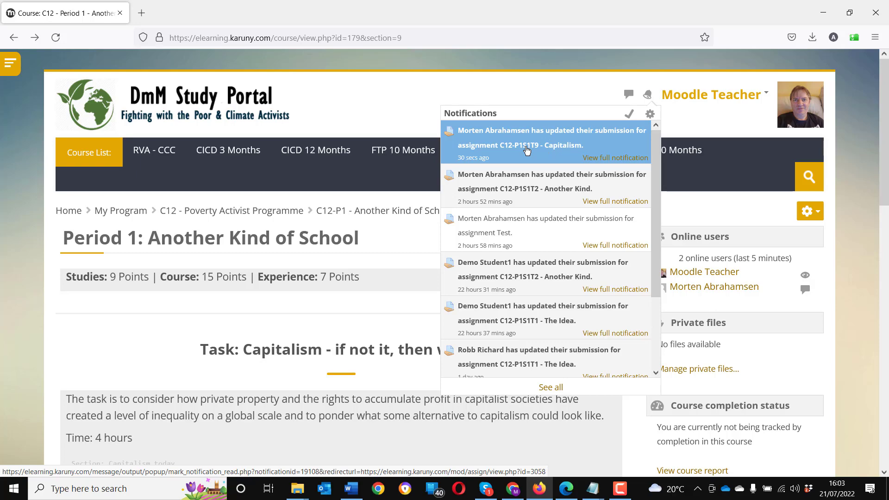
pyautogui.click(859, 289)
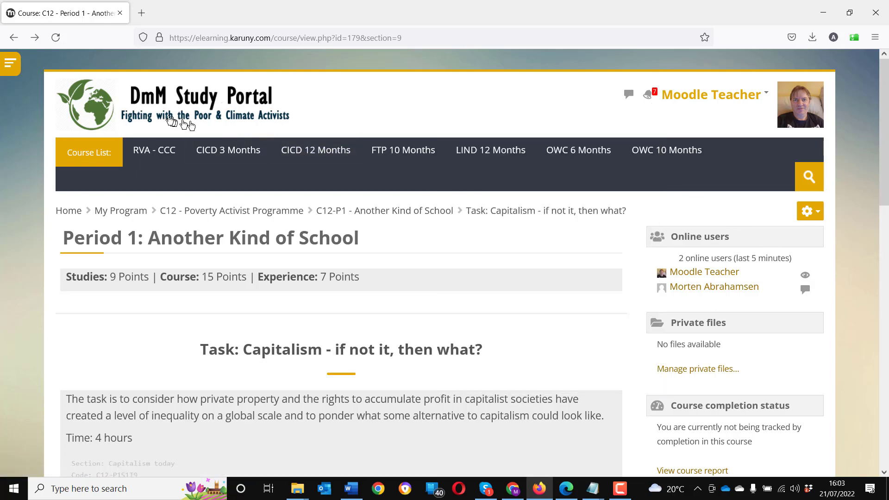
# Step: From the portal home page's Grade Me list, open the C12-P1S1T9 - Capitalism assignment and its student submission for grading
pyautogui.click(104, 106)
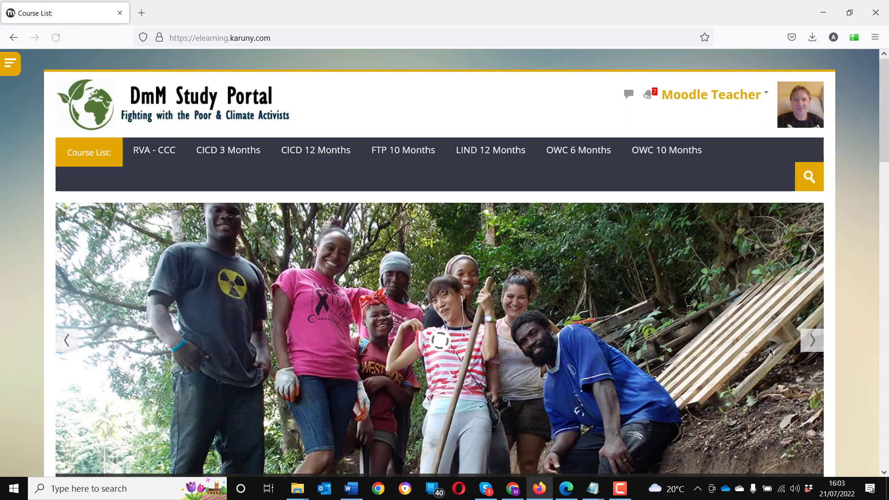
pyautogui.scroll(-3, 770, 351)
pyautogui.scroll(-3, 769, 348)
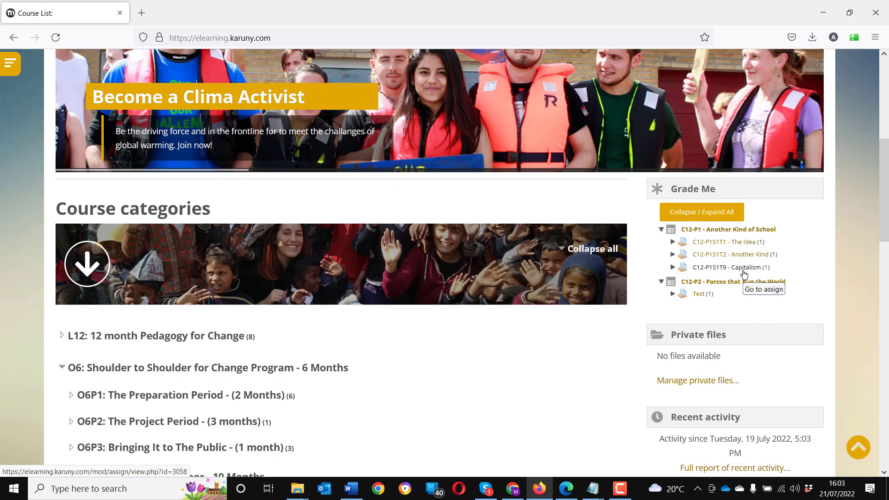
pyautogui.scroll(5, 835, 322)
pyautogui.scroll(1, 709, 157)
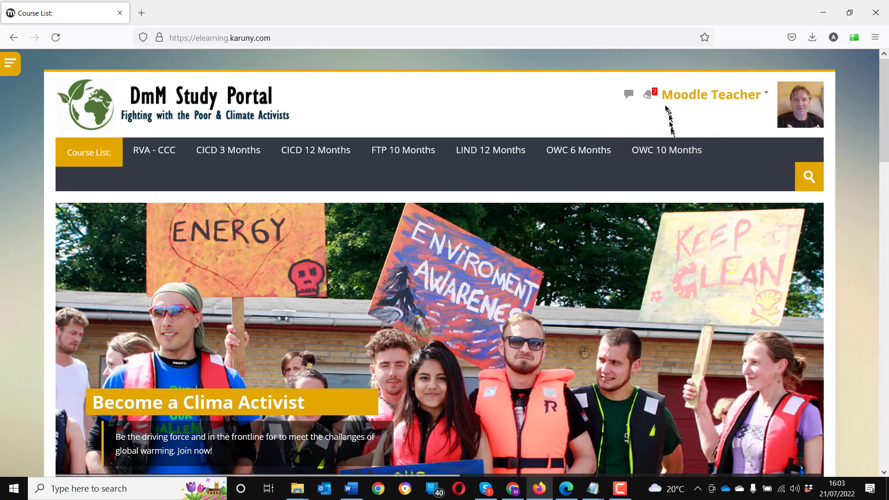
pyautogui.scroll(-4, 824, 357)
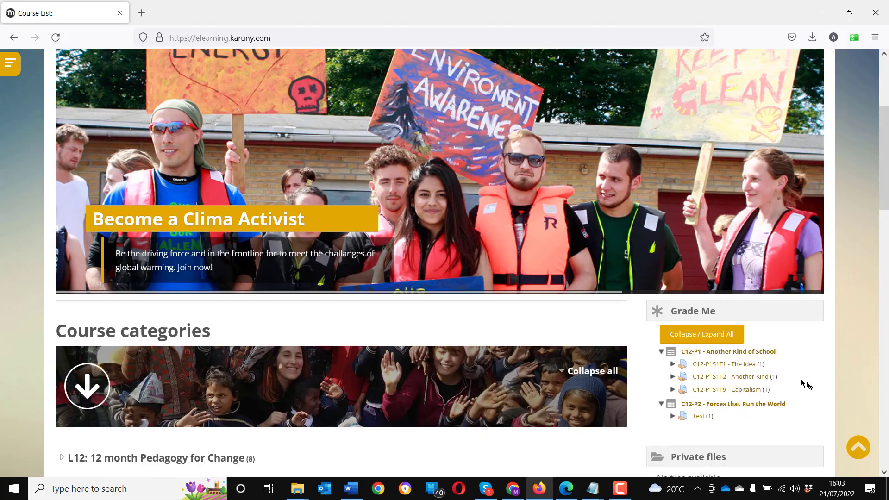
pyautogui.click(743, 390)
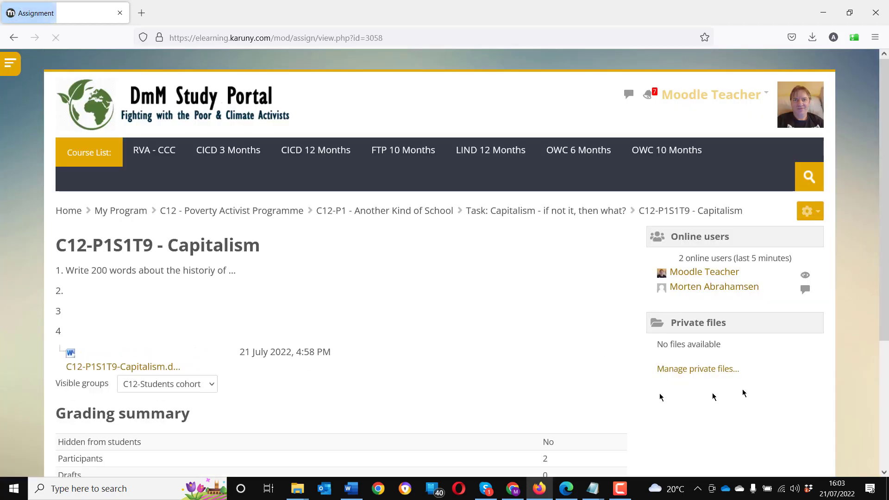
pyautogui.scroll(-3, 558, 360)
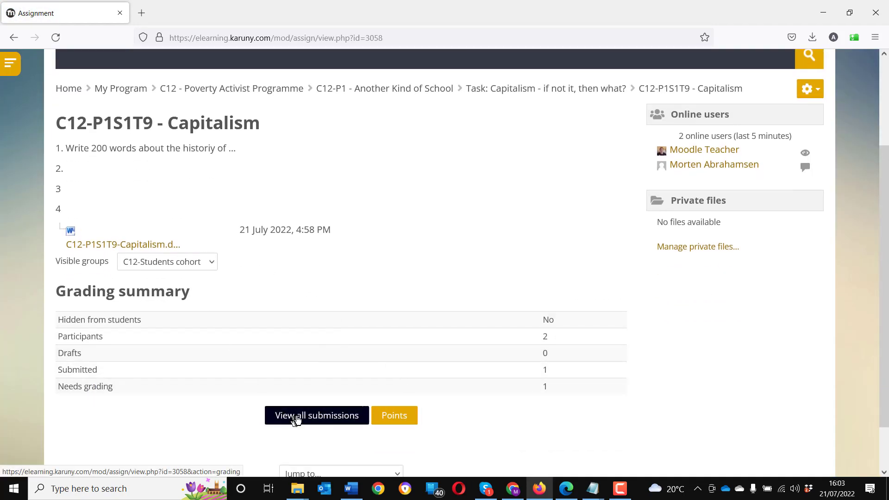
pyautogui.click(298, 419)
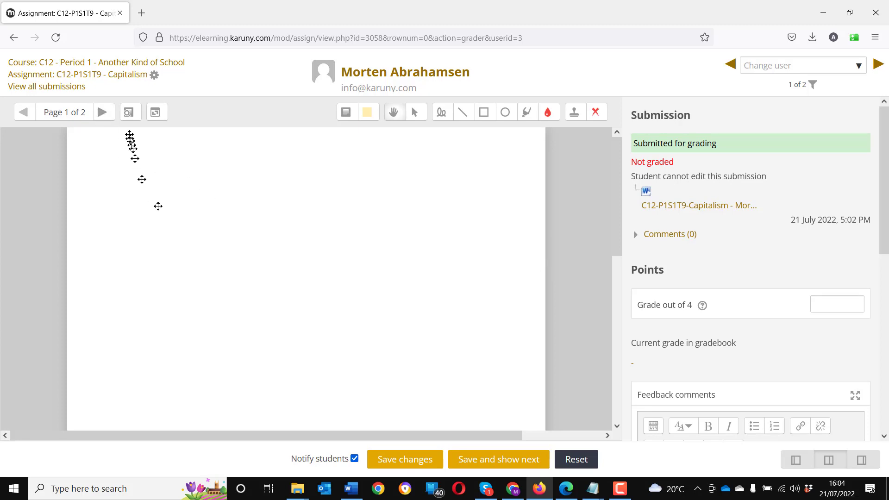
# Step: Highlight the line "This is my answer" in red on page 2 of the submitted document
pyautogui.click(102, 113)
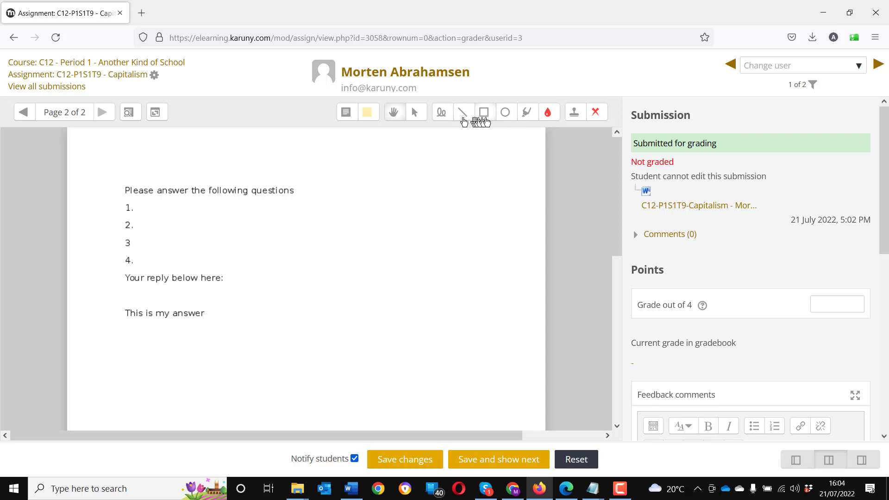
pyautogui.click(523, 114)
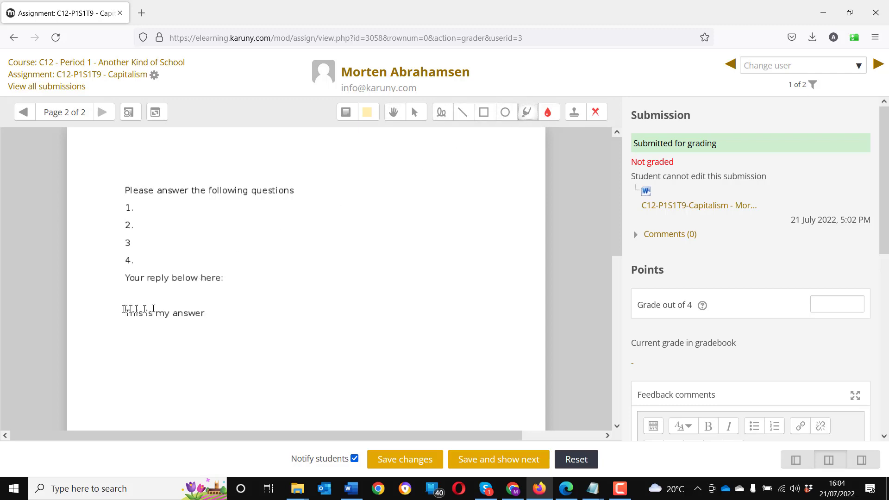
pyautogui.moveTo(120, 308); pyautogui.dragTo(223, 319)
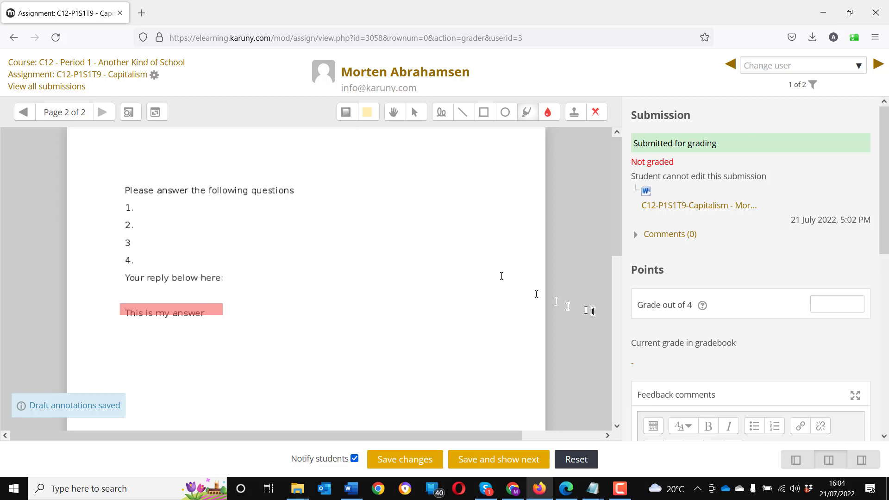
pyautogui.scroll(-3, 627, 327)
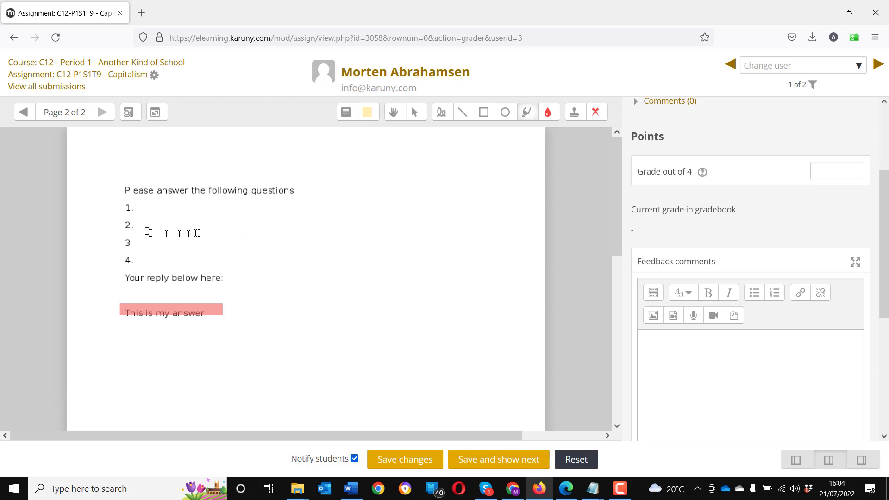
pyautogui.click(155, 77)
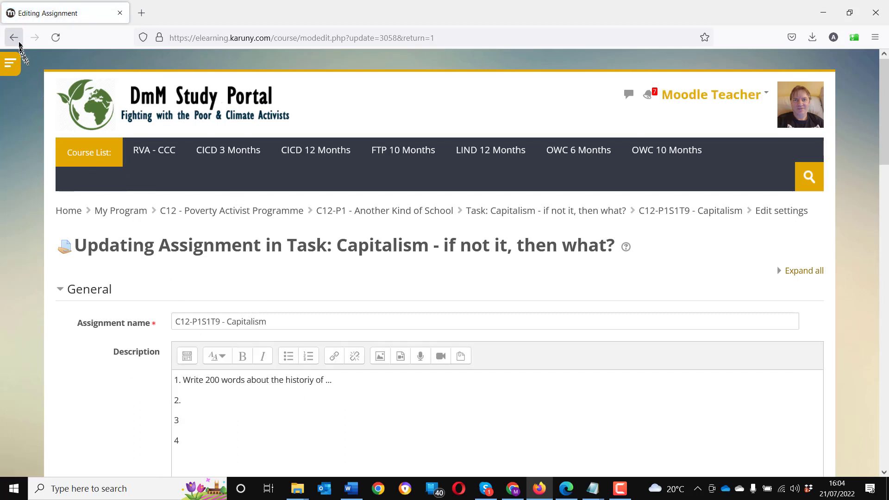
pyautogui.click(14, 37)
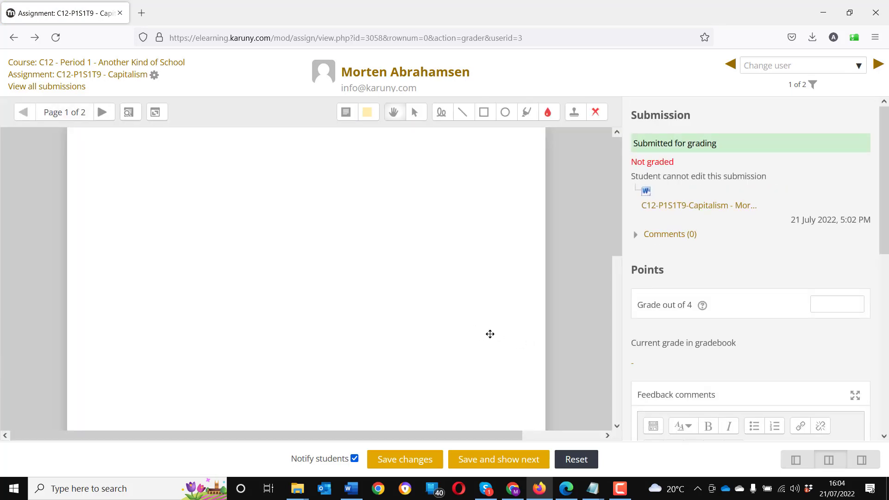
pyautogui.click(102, 112)
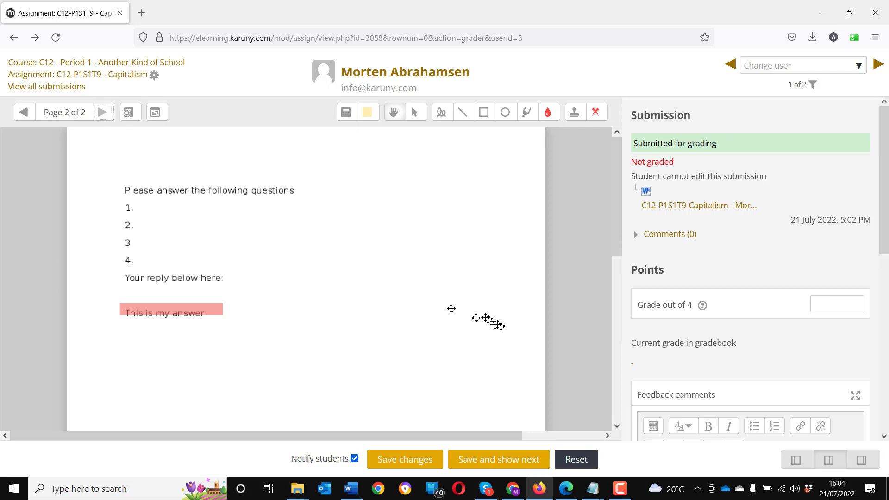
# Step: Enter "feedback" as the feedback comment and give the submission a grade of 4 out of 4
pyautogui.scroll(-3, 560, 308)
pyautogui.scroll(-3, 641, 312)
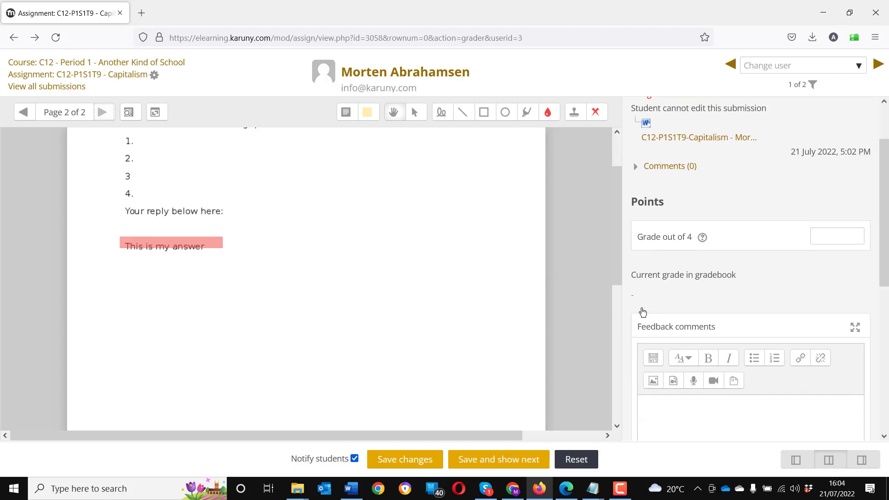
pyautogui.scroll(-3, 642, 311)
pyautogui.click(677, 355)
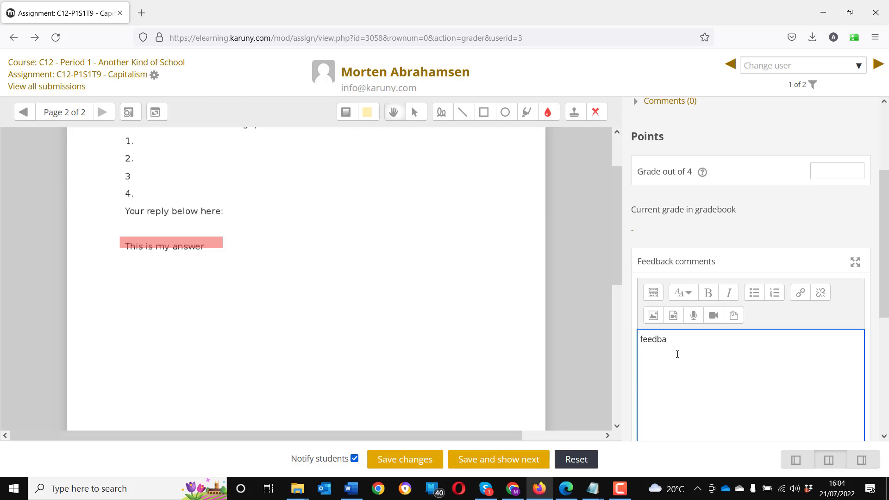
pyautogui.scroll(3, 597, 281)
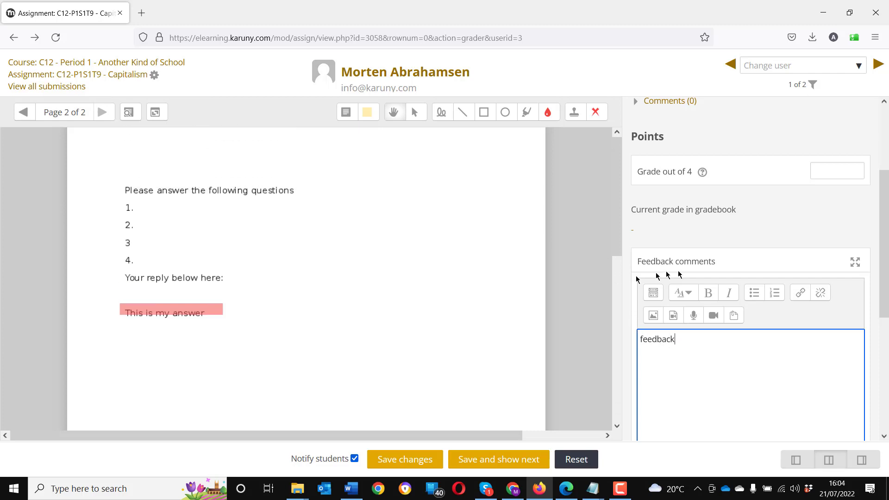
pyautogui.click(830, 170)
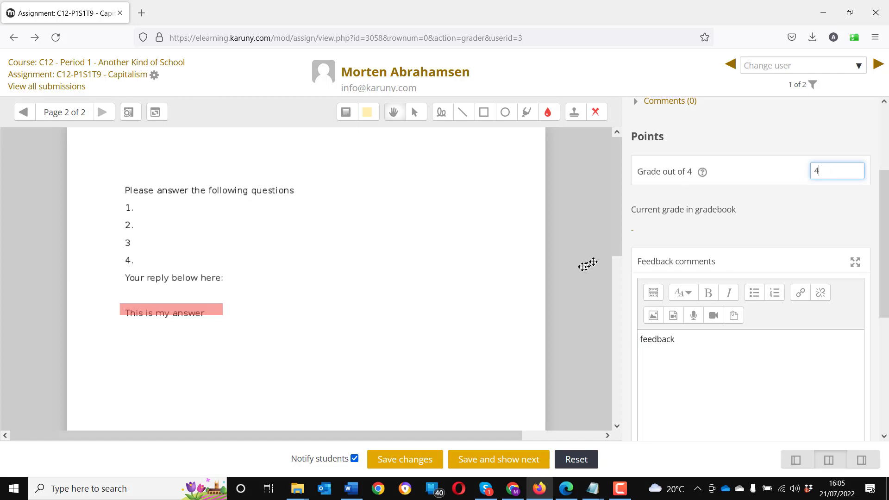
# Step: Examine the submission's attempt settings and the choices for allowing another attempt
pyautogui.scroll(-6, 585, 265)
pyautogui.scroll(-10, 706, 269)
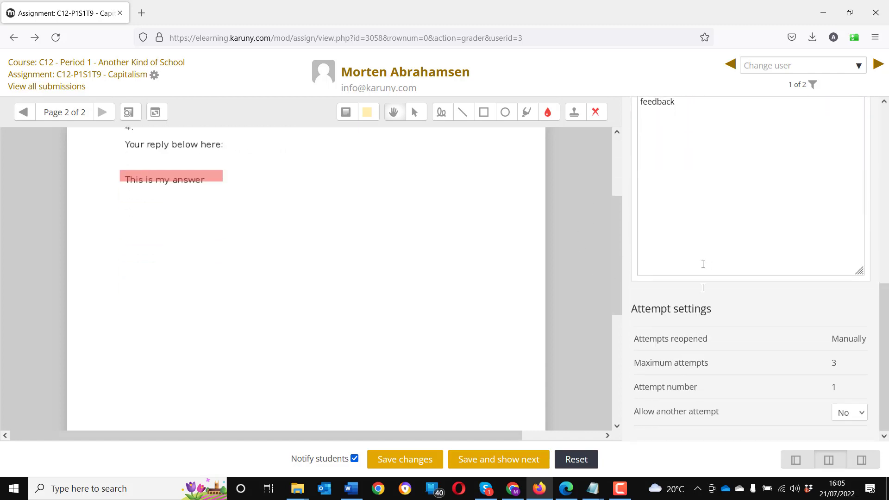
pyautogui.scroll(8, 679, 304)
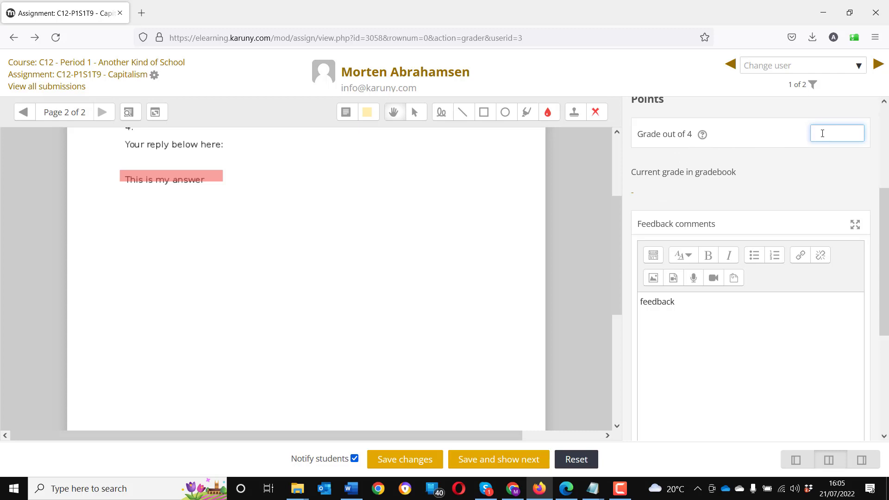
pyautogui.scroll(-5, 725, 234)
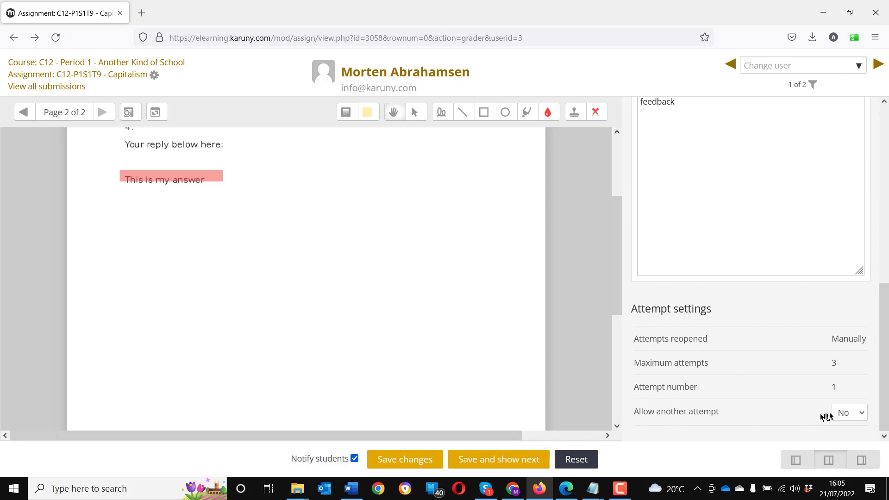
pyautogui.click(839, 413)
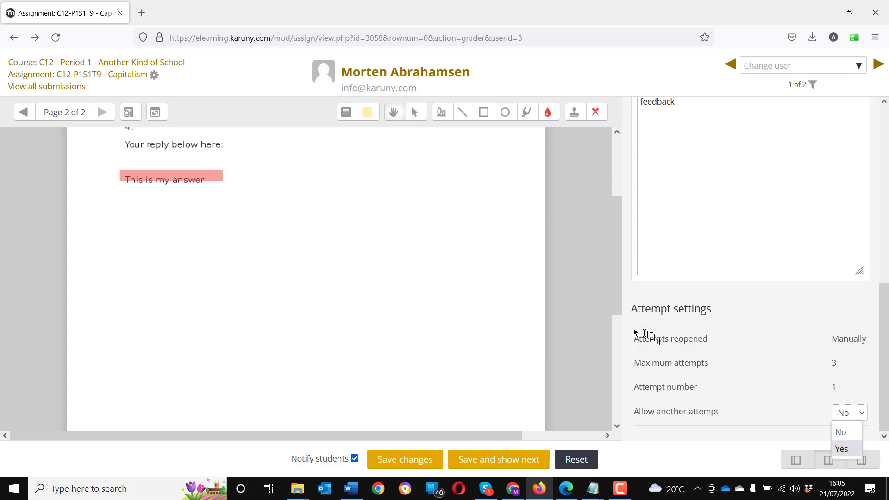
pyautogui.click(607, 321)
pyautogui.scroll(10, 783, 278)
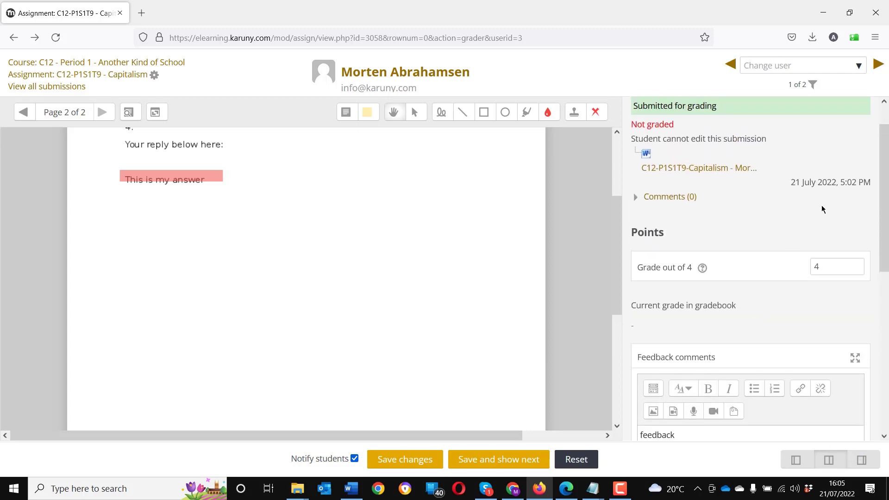
# Step: Save the submission's grade of 4 and the feedback, and confirm the saved changes
pyautogui.moveTo(827, 265); pyautogui.dragTo(794, 258)
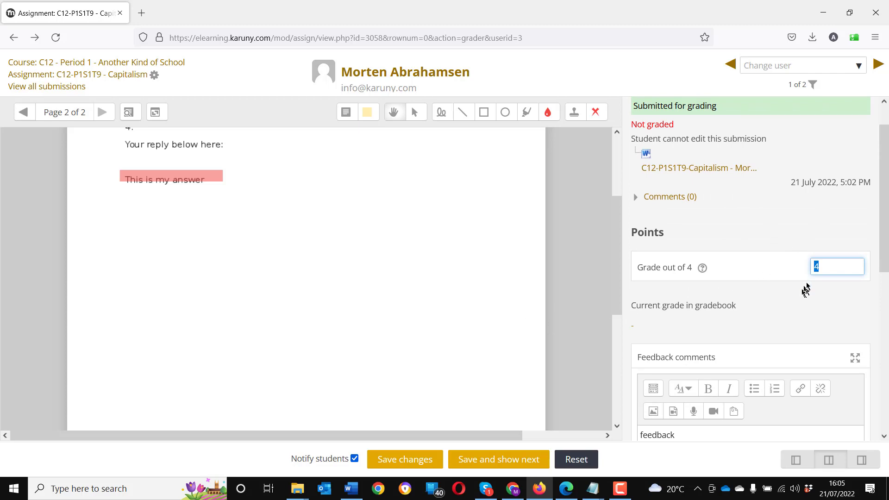
pyautogui.click(410, 461)
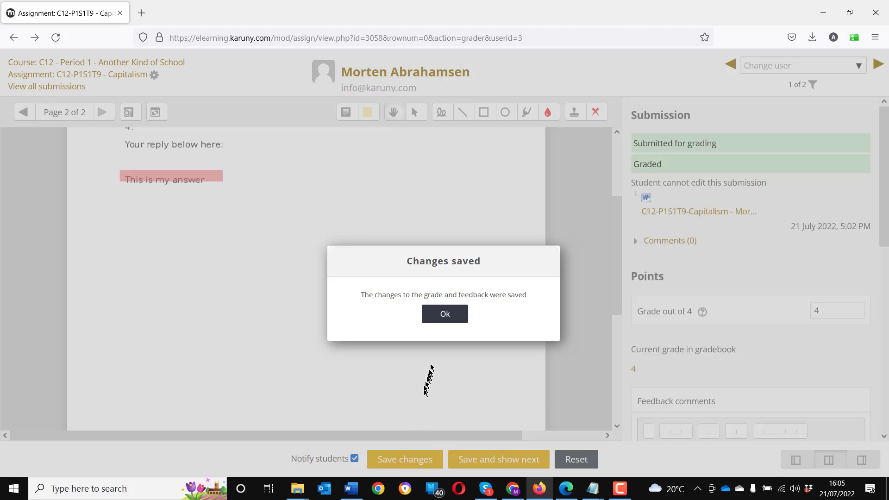
pyautogui.click(445, 315)
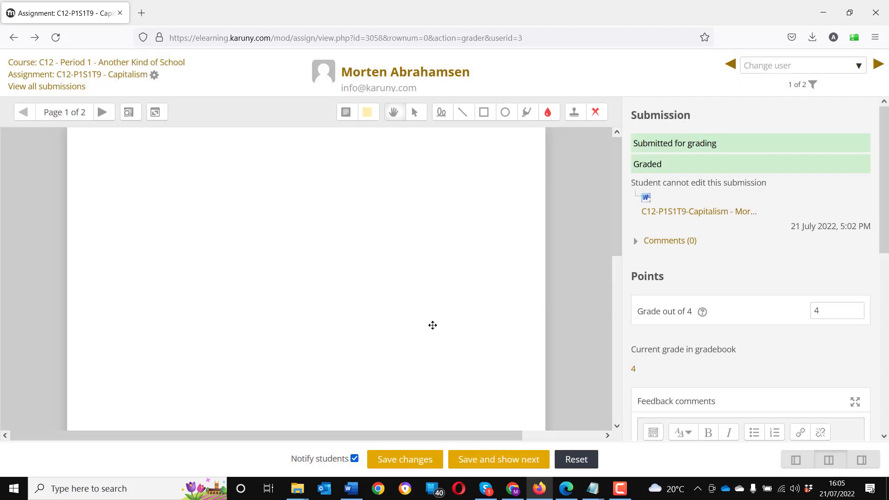
# Step: Return to the portal home page as teacher, and switch to the student's Edge session to view its home page
pyautogui.click(14, 38)
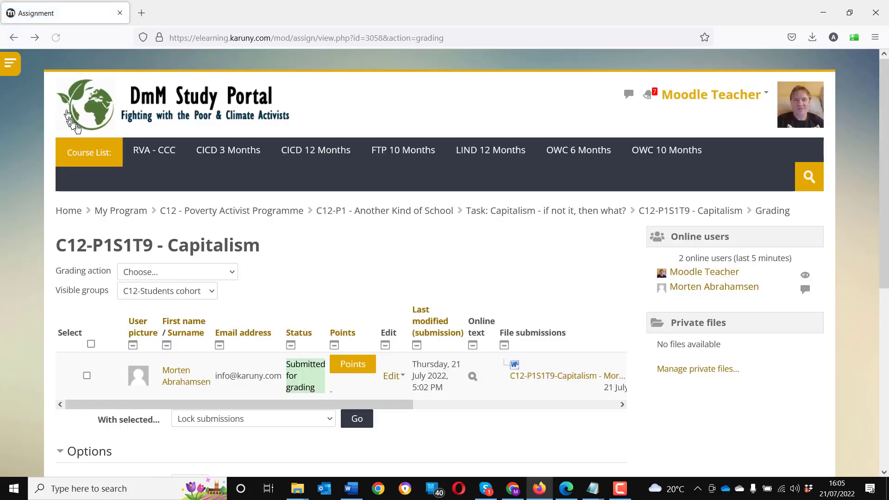
pyautogui.click(155, 116)
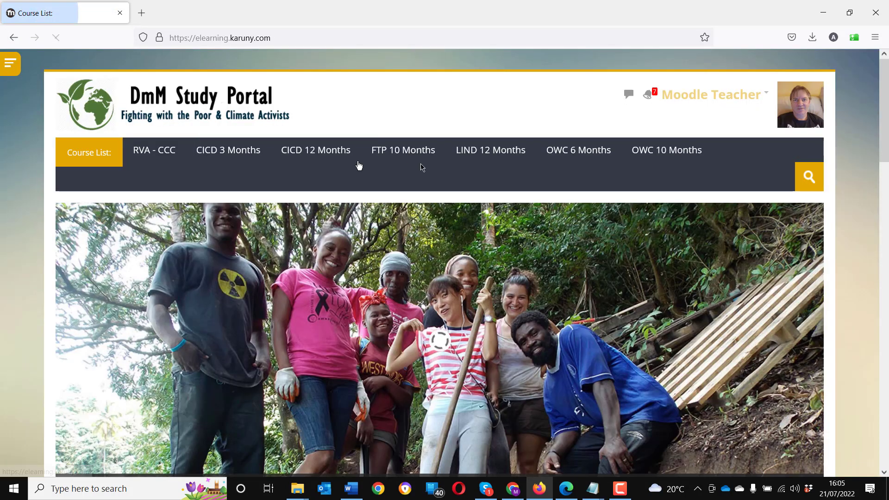
pyautogui.click(576, 489)
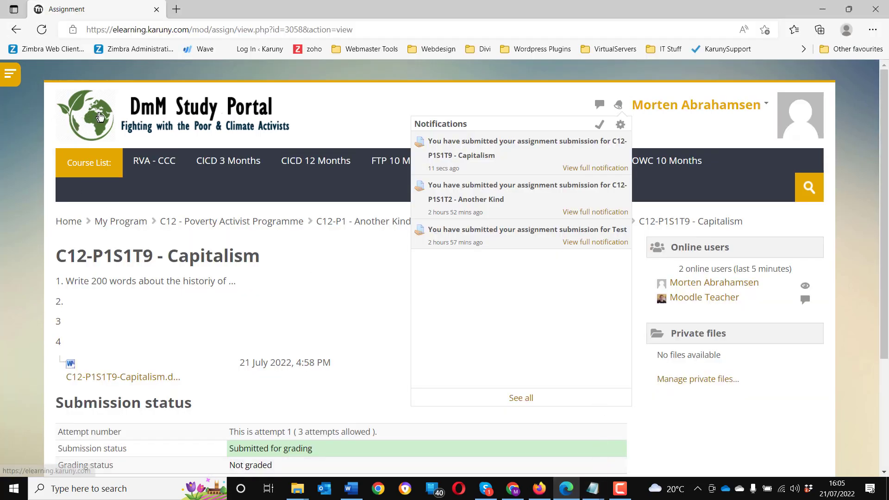
pyautogui.click(76, 121)
pyautogui.scroll(-9, 779, 315)
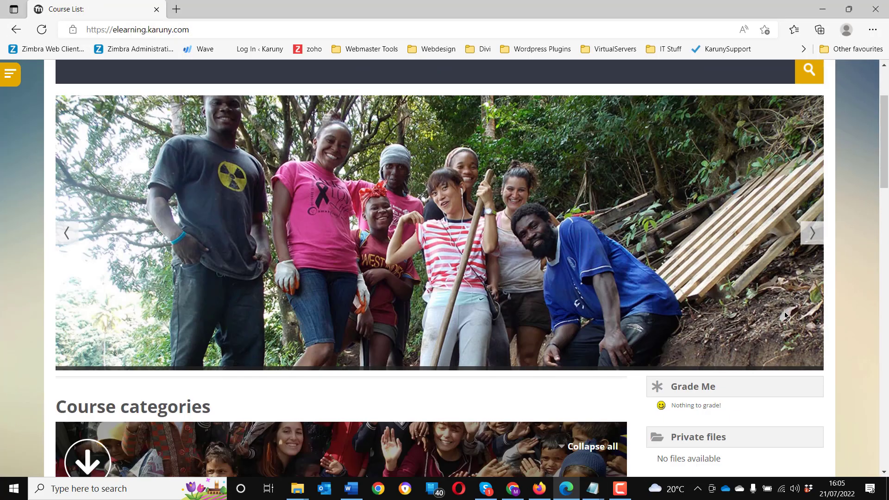
pyautogui.scroll(8, 785, 316)
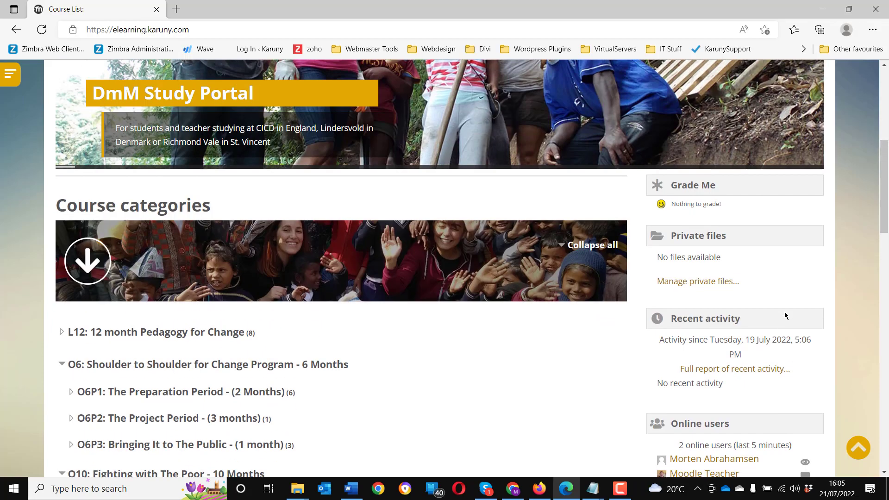
# Step: Open the course "C12 - Period 1 - Another Kind of School" from the CICD 12 Months programme as the student
pyautogui.scroll(2, 786, 315)
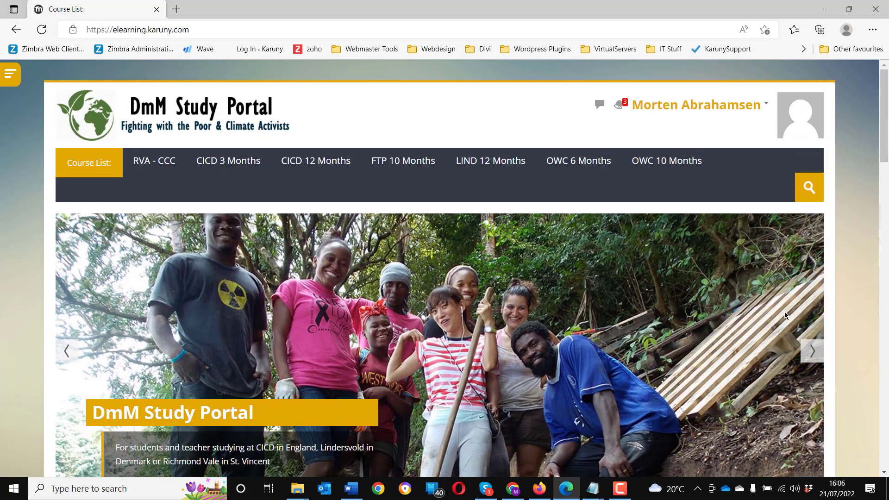
pyautogui.scroll(-7, 784, 314)
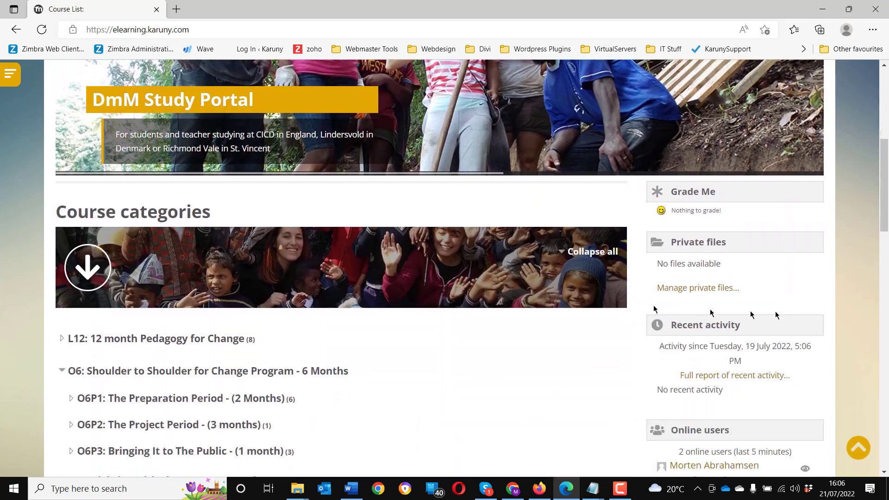
pyautogui.scroll(8, 265, 353)
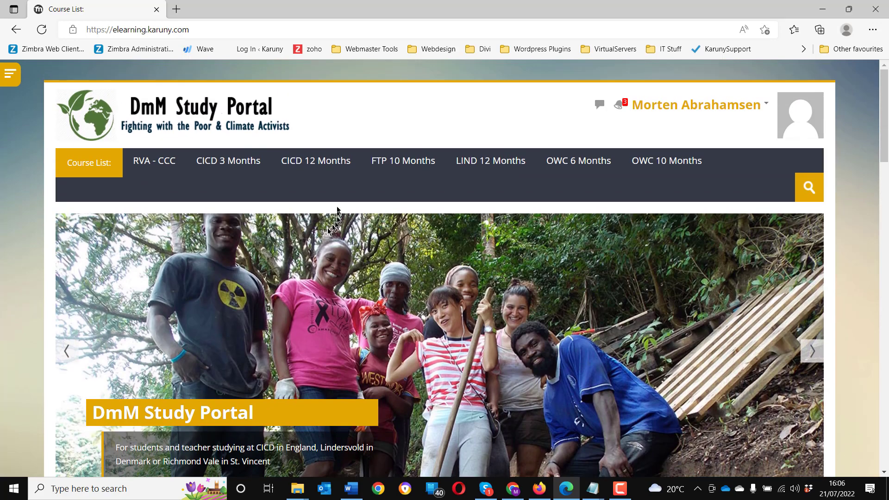
pyautogui.click(327, 165)
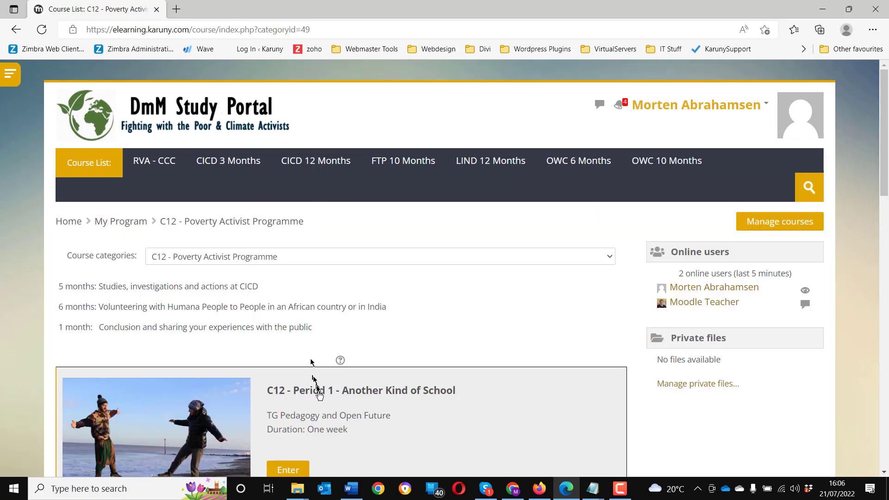
pyautogui.click(288, 469)
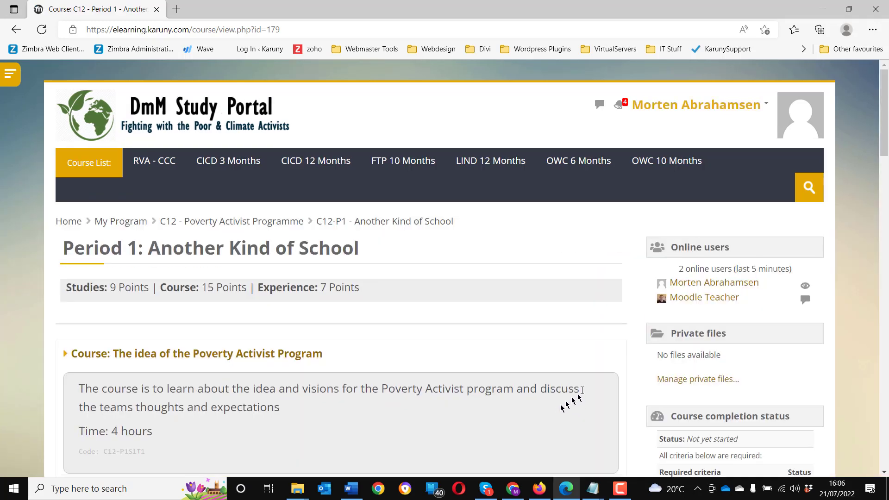
# Step: Examine the student's course completion status, including the course grade and activity completion criteria
pyautogui.scroll(-4, 615, 374)
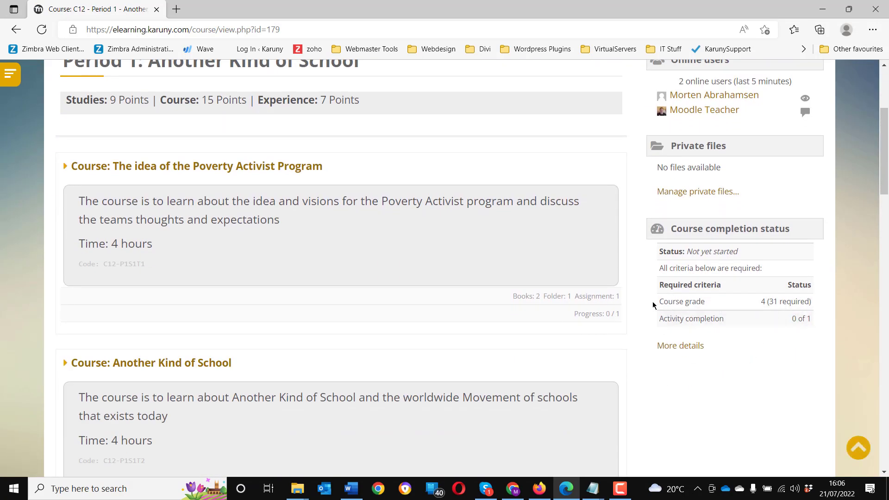
pyautogui.moveTo(660, 306); pyautogui.dragTo(814, 309)
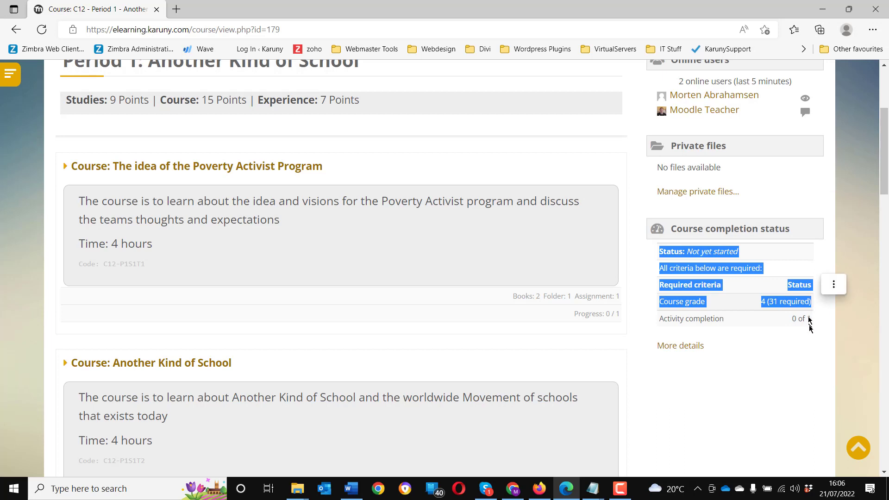
pyautogui.click(786, 319)
pyautogui.moveTo(759, 301); pyautogui.dragTo(819, 308)
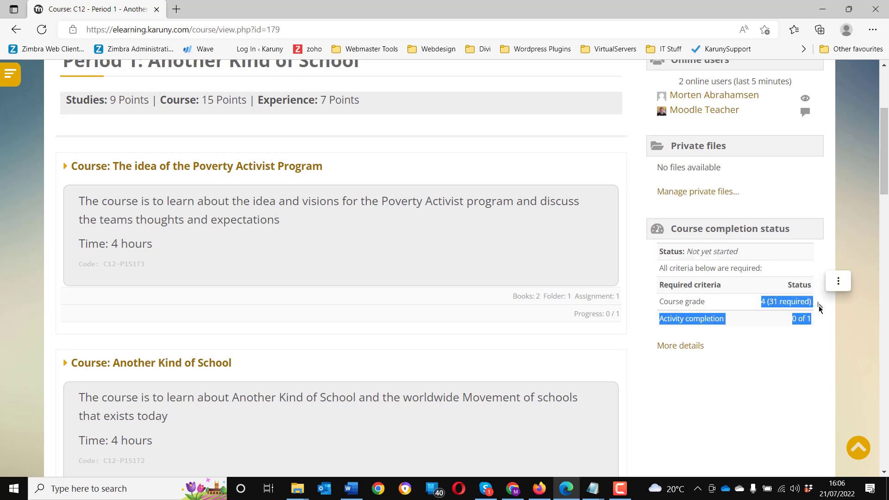
pyautogui.click(704, 320)
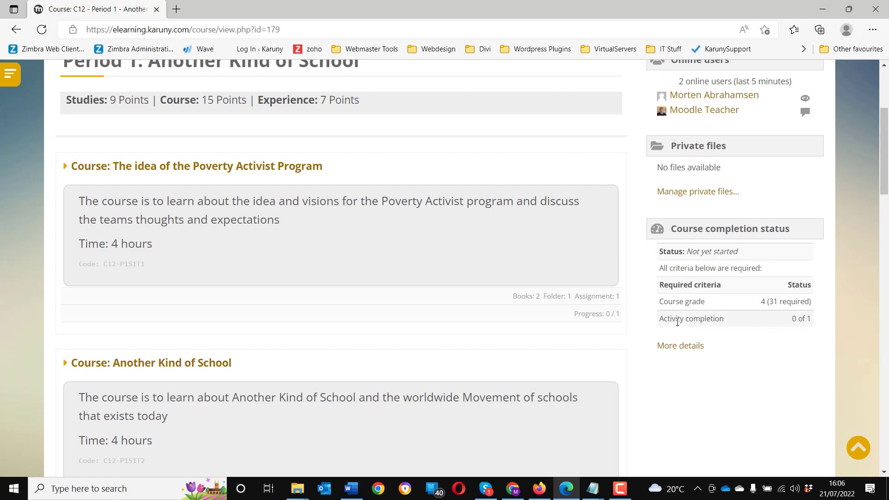
pyautogui.moveTo(666, 318); pyautogui.dragTo(714, 333)
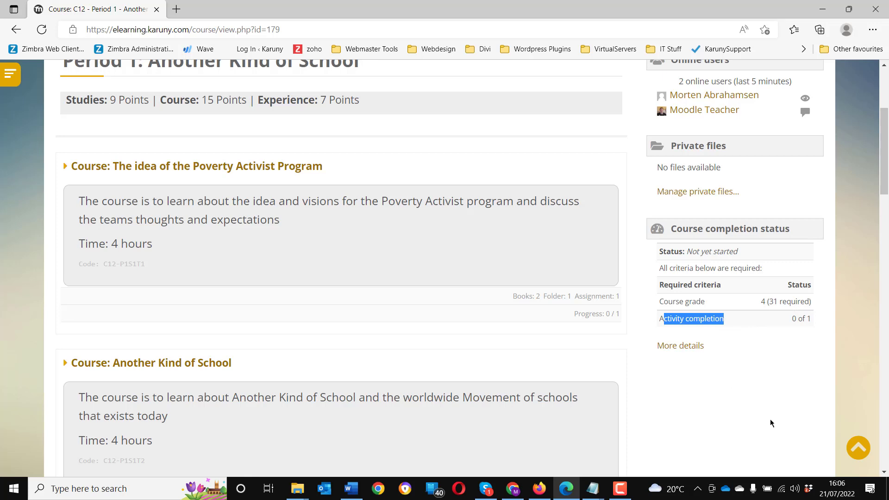
pyautogui.moveTo(797, 231); pyautogui.dragTo(674, 233)
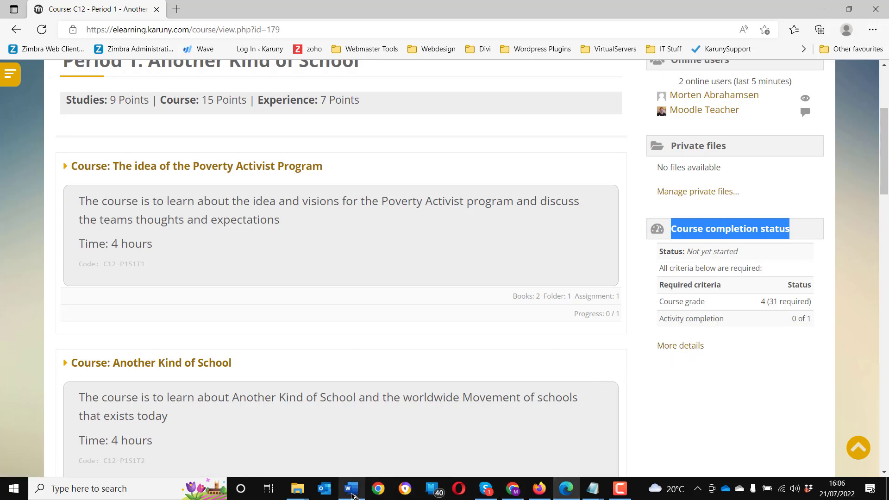
# Step: Switch to the Word document "Steps in Making a DmM Task in Moodle" to view the task-making checklist
pyautogui.click(351, 494)
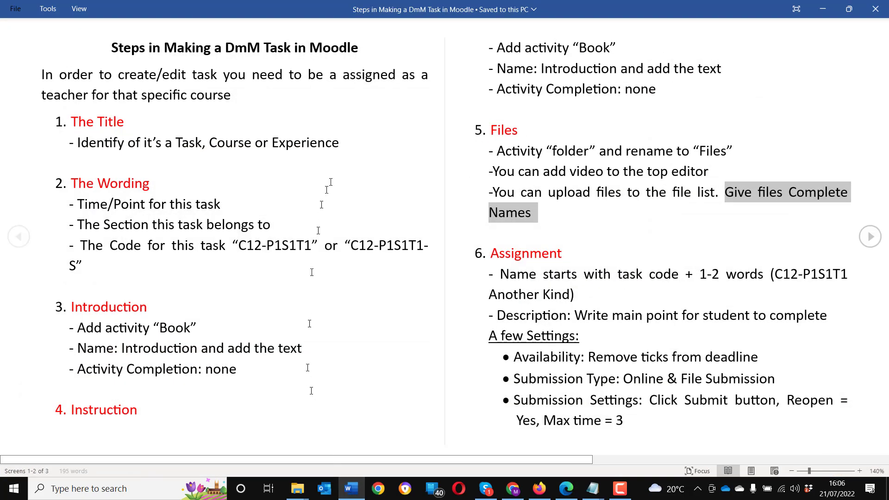
pyautogui.hotkey('ctrl', 'shift', 'd')
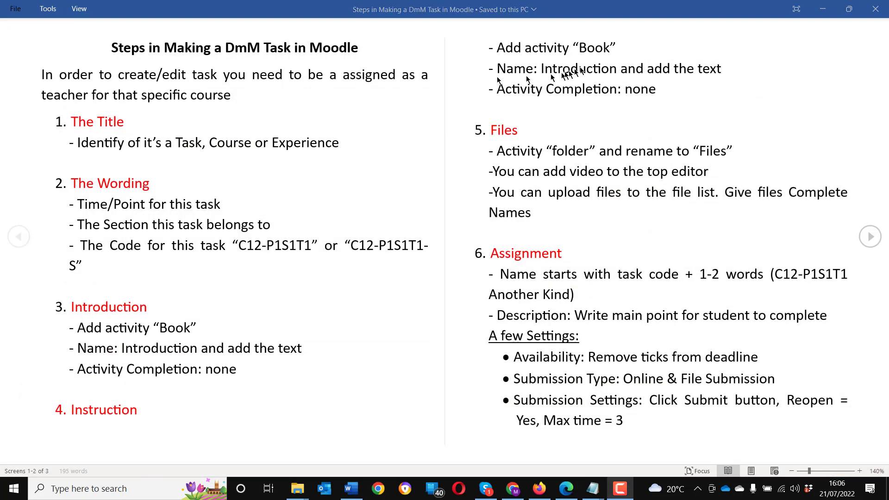